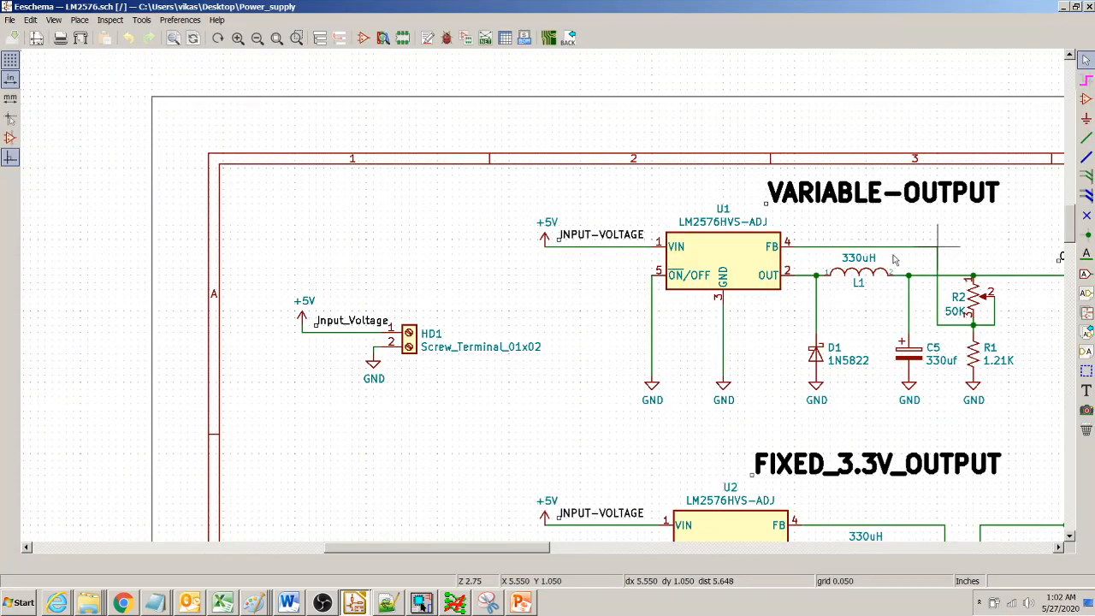
# - Place the 4001 quad NOR symbol from the 4xxx library in the schematic, above connector HD1
pyautogui.moveTo(536, 552); pyautogui.dragTo(598, 555)
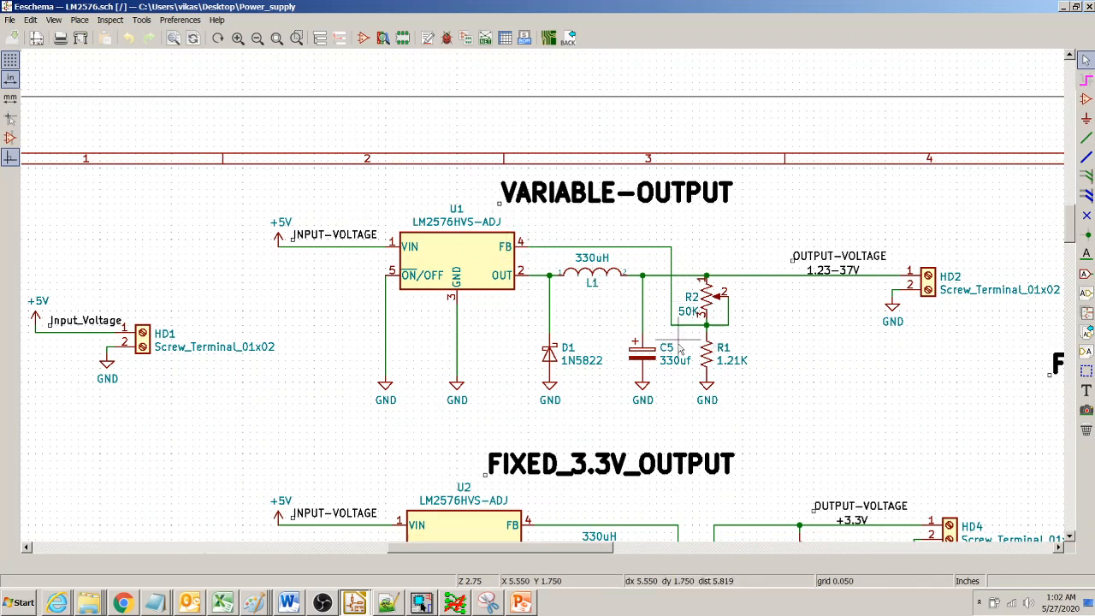
pyautogui.moveTo(454, 547); pyautogui.dragTo(418, 547)
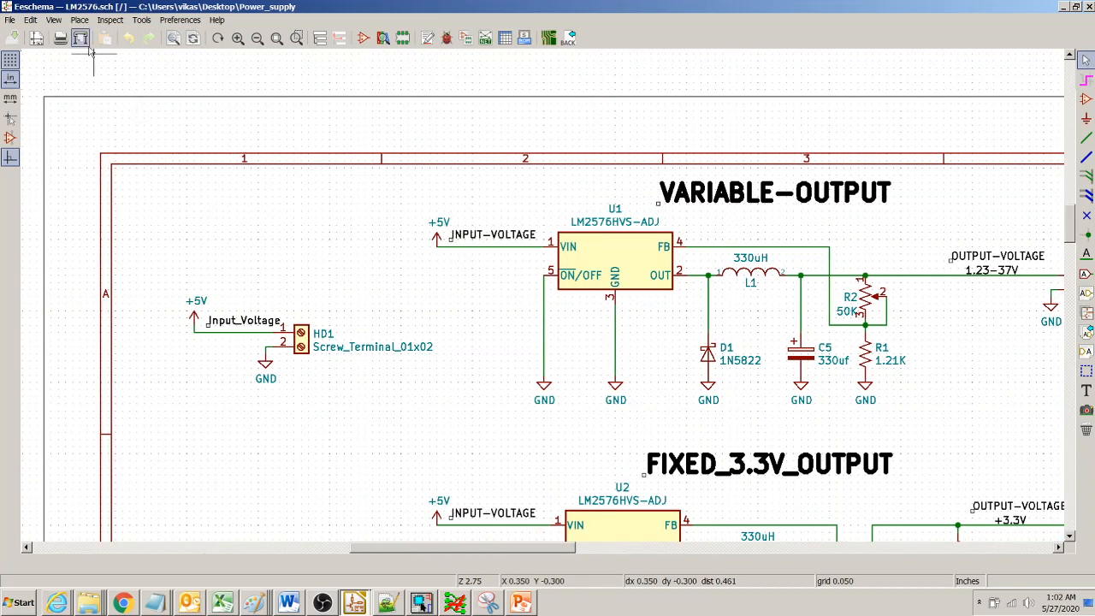
pyautogui.click(83, 23)
pyautogui.click(96, 36)
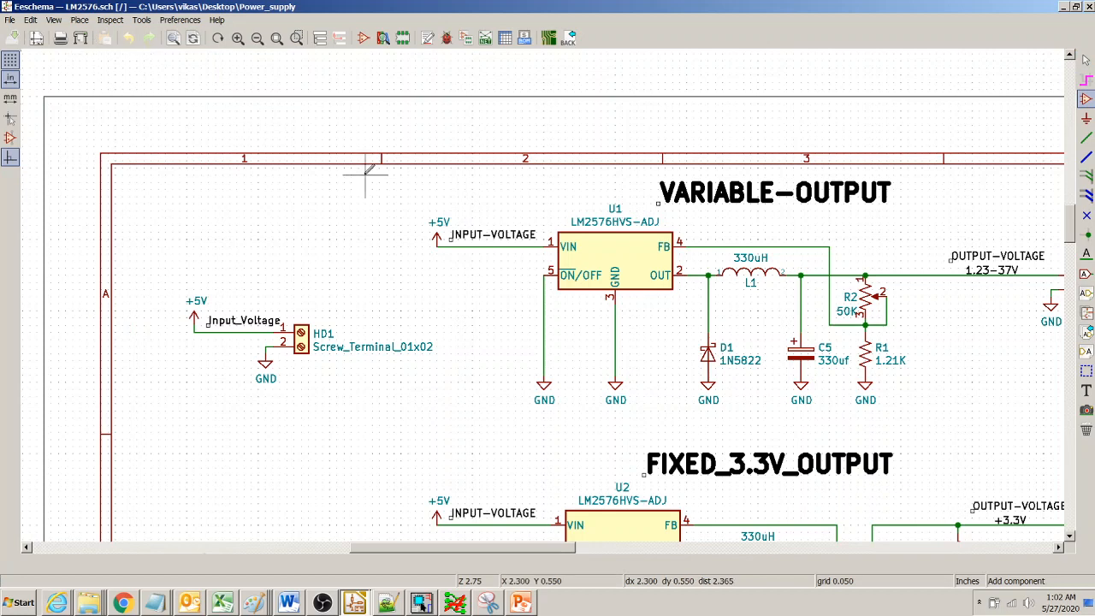
pyautogui.click(369, 216)
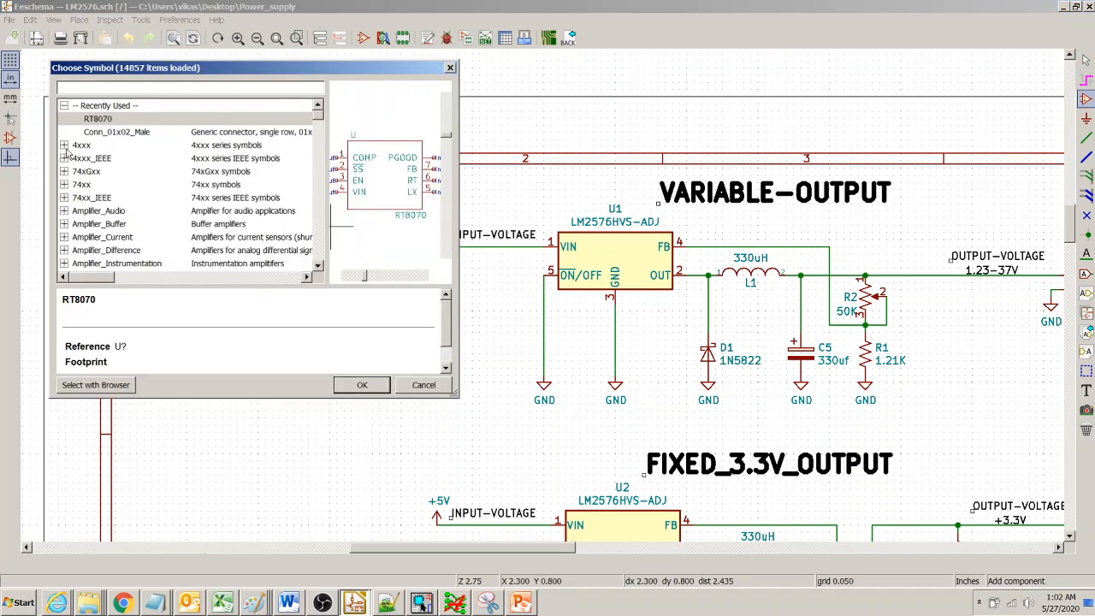
pyautogui.click(65, 145)
pyautogui.click(75, 158)
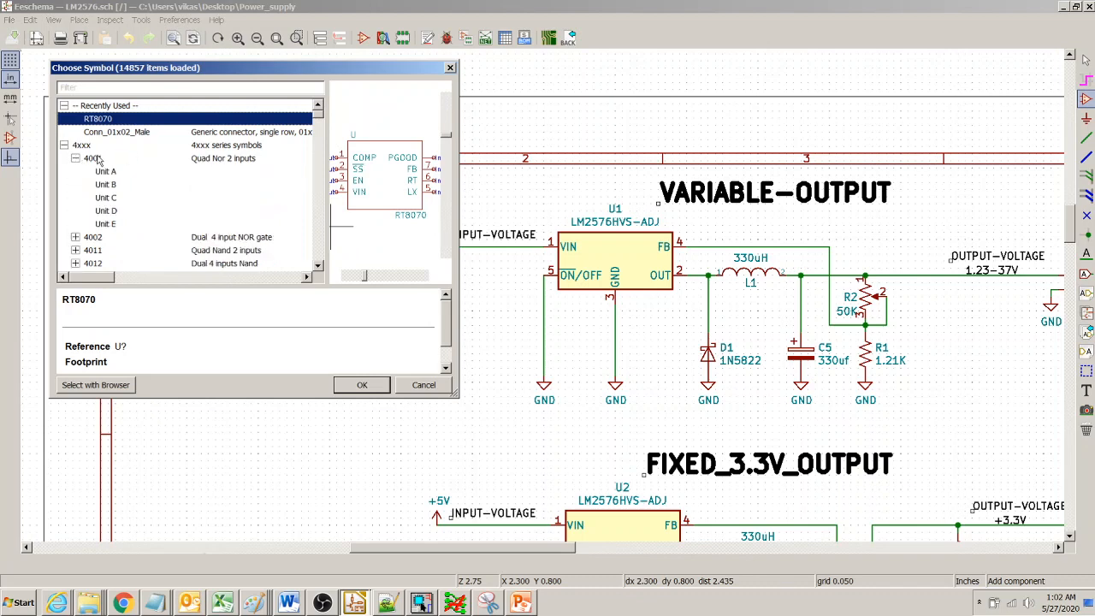
pyautogui.click(93, 159)
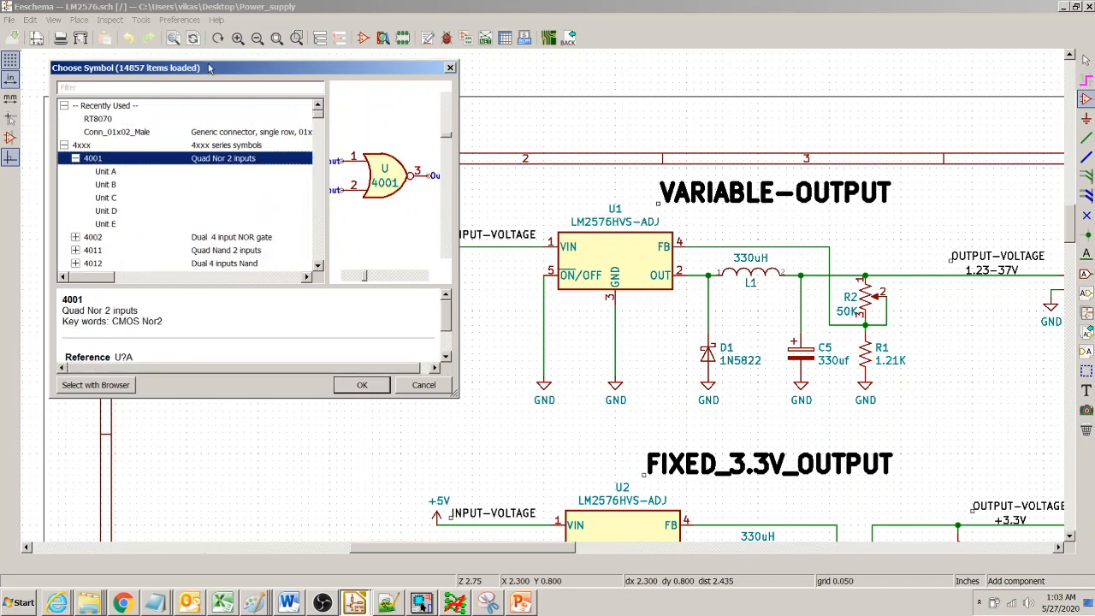
pyautogui.moveTo(211, 68); pyautogui.dragTo(688, 76)
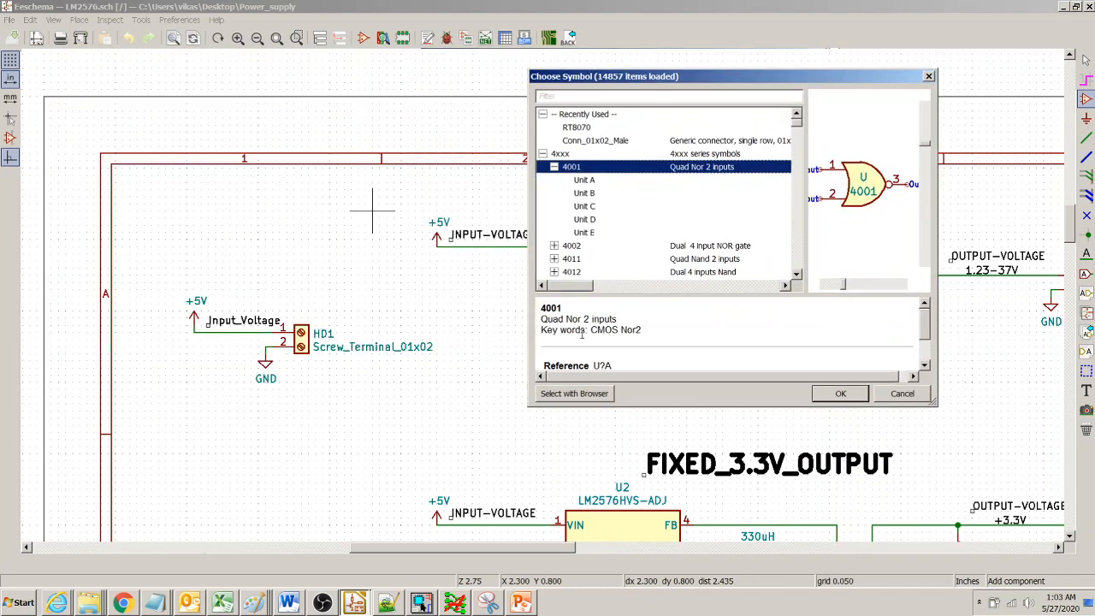
pyautogui.doubleClick(697, 169)
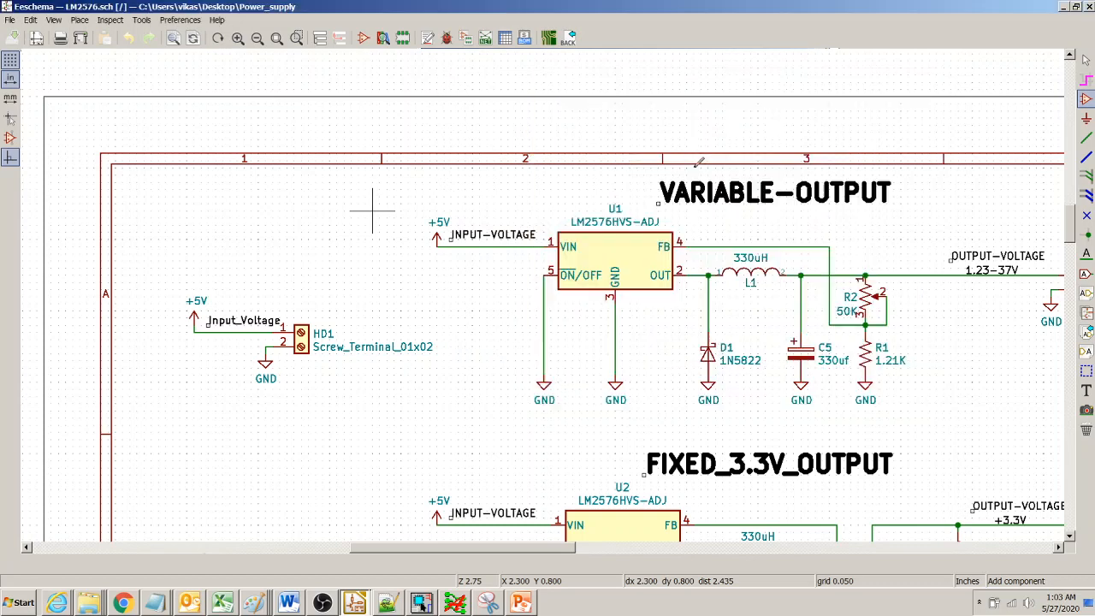
pyautogui.click(345, 246)
pyautogui.press('Escape')
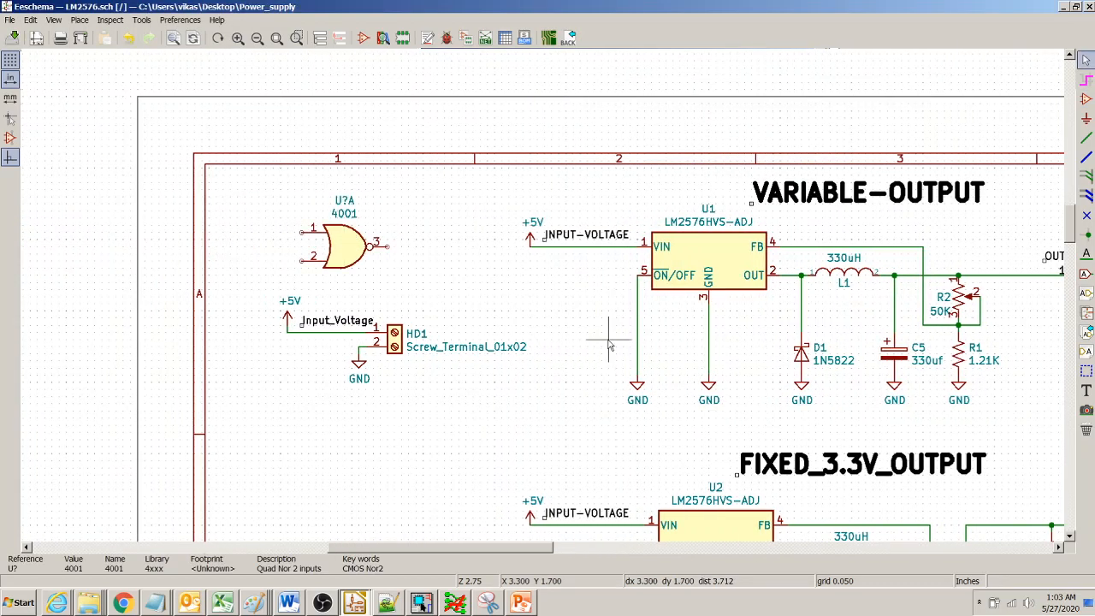
# - Delete the placed 4001 symbol and close the schematic and KiCad, discarding the changes
pyautogui.press('Delete')
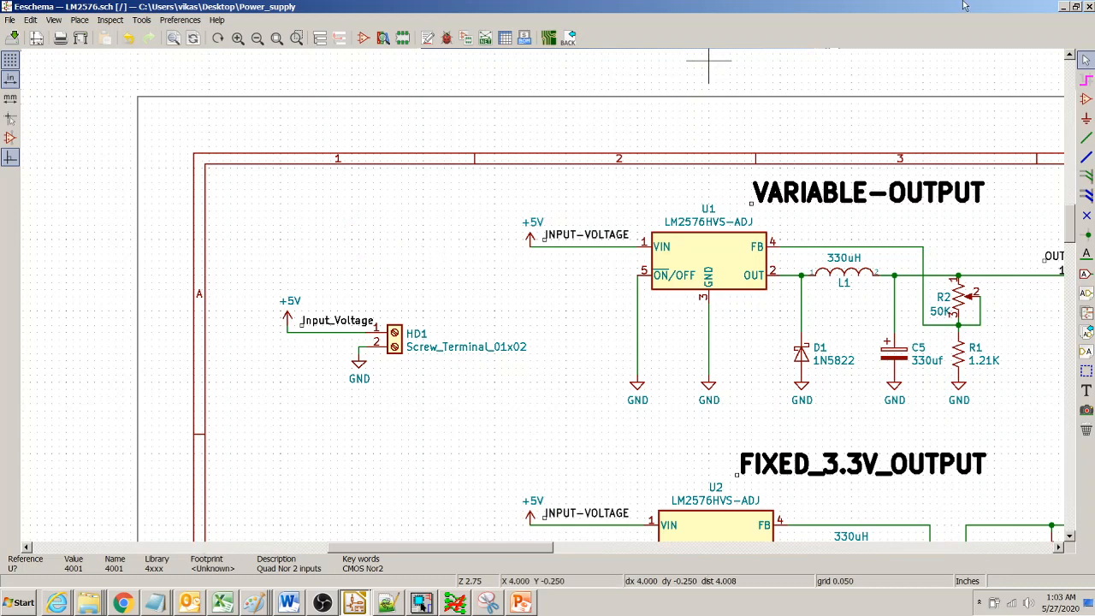
pyautogui.click(1091, 8)
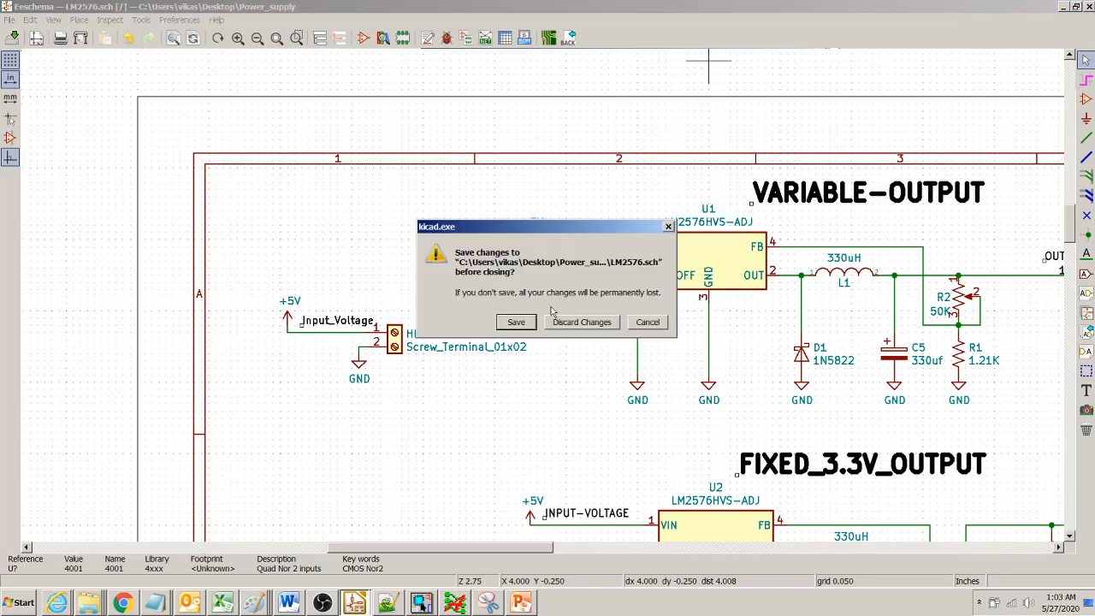
pyautogui.click(577, 322)
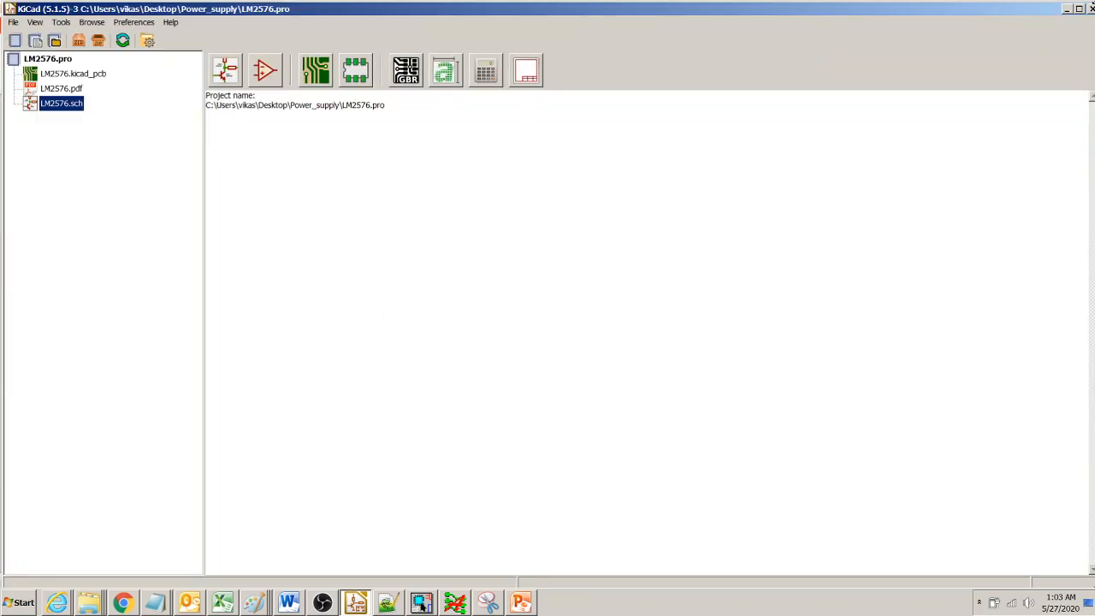
pyautogui.click(1091, 9)
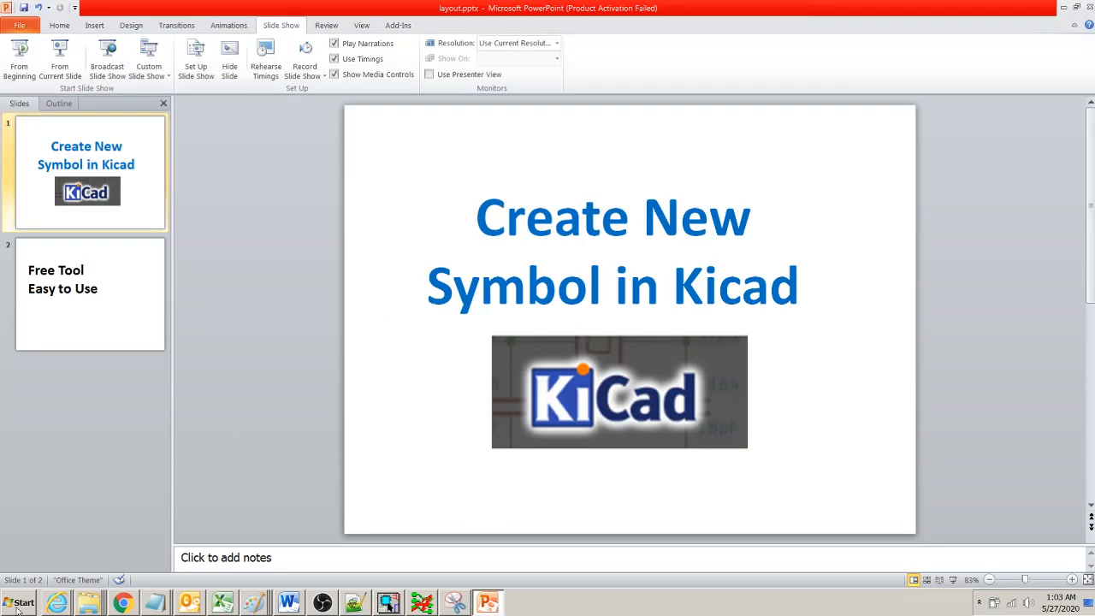
# - Launch KiCad and open the schematic LM2576.sch from the project
pyautogui.click(19, 604)
pyautogui.write('kicad')
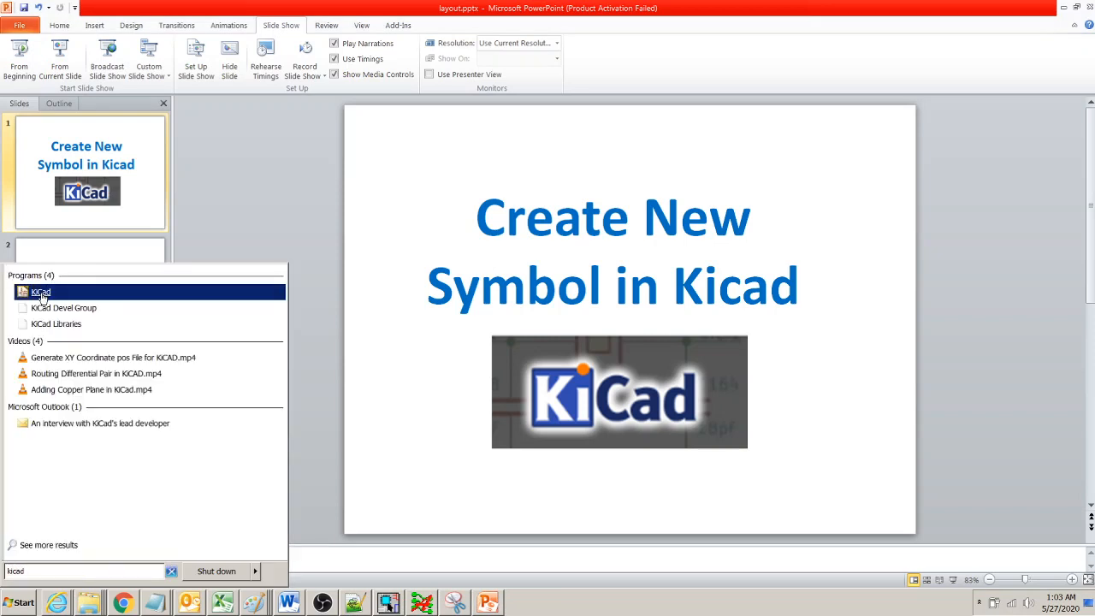
pyautogui.click(41, 293)
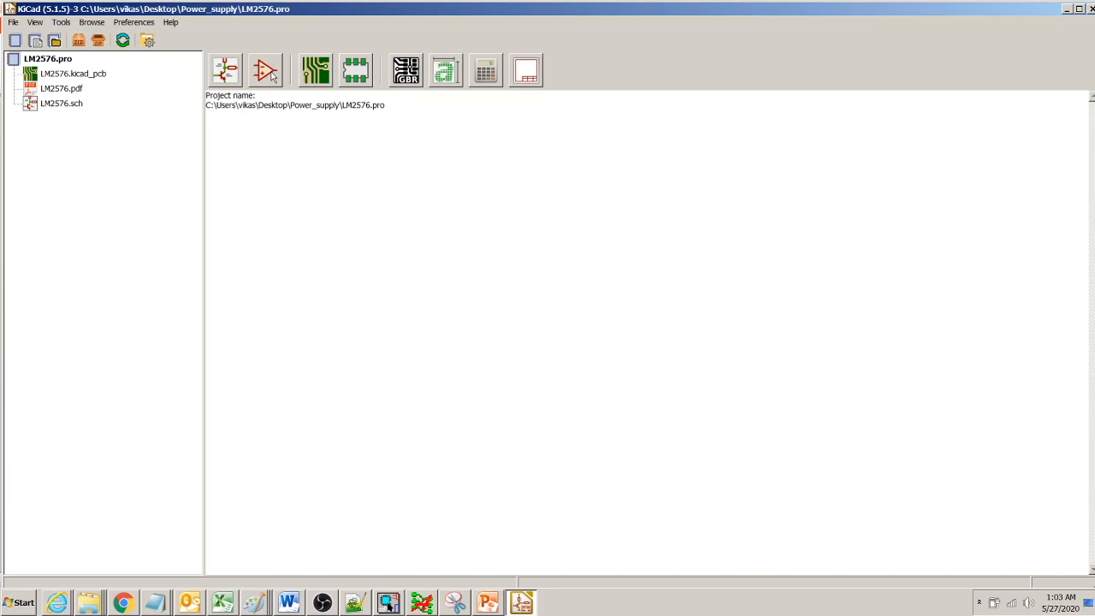
pyautogui.click(63, 107)
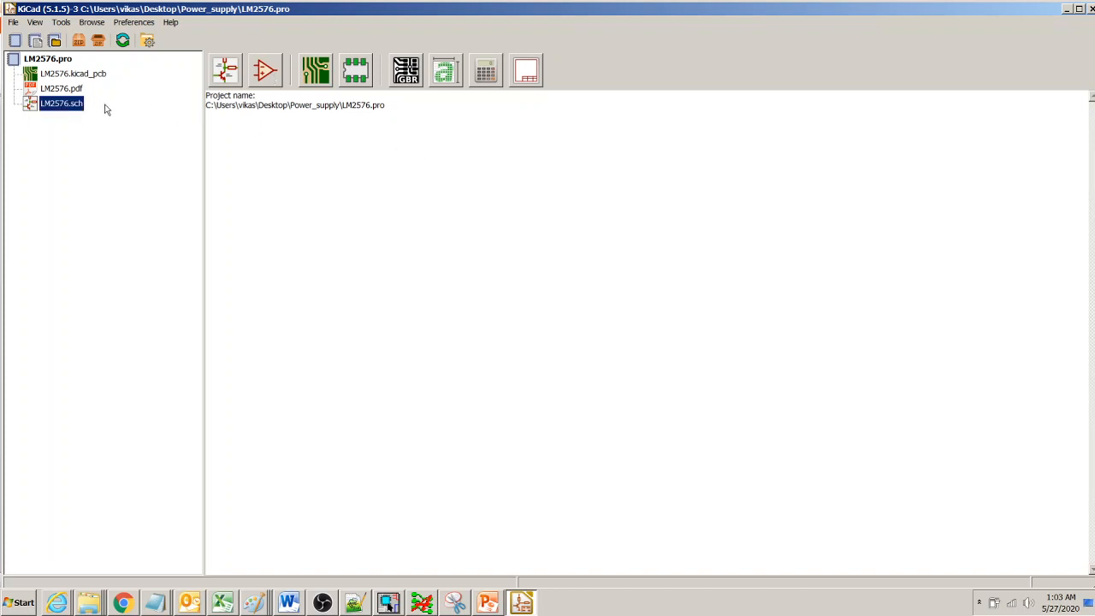
pyautogui.doubleClick(64, 104)
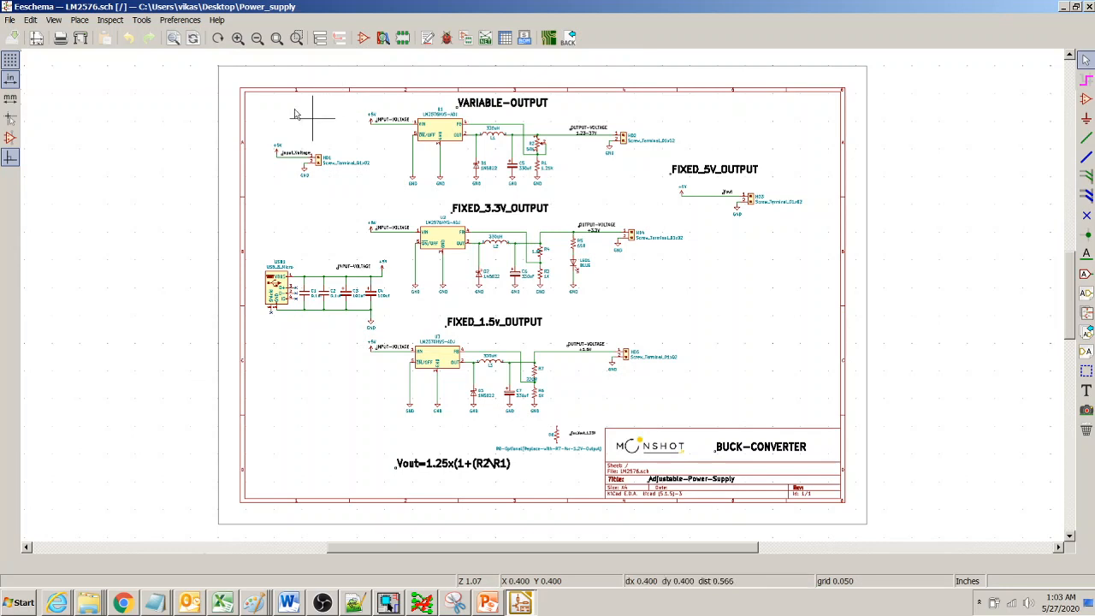
# - Try to place the 4001 quad NOR symbol from the 4xxx library in the reopened schematic, dismissing the missing-library error
pyautogui.click(78, 19)
pyautogui.click(96, 37)
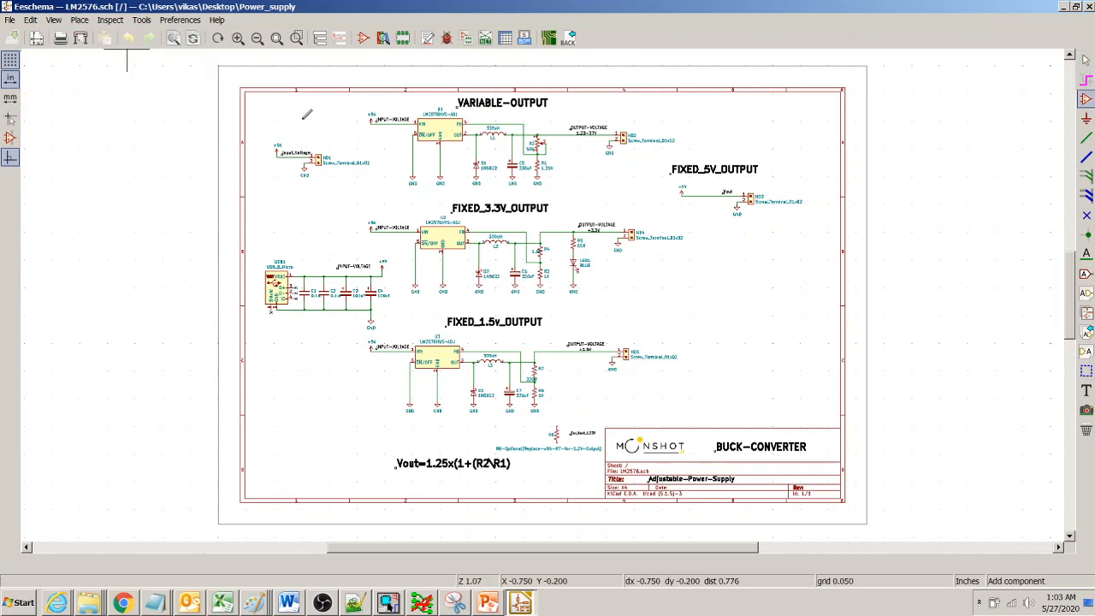
pyautogui.click(334, 120)
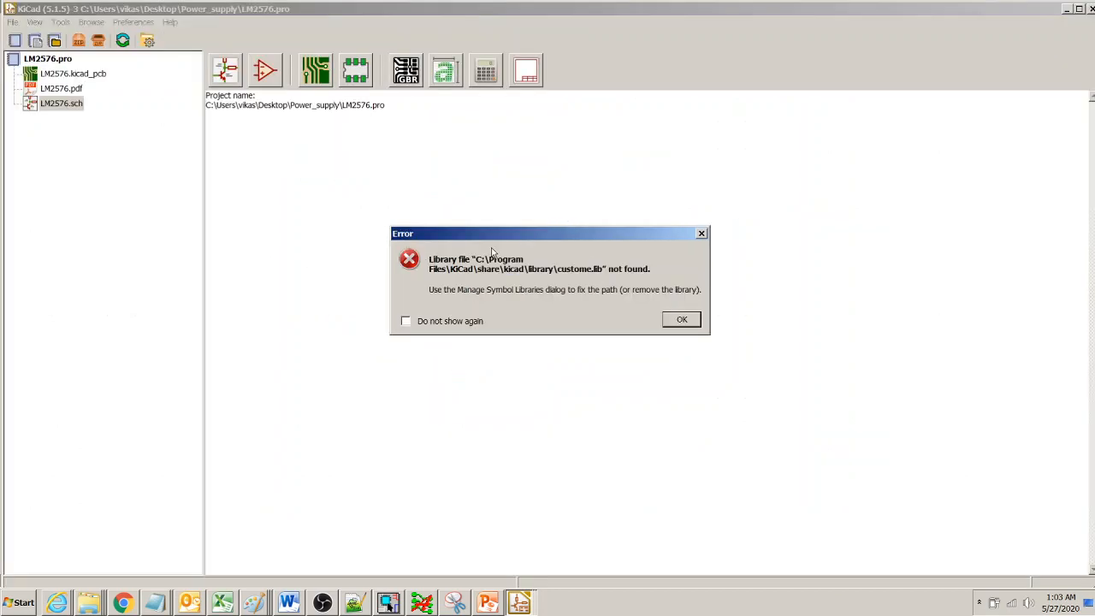
pyautogui.click(682, 321)
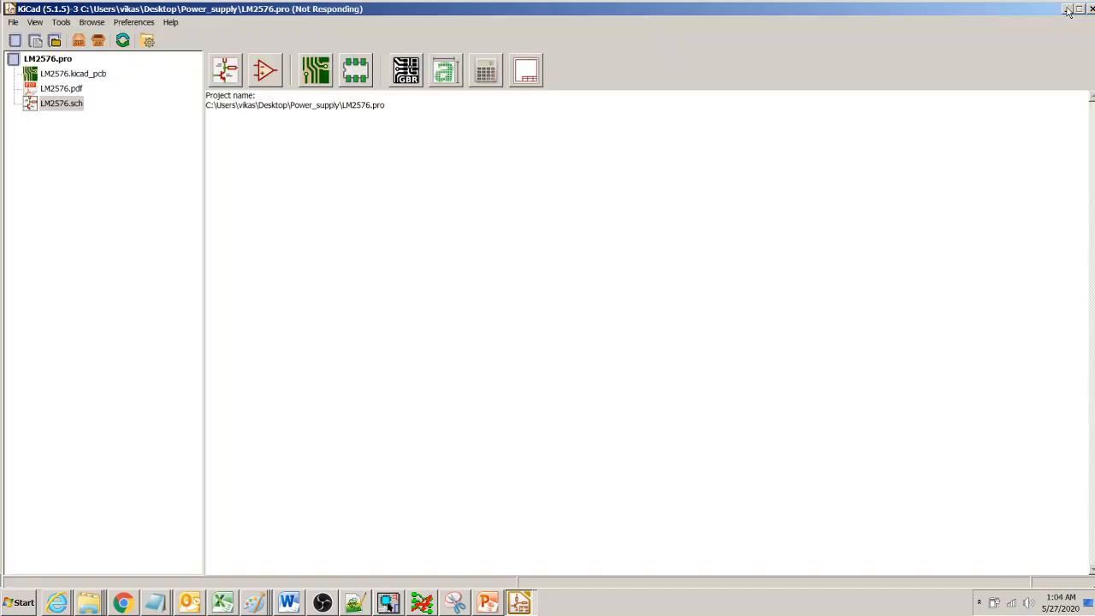
pyautogui.click(489, 604)
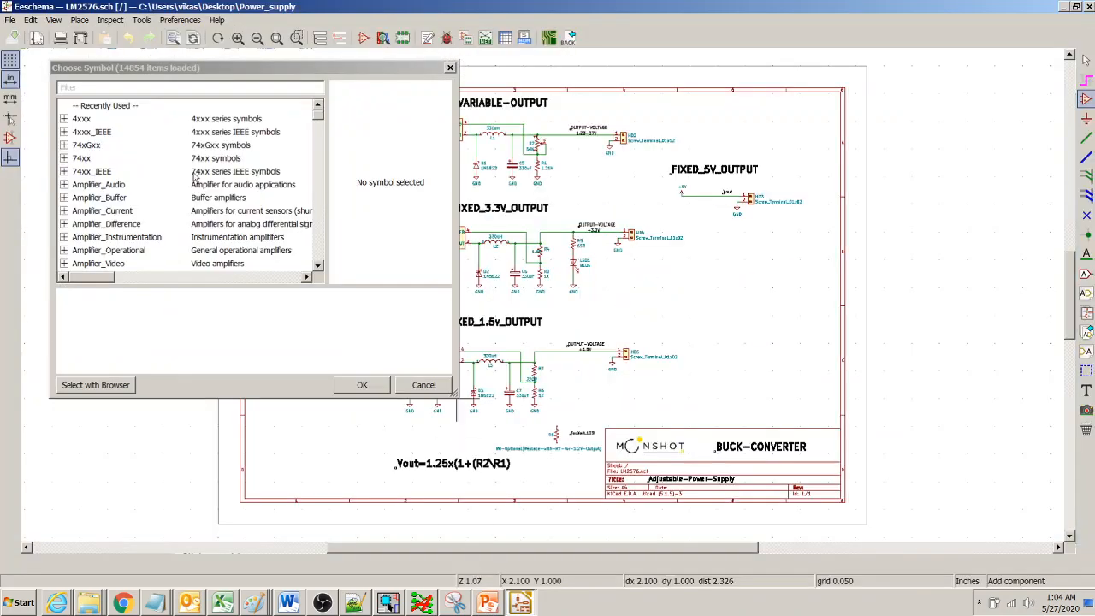
pyautogui.click(64, 119)
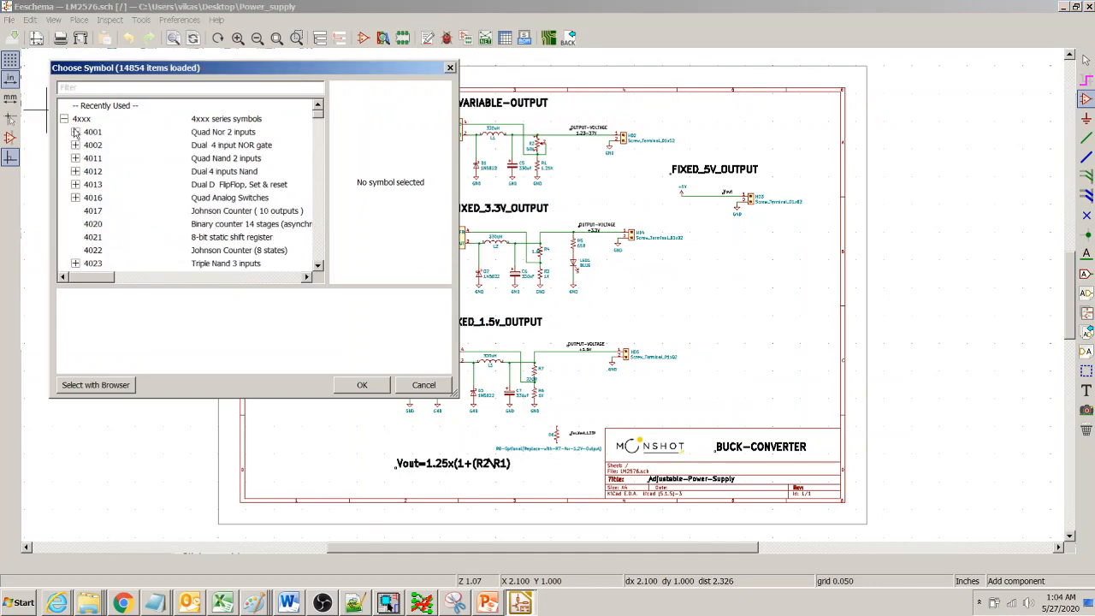
pyautogui.click(75, 132)
pyautogui.click(104, 146)
pyautogui.doubleClick(104, 147)
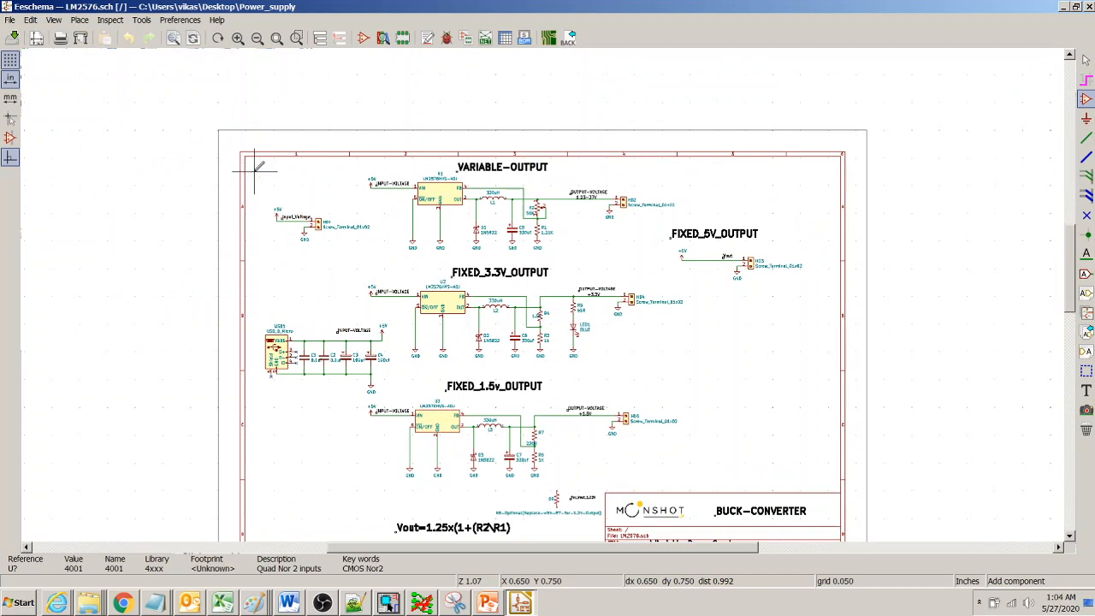
pyautogui.press('Escape')
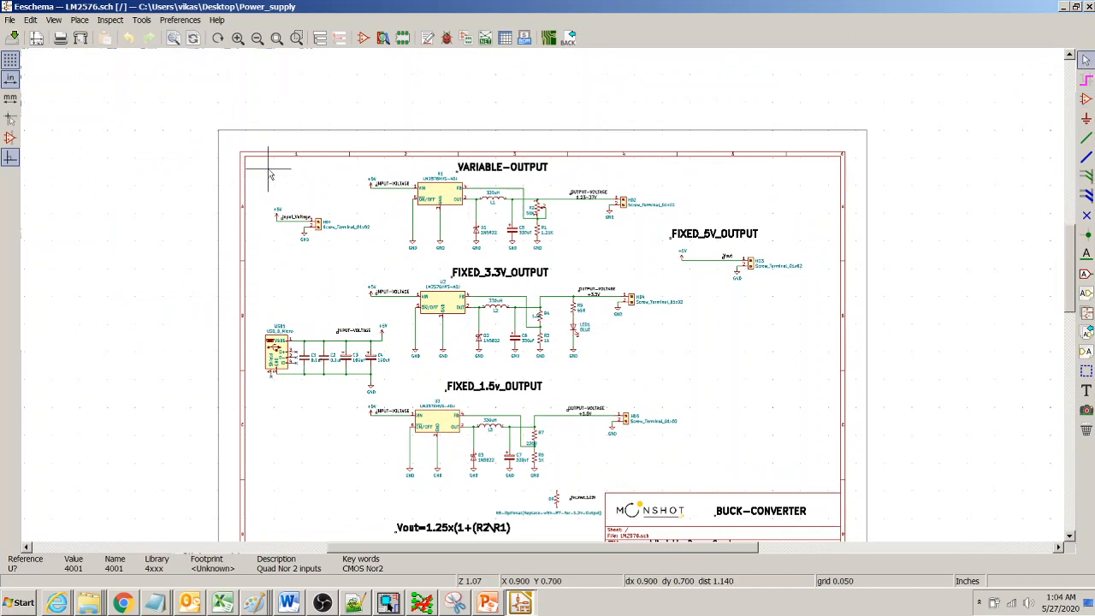
# - Leave the schematic and open the Symbol Editor from the KiCad project manager
pyautogui.click(1063, 9)
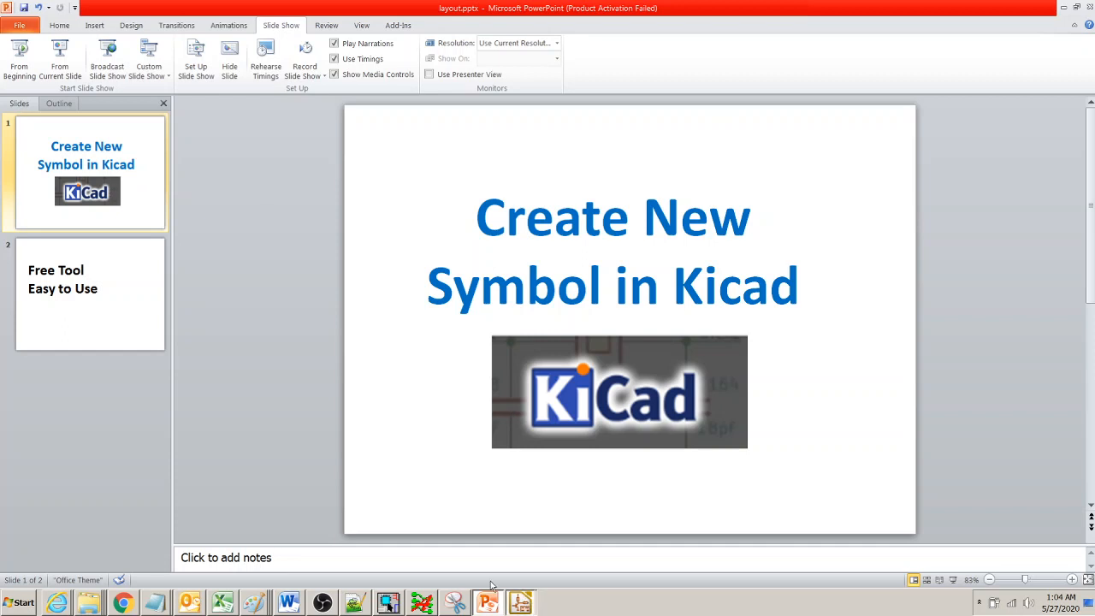
pyautogui.click(460, 560)
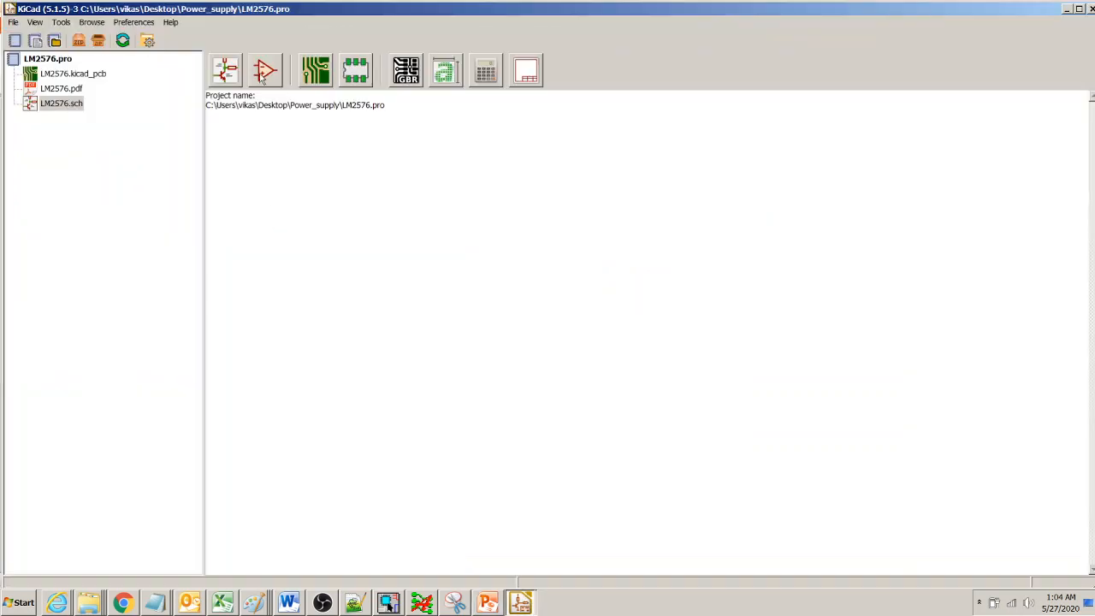
pyautogui.click(263, 75)
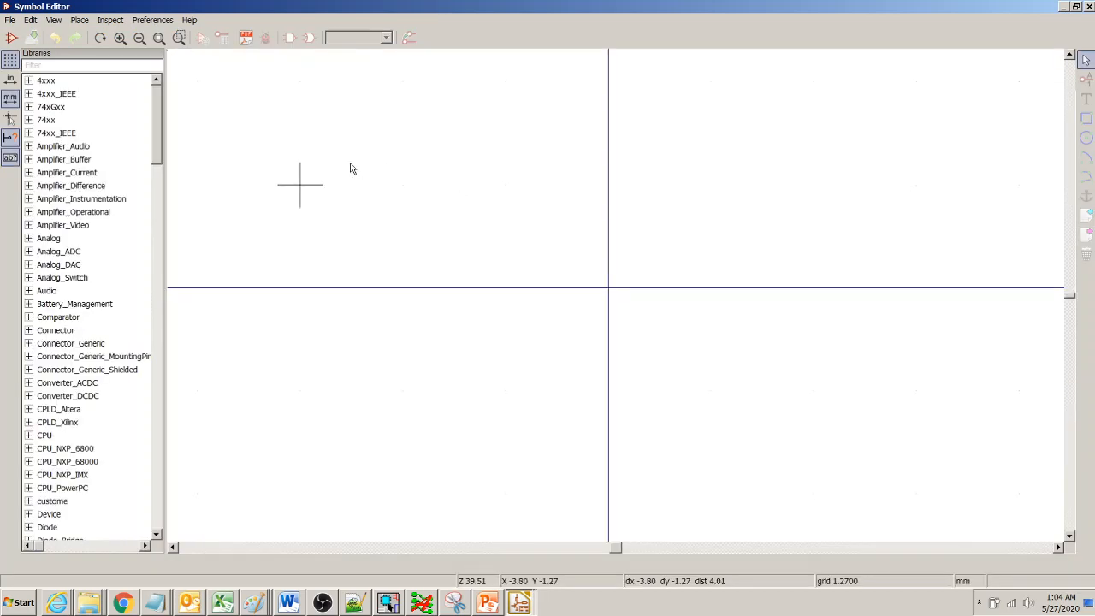
pyautogui.moveTo(159, 150)
pyautogui.mouseDown()
pyautogui.moveTo(175, 405)
pyautogui.moveTo(163, 143)
pyautogui.mouseUp()
# - Start a new symbol library and show the full path of the proposed save folder
pyautogui.click(8, 21)
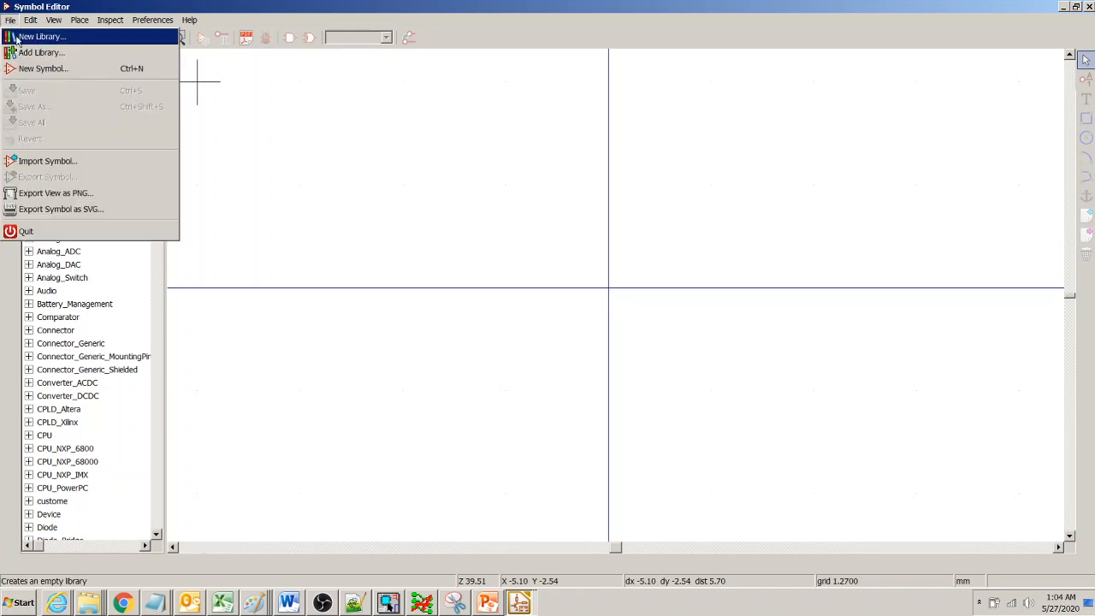
pyautogui.click(16, 38)
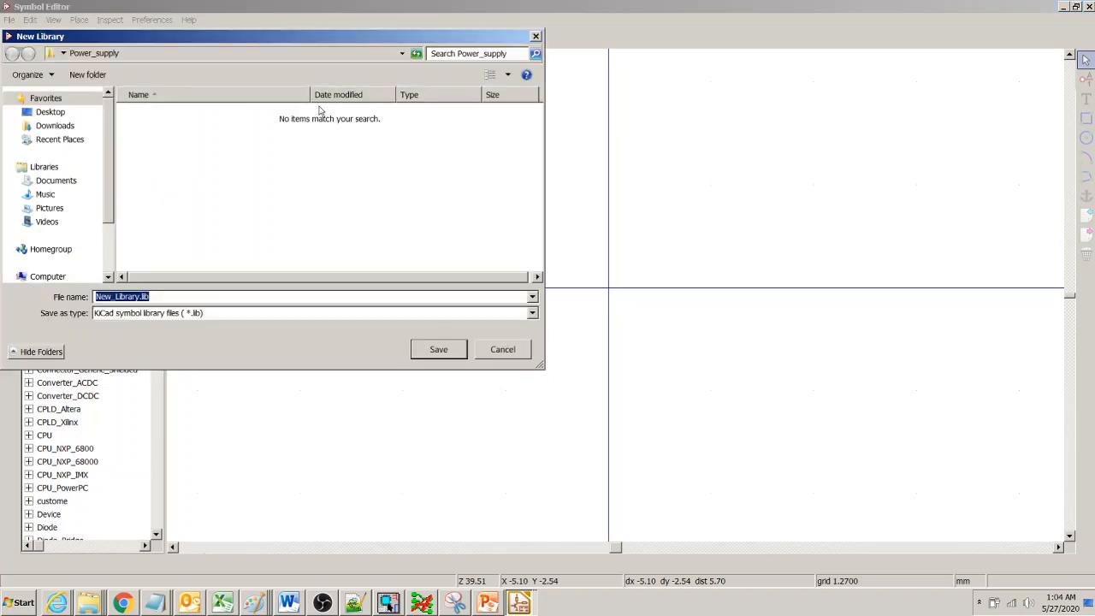
pyautogui.moveTo(197, 36); pyautogui.dragTo(422, 61)
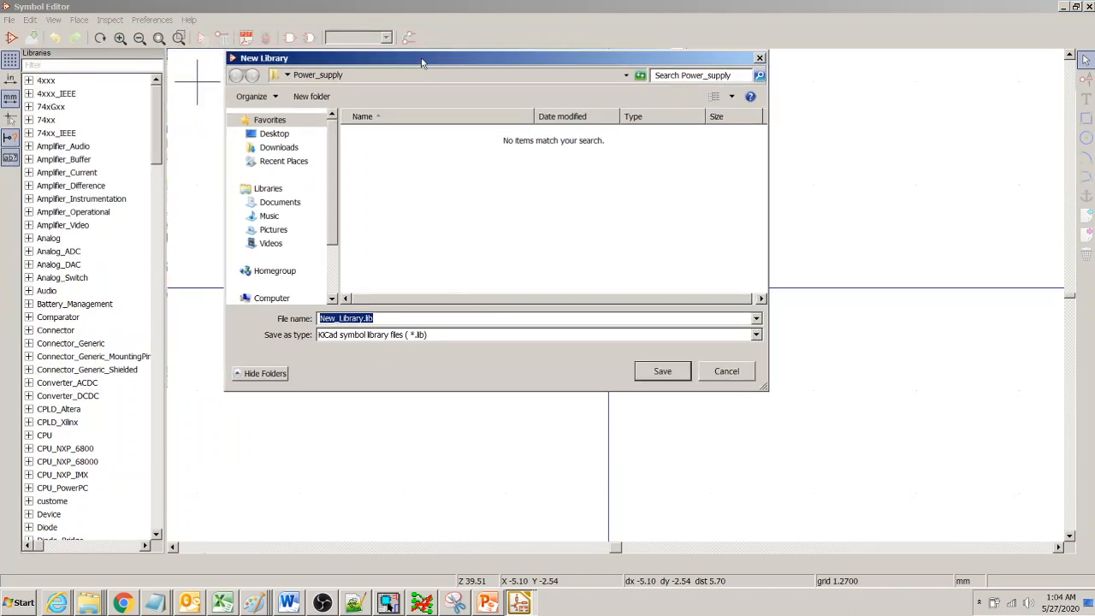
pyautogui.click(428, 77)
pyautogui.click(442, 76)
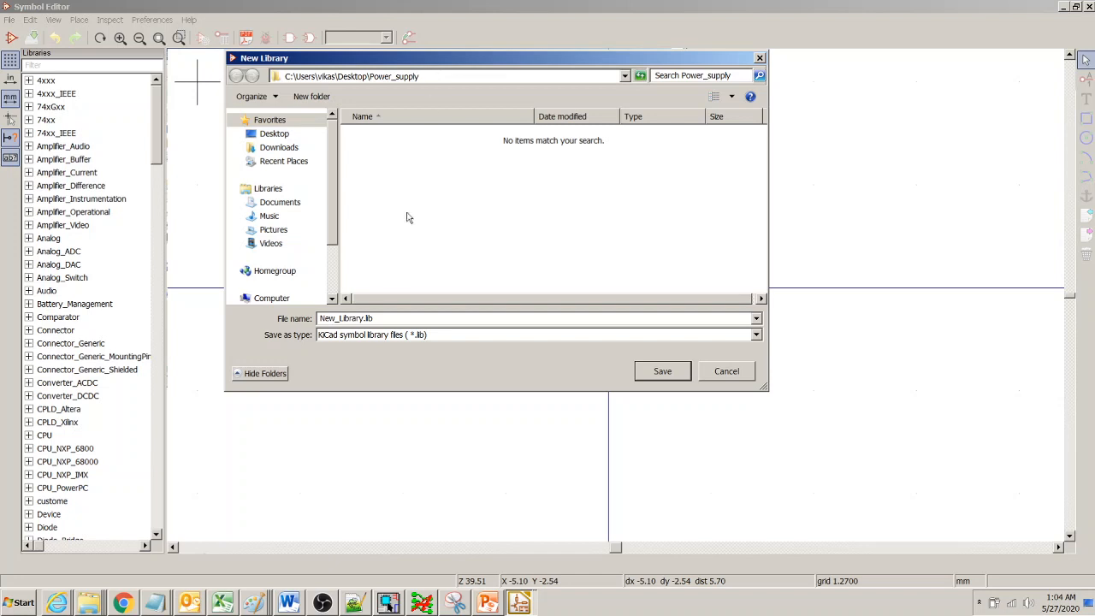
pyautogui.click(382, 317)
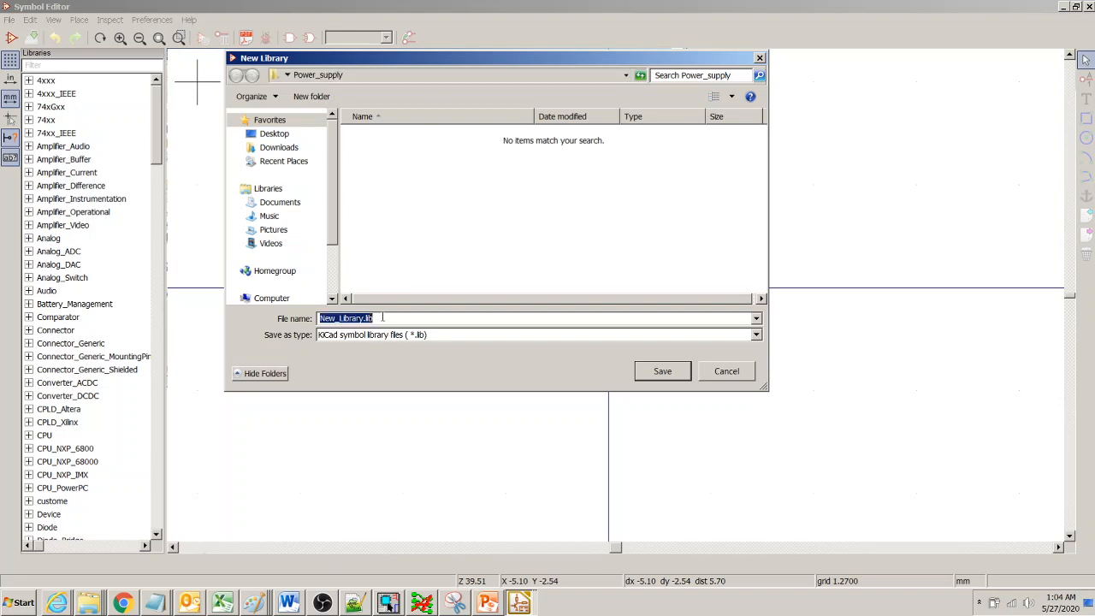
pyautogui.click(400, 76)
pyautogui.click(433, 76)
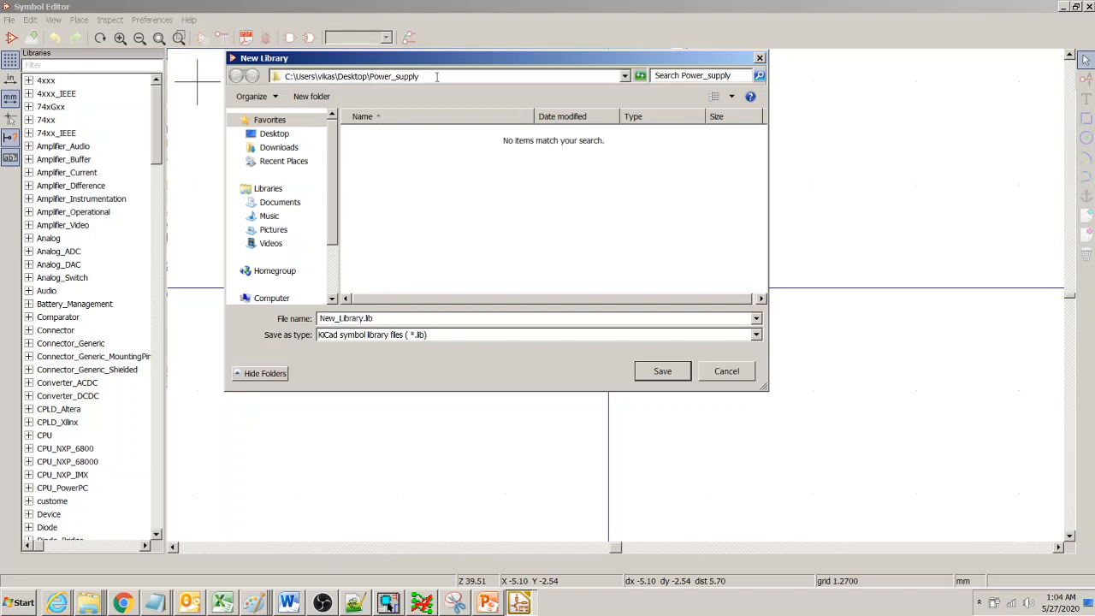
# - Examine KiCad's installed library folder in the file explorer and compare its path with the new library's proposed save folder
pyautogui.click(90, 603)
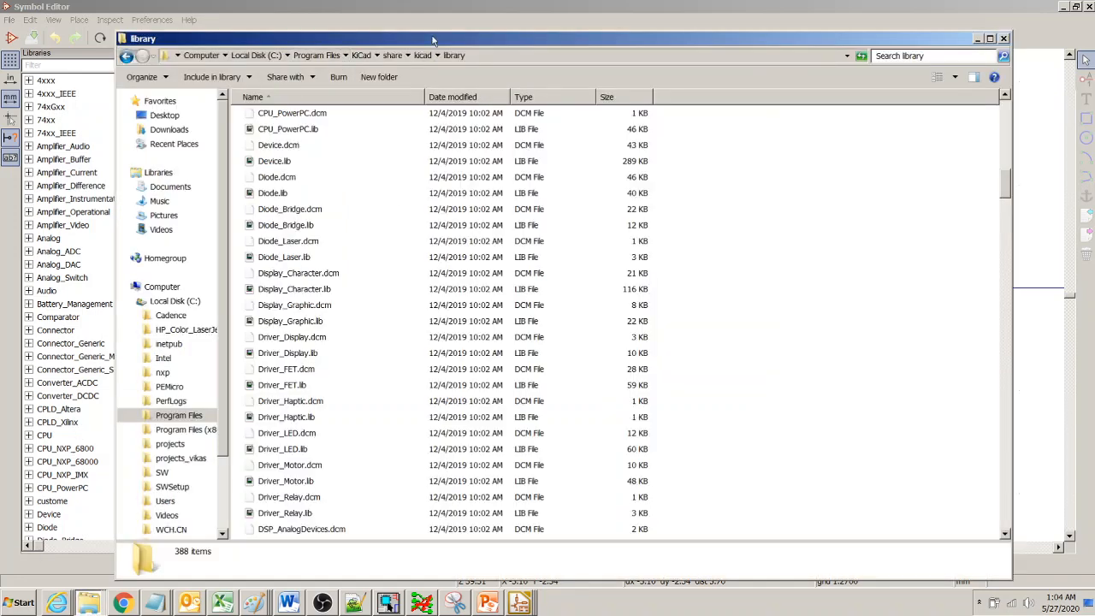
pyautogui.click(513, 55)
pyautogui.click(369, 57)
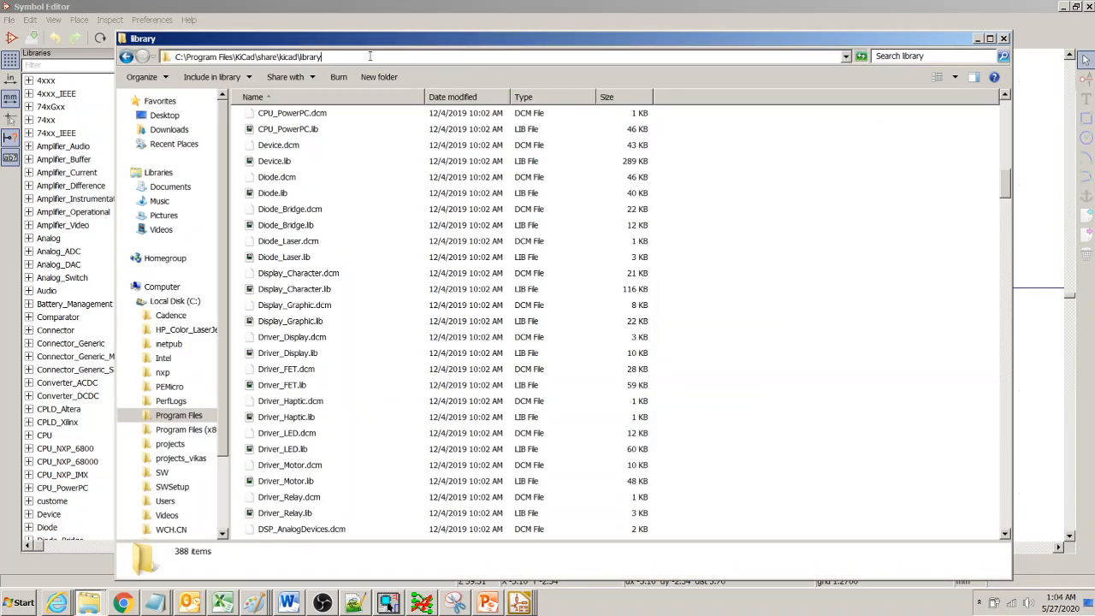
pyautogui.moveTo(1008, 188); pyautogui.dragTo(1000, 113)
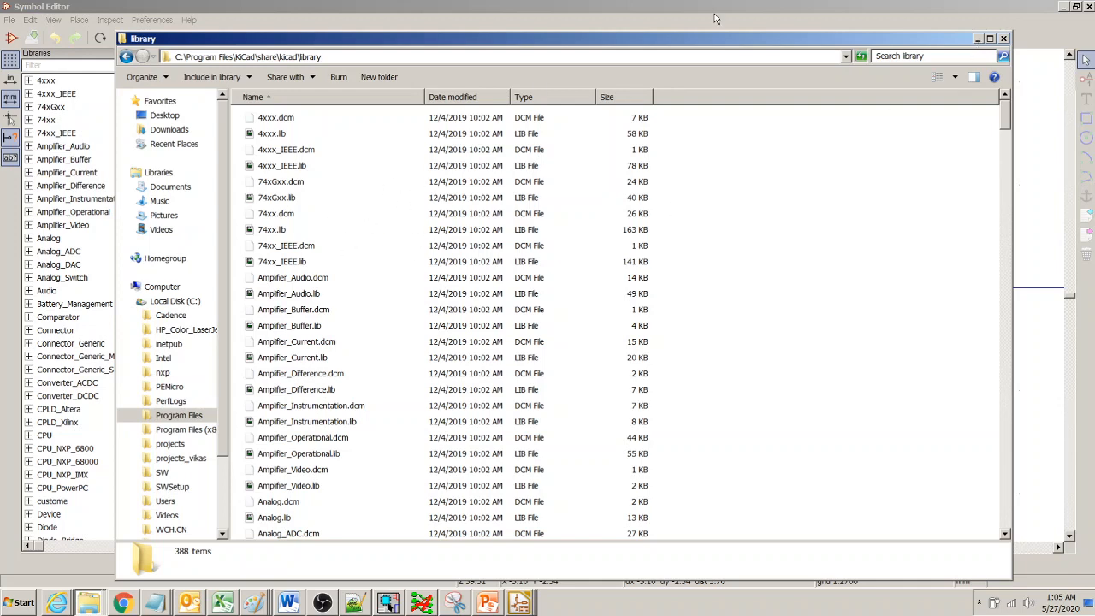
pyautogui.click(977, 39)
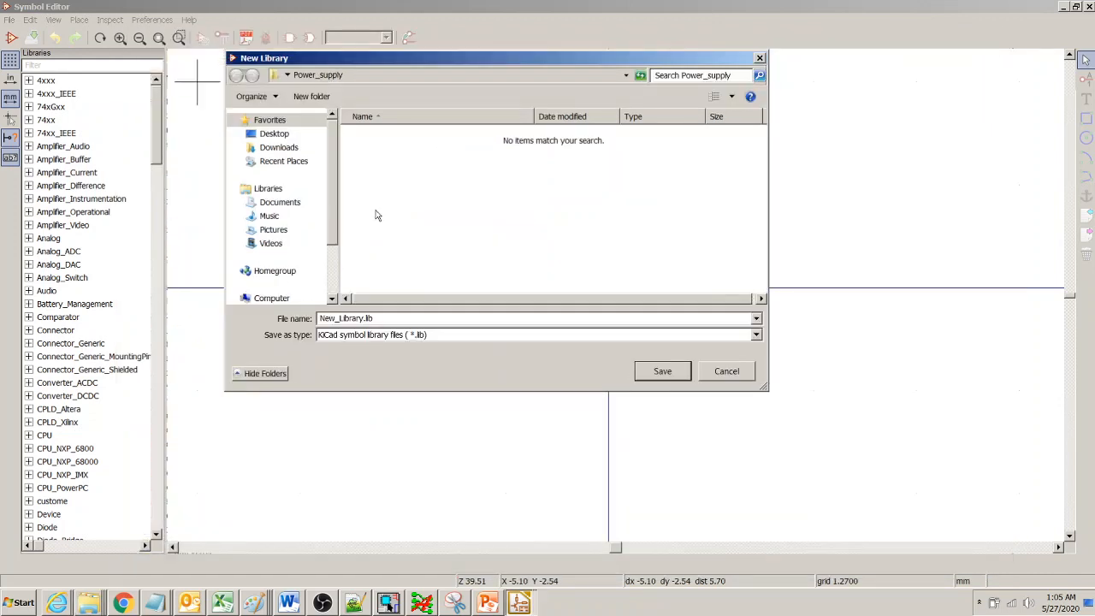
pyautogui.click(373, 77)
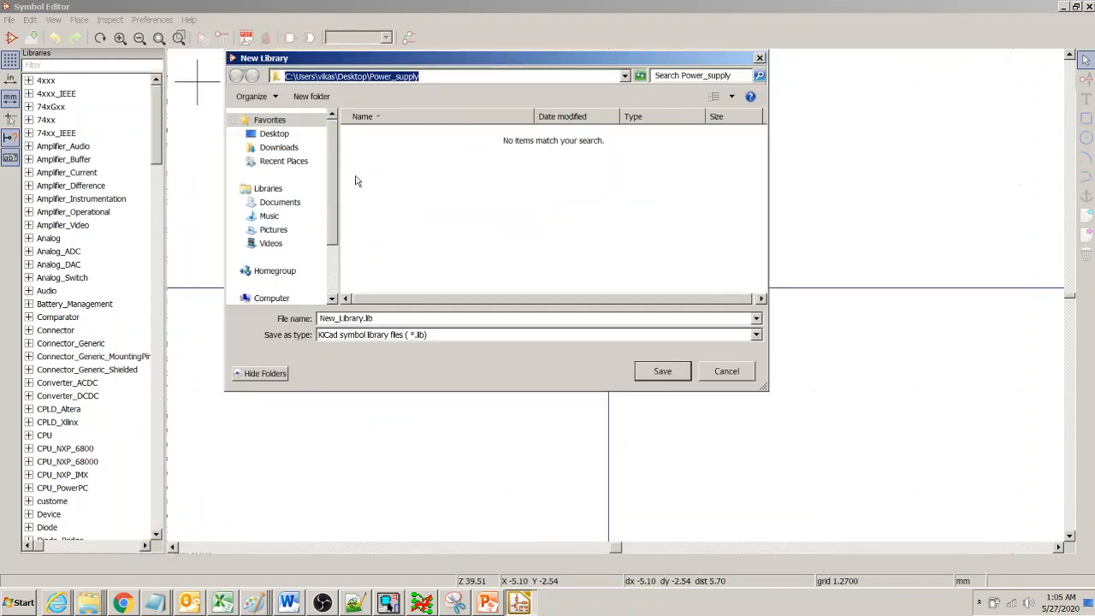
pyautogui.click(406, 207)
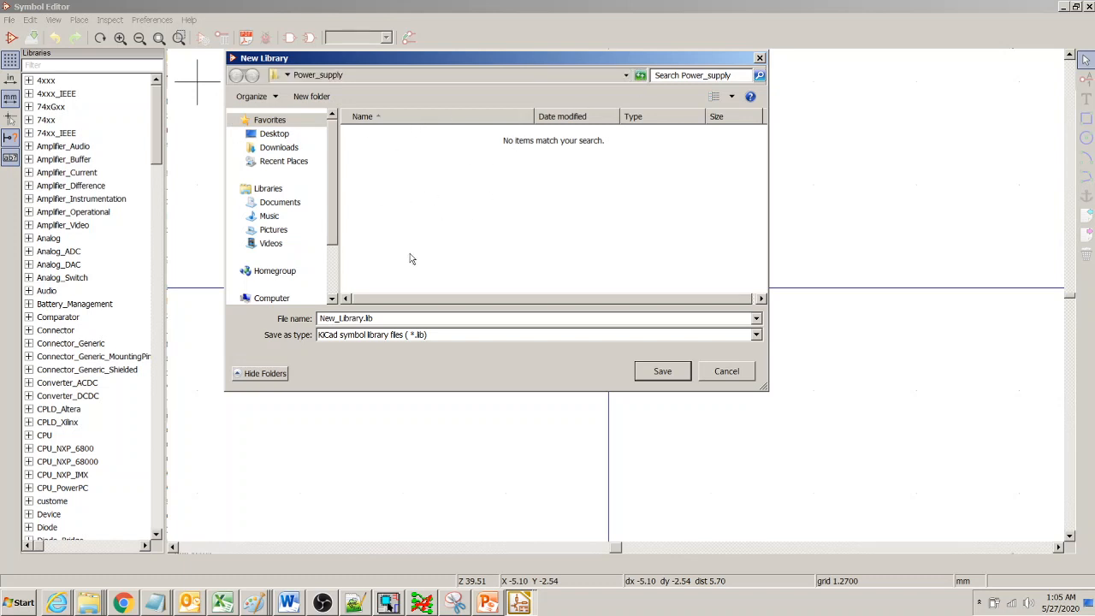
# - Set the new library's save folder to C:\Program Files\KiCad\share\kicad\library, using the path copied from the file explorer
pyautogui.click(462, 76)
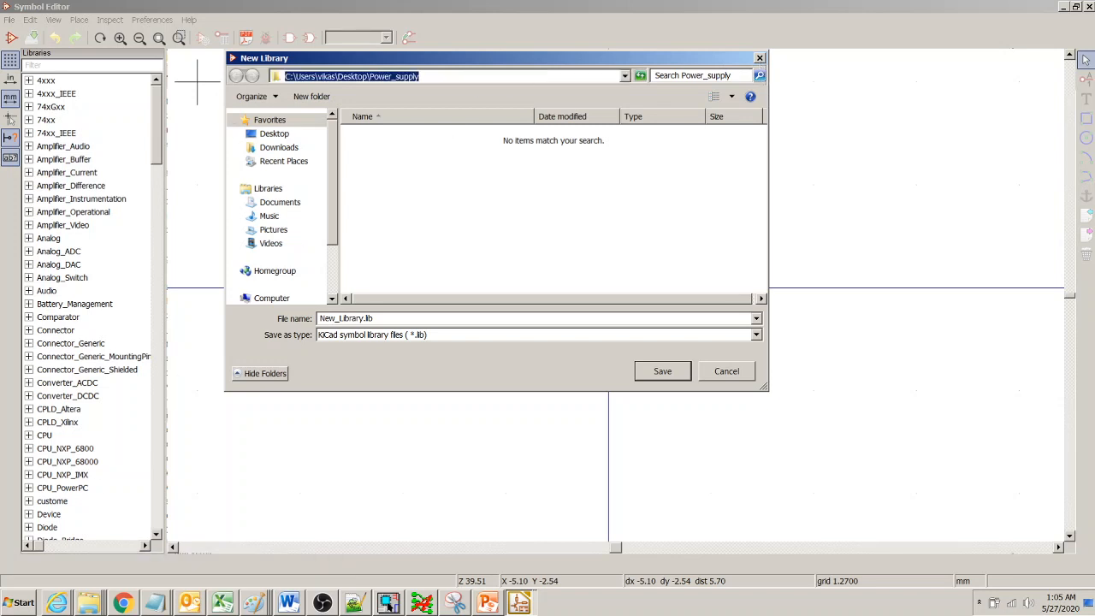
pyautogui.click(88, 604)
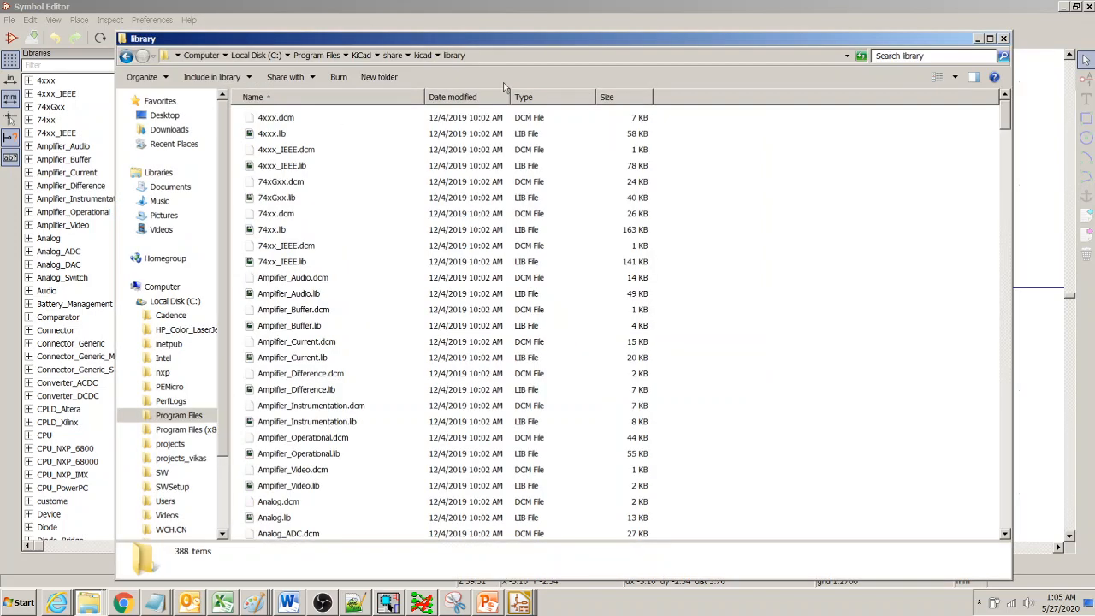
pyautogui.click(547, 57)
pyautogui.hotkey('ctrl', 'c')
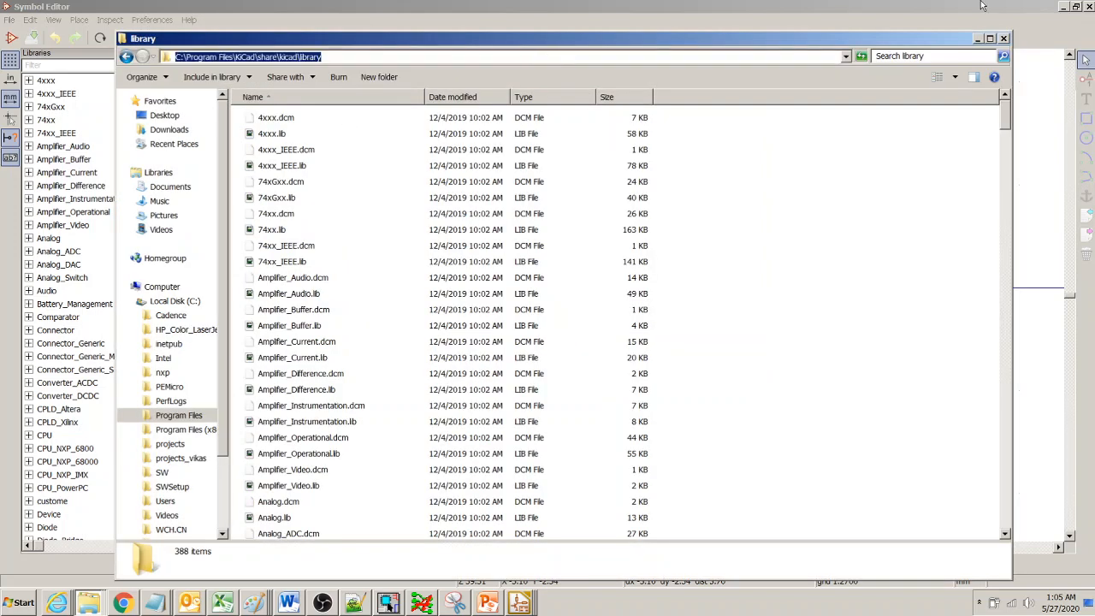
pyautogui.click(978, 38)
pyautogui.click(448, 79)
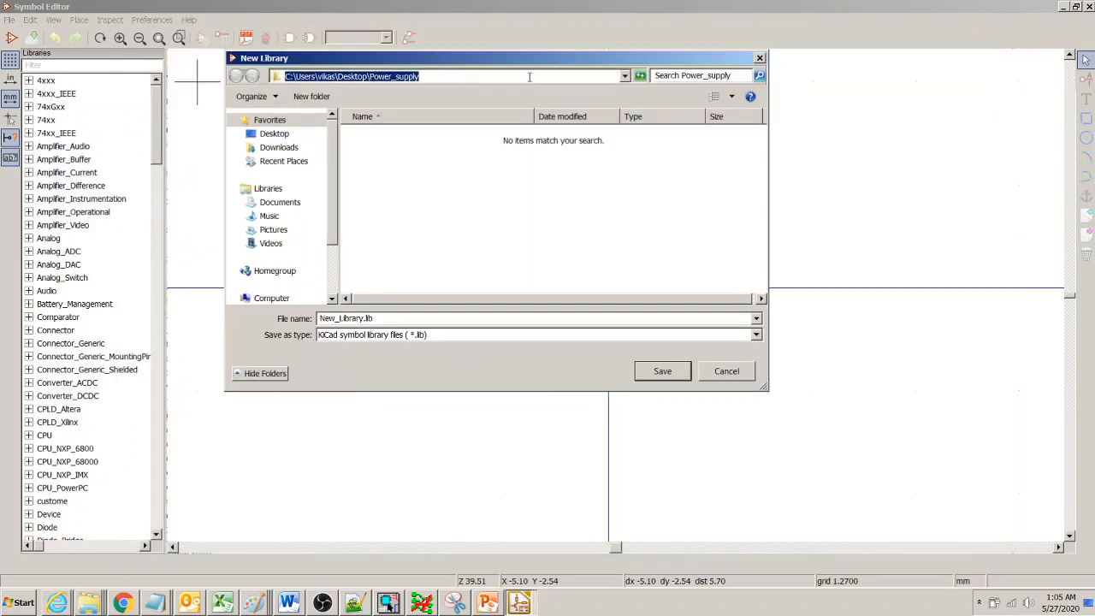
pyautogui.hotkey('ctrl', 'v')
pyautogui.press('Return')
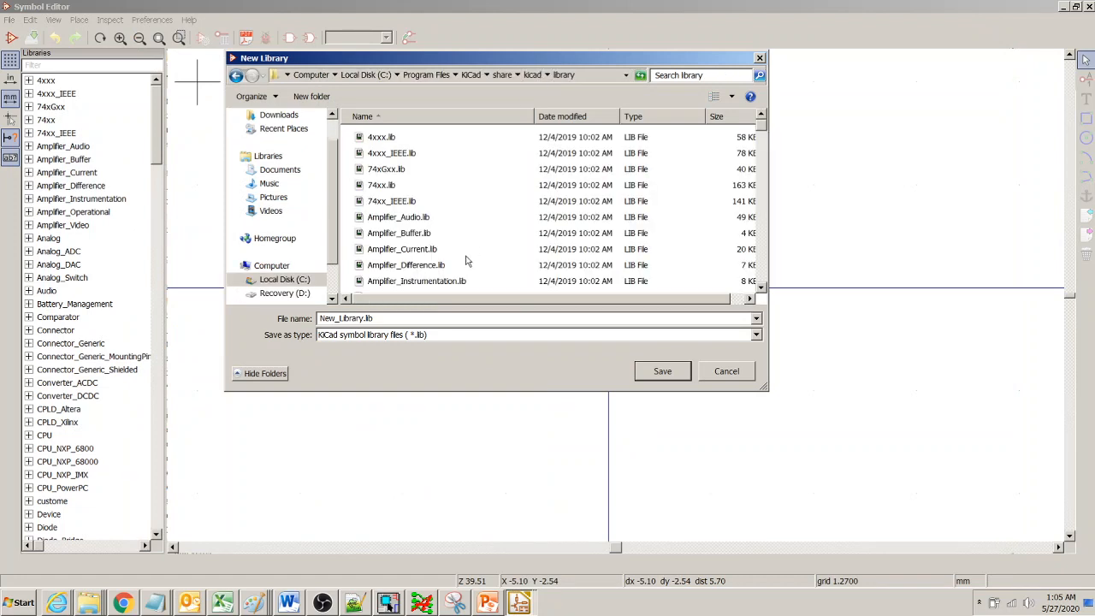
# - Save the new library under the name custom and add it to the Global library table
pyautogui.click(431, 318)
pyautogui.click(432, 318)
pyautogui.press('BackSpace')
pyautogui.press('BackSpace')
pyautogui.press('BackSpace')
pyautogui.press('BackSpace')
pyautogui.press('BackSpace')
pyautogui.press('BackSpace')
pyautogui.press('BackSpace')
pyautogui.press('BackSpace')
pyautogui.write('custom')
pyautogui.click(669, 374)
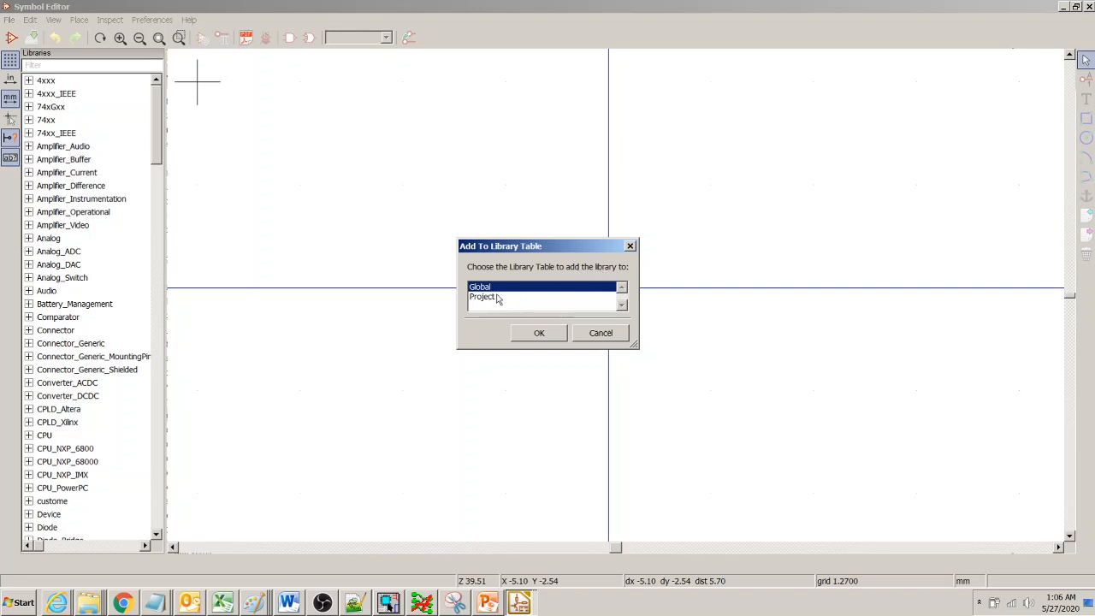
pyautogui.click(538, 333)
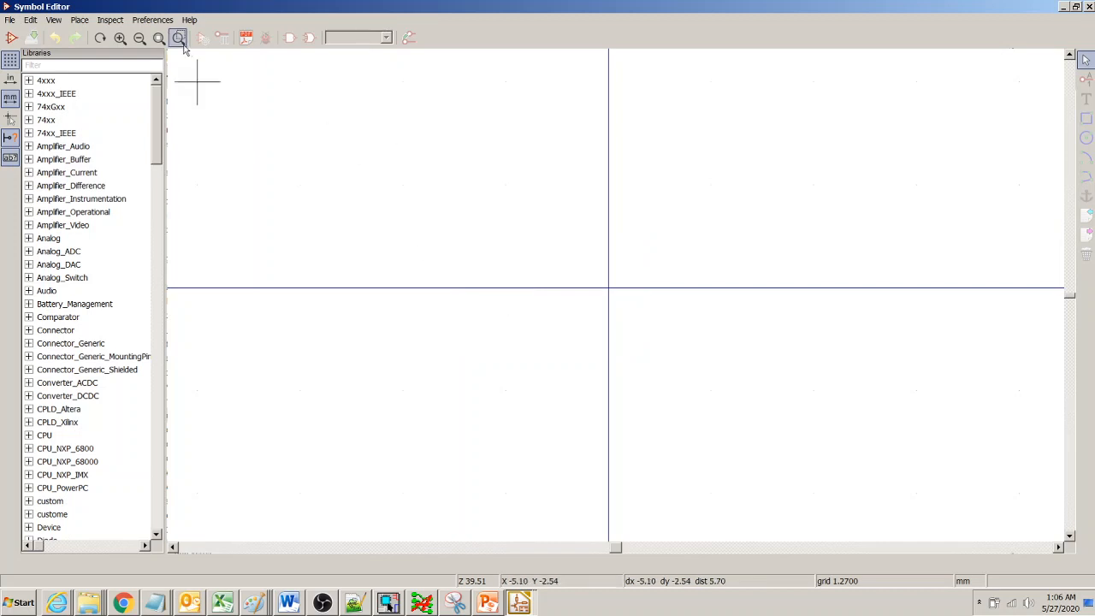
pyautogui.click(79, 21)
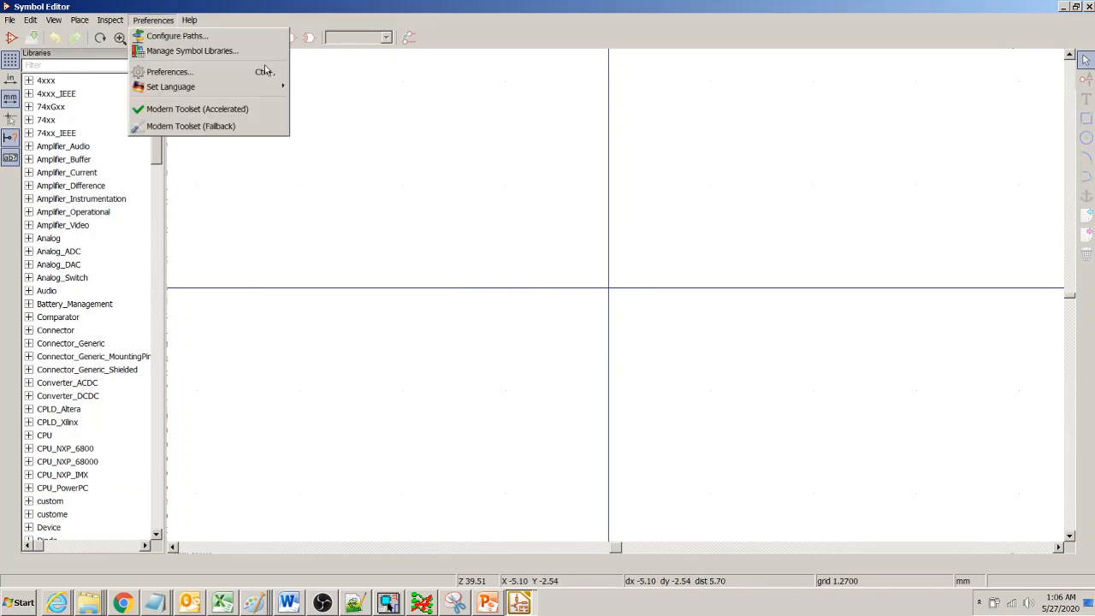
pyautogui.click(397, 194)
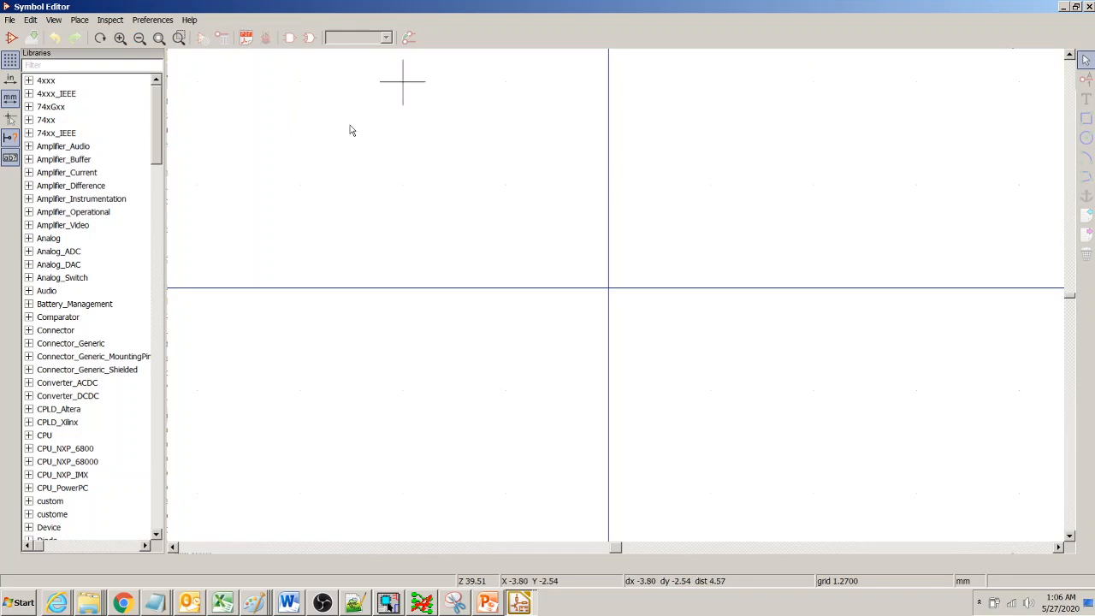
# - Start a new symbol in the custom library
pyautogui.click(10, 22)
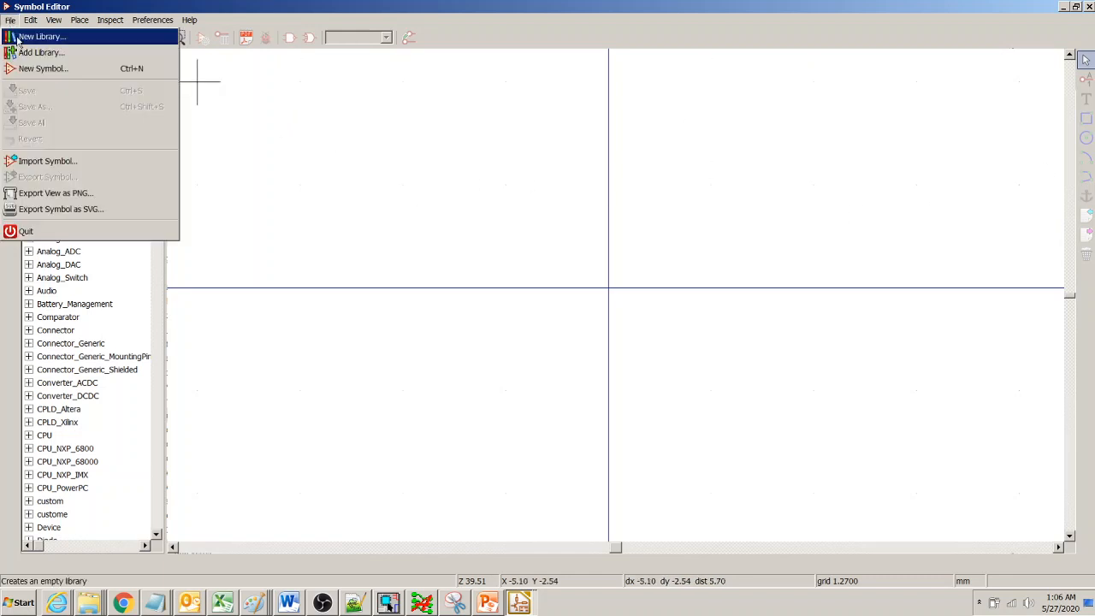
pyautogui.click(37, 69)
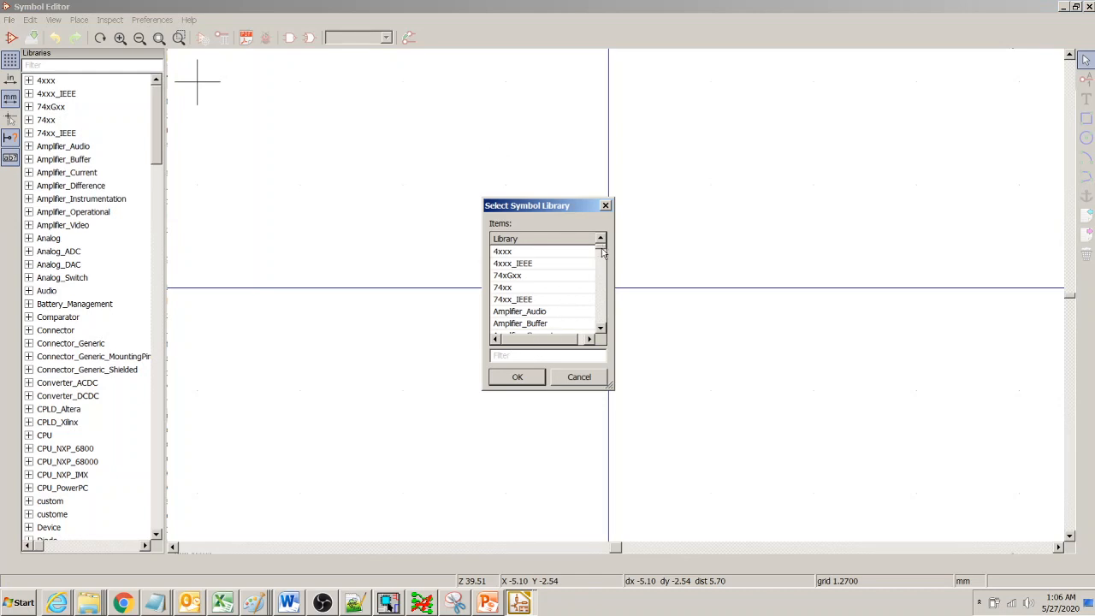
pyautogui.moveTo(603, 250); pyautogui.dragTo(602, 263)
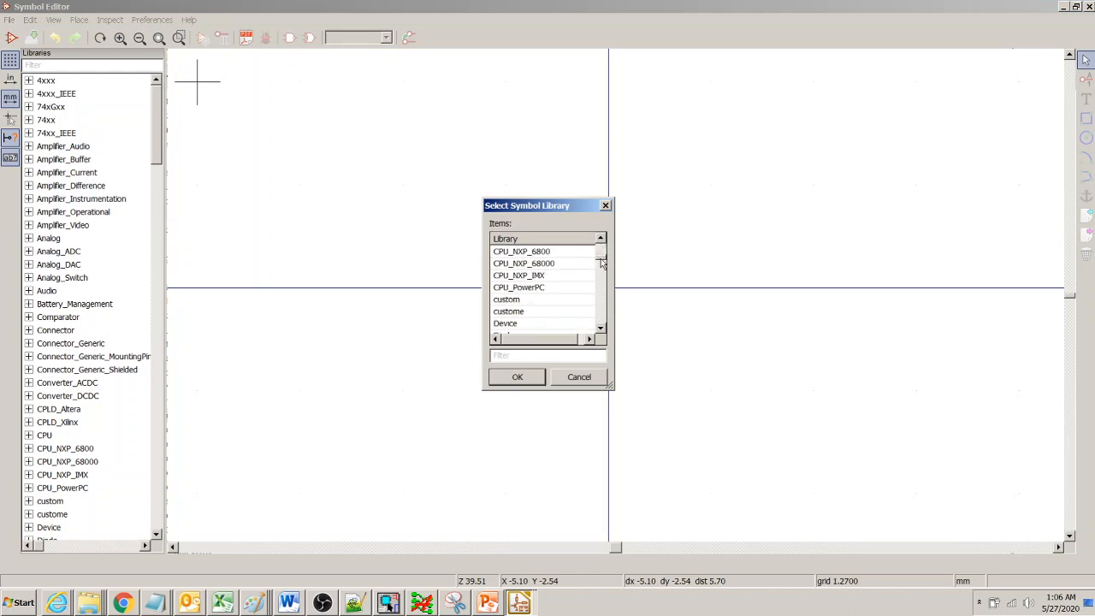
pyautogui.click(522, 301)
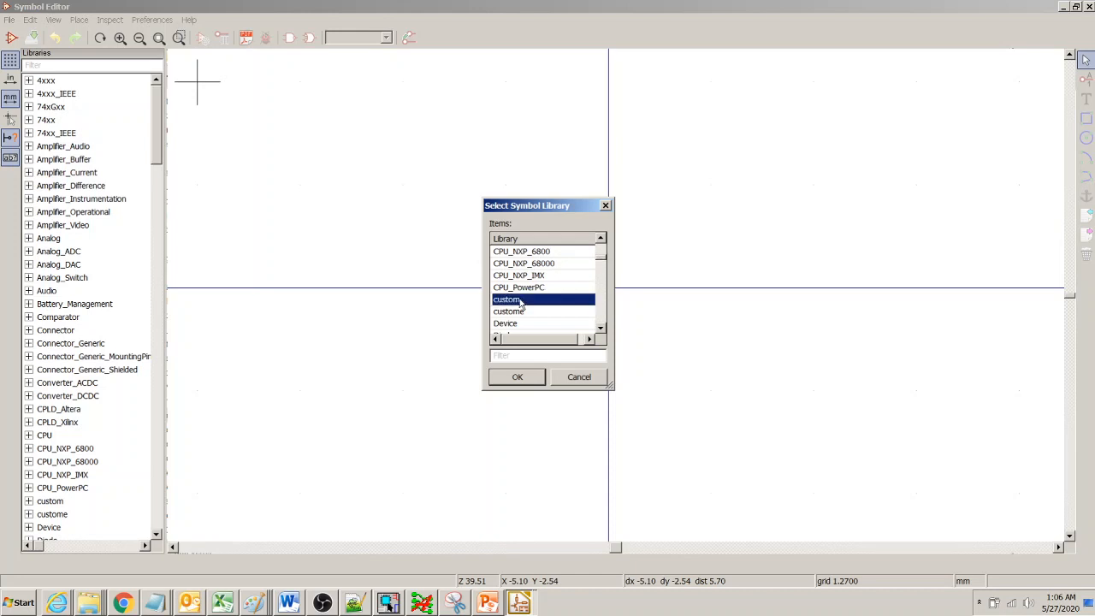
pyautogui.click(517, 377)
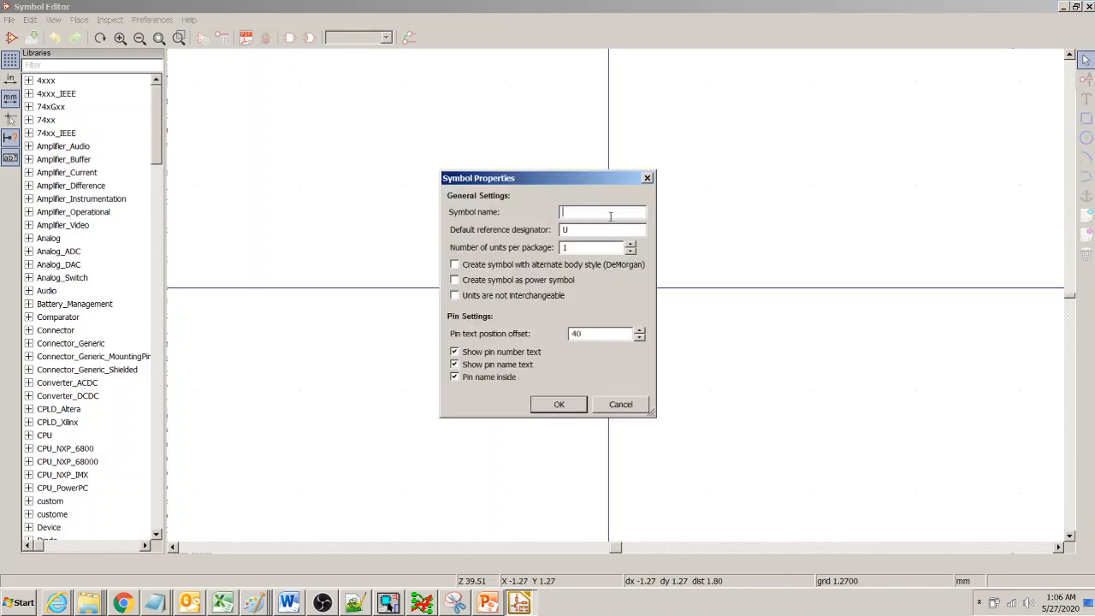
# - Switch to Chrome and open the RT8070 datasheet from the Digi-Key product page for RT8070ZSP
pyautogui.click(123, 603)
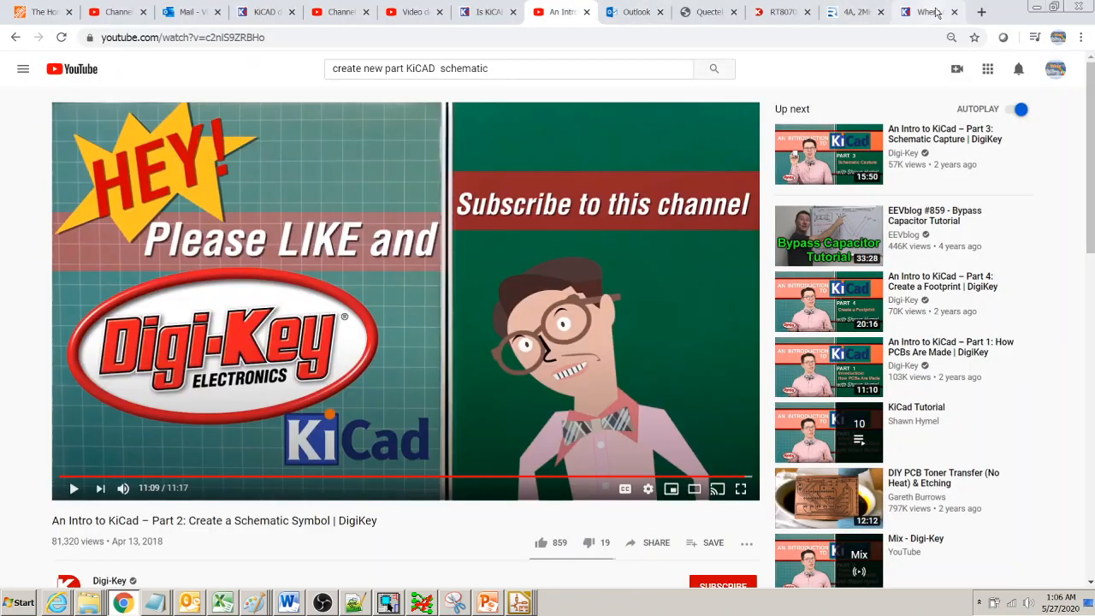
pyautogui.click(928, 12)
pyautogui.click(410, 37)
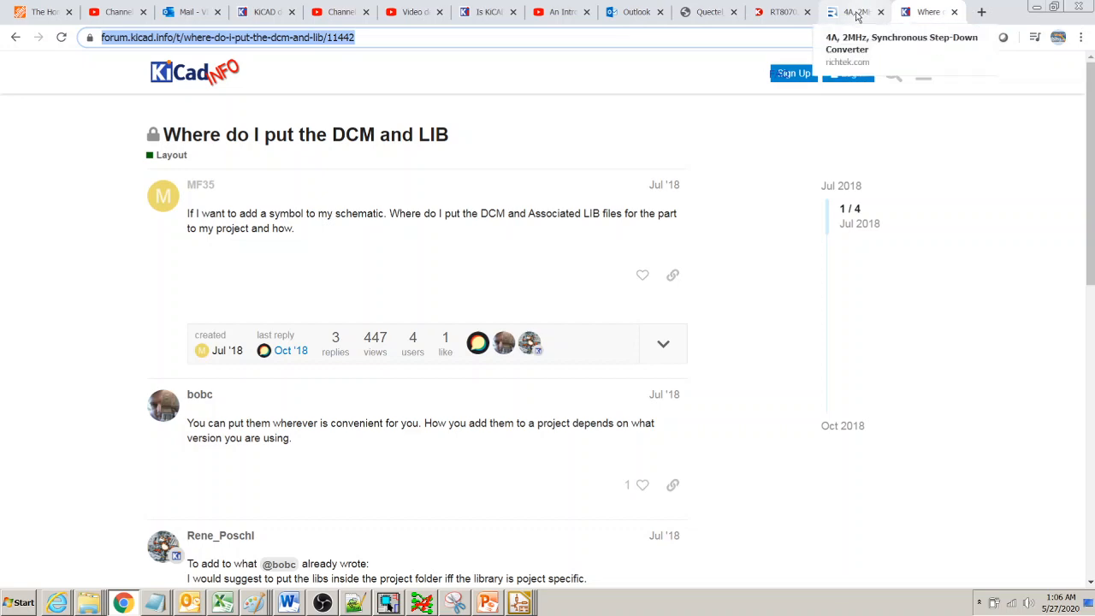
pyautogui.click(772, 13)
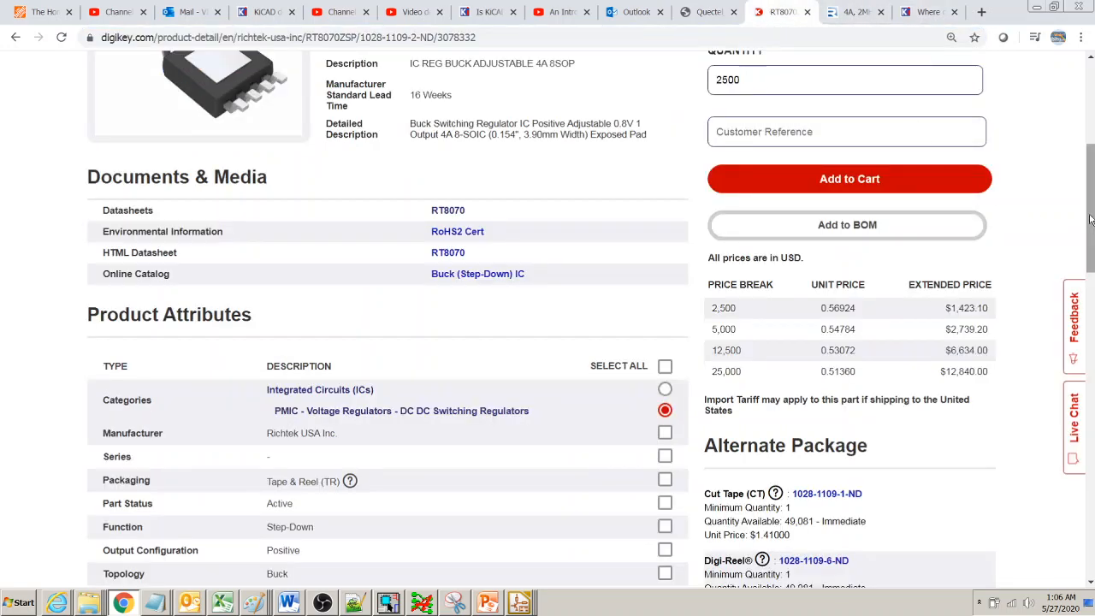
pyautogui.moveTo(1091, 219); pyautogui.dragTo(1091, 161)
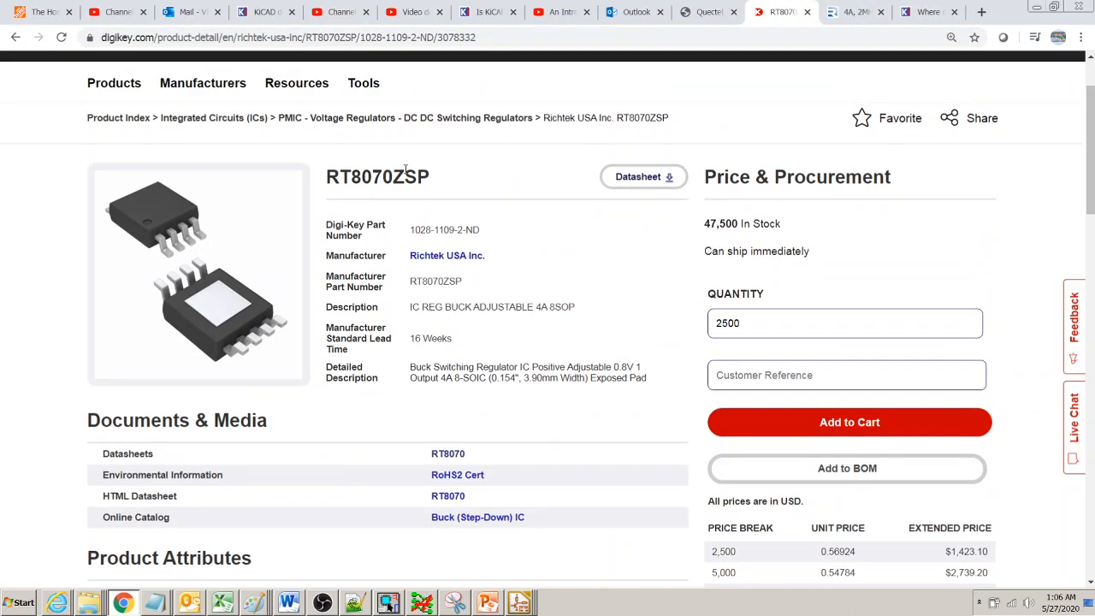
pyautogui.click(448, 454)
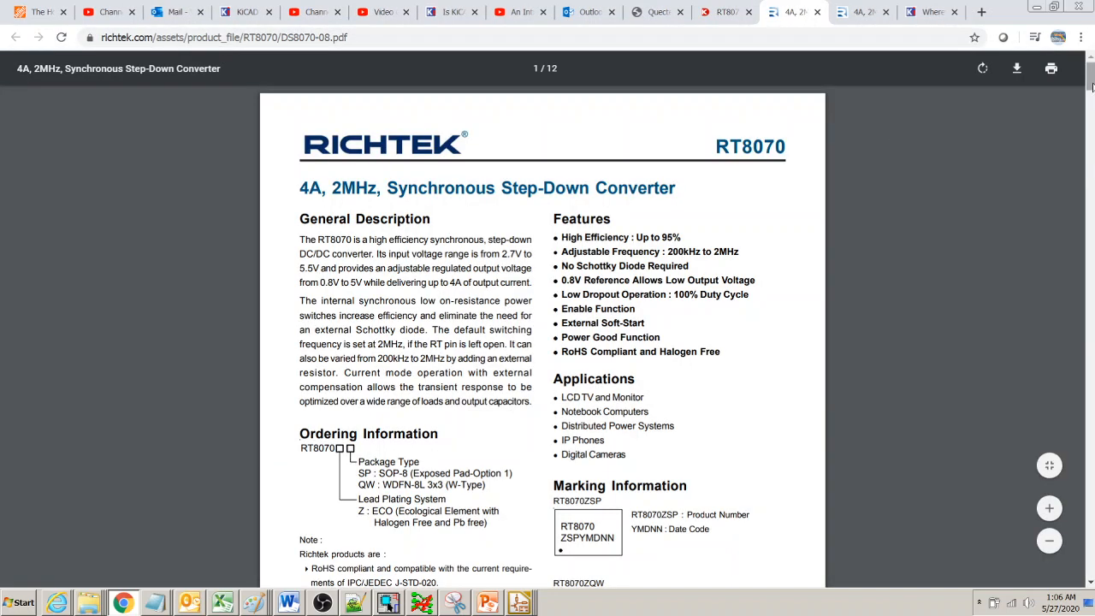
# - Examine an enlarged view of the Pin Configurations diagrams on page 2 of the RT8070 datasheet
pyautogui.moveTo(1091, 81); pyautogui.dragTo(1091, 119)
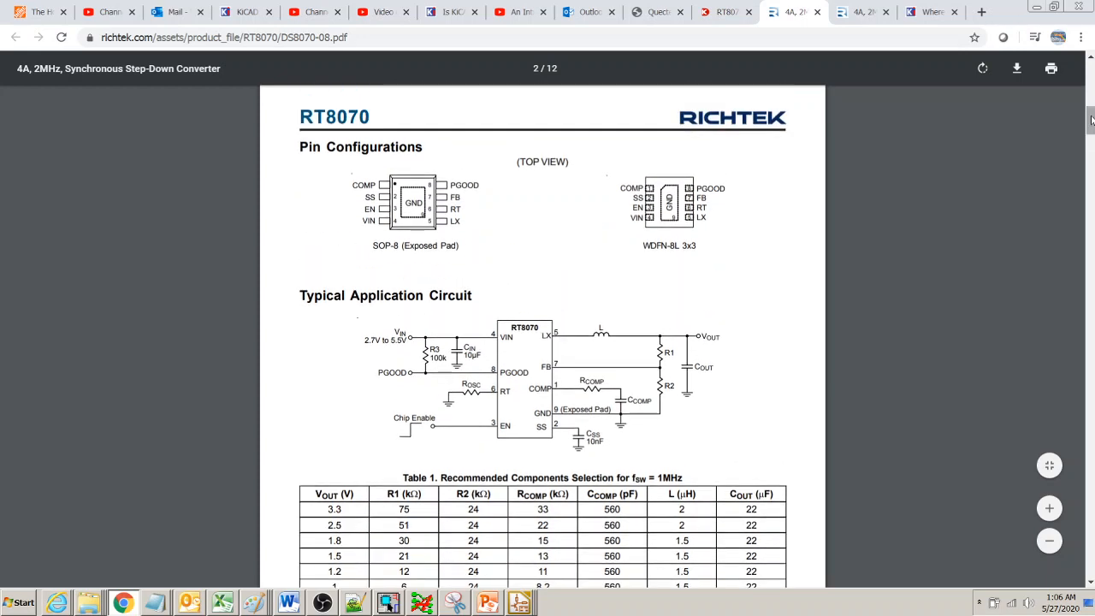
pyautogui.hotkey('ctrl', '+')
pyautogui.hotkey('ctrl', '+')
pyautogui.hotkey('ctrl', '+')
pyautogui.hotkey('ctrl', '+')
pyautogui.hotkey('ctrl', '+')
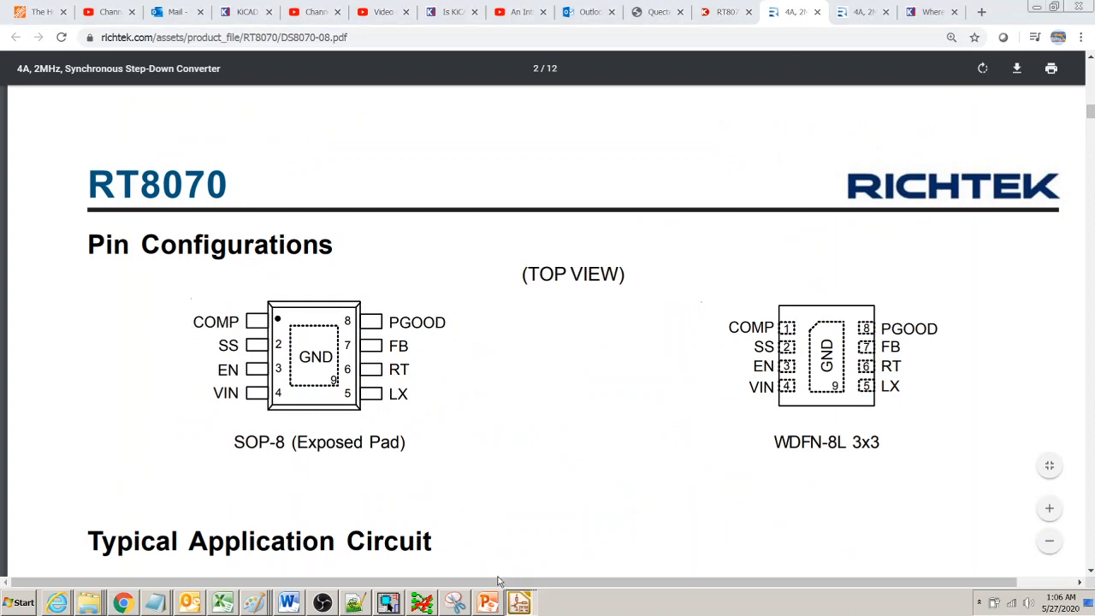
# - Return to the Symbol Editor and create the symbol with the name RT8070, keeping the default reference designator U
pyautogui.click(517, 601)
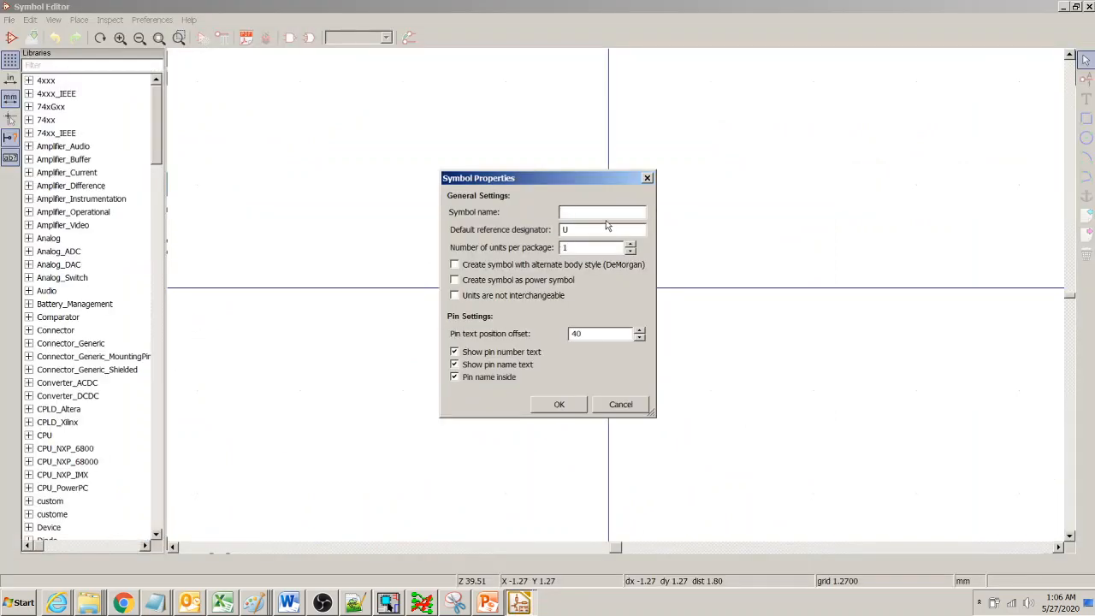
pyautogui.write('RT8070')
pyautogui.click(560, 404)
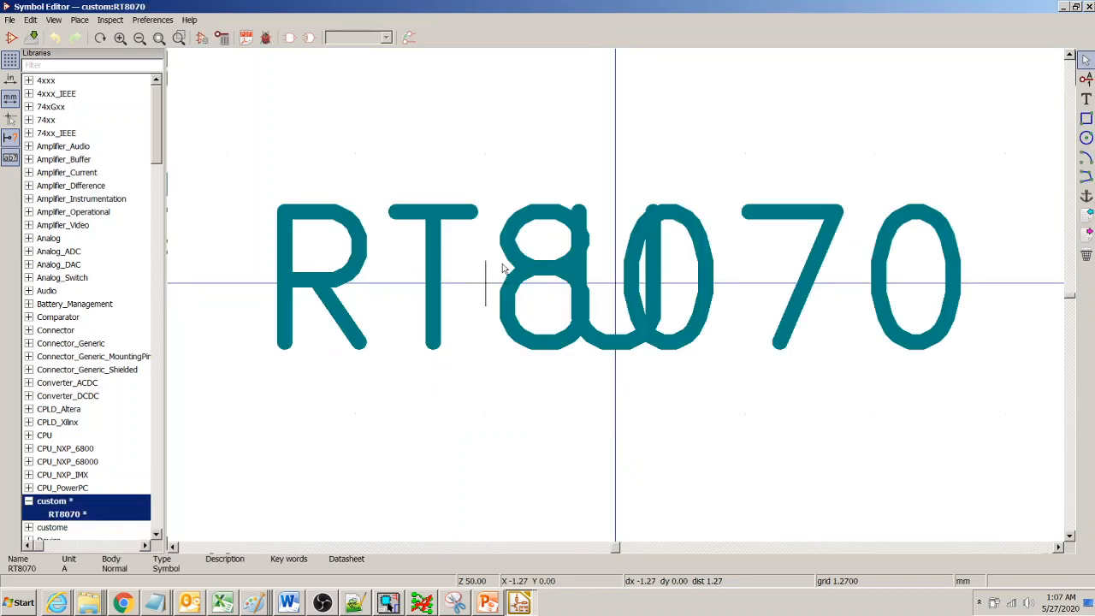
# - Move the RT8070 value text clear of the U reference designator, placing it below and to its right
pyautogui.click(140, 37)
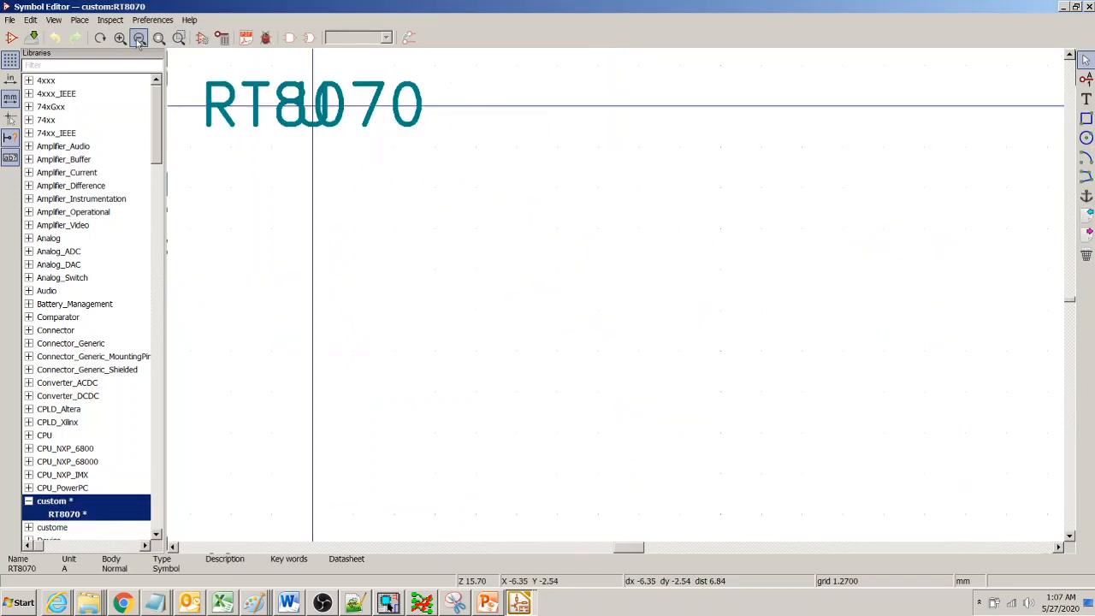
pyautogui.click(261, 121)
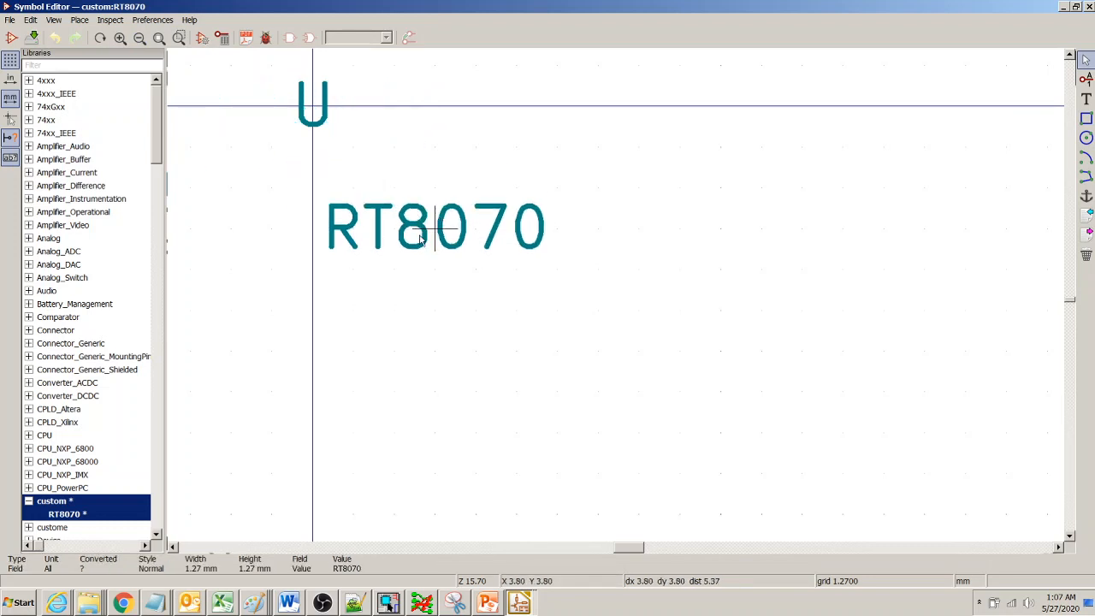
pyautogui.click(453, 273)
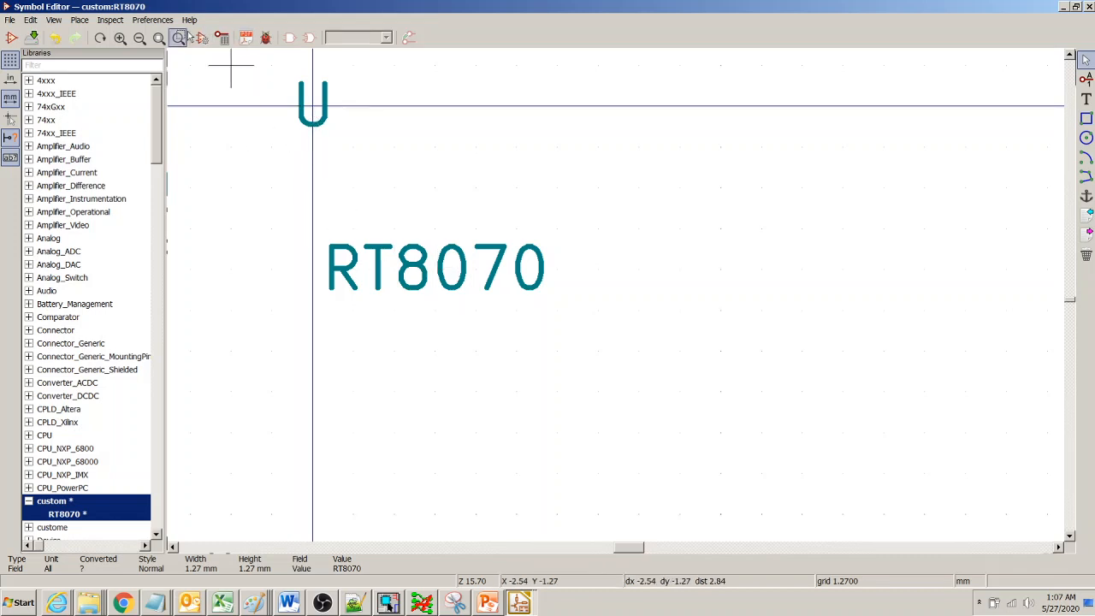
# - Check the datasheet pinout and place input pin 1 named COMP left of the origin, at about X -7.6, Y 3.8 mm
pyautogui.click(159, 38)
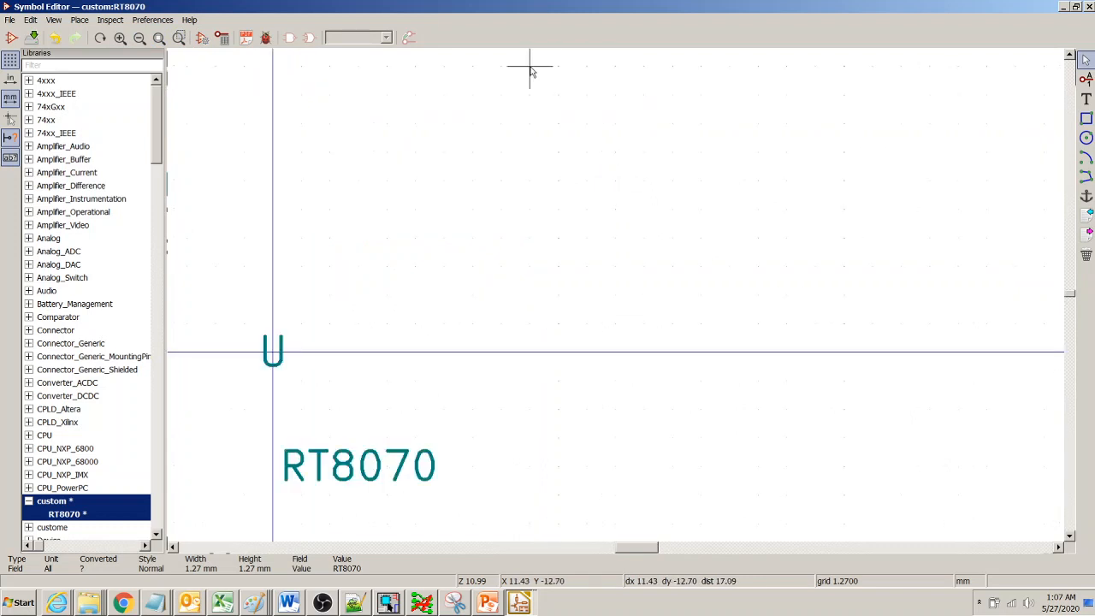
pyautogui.moveTo(645, 548); pyautogui.dragTo(626, 550)
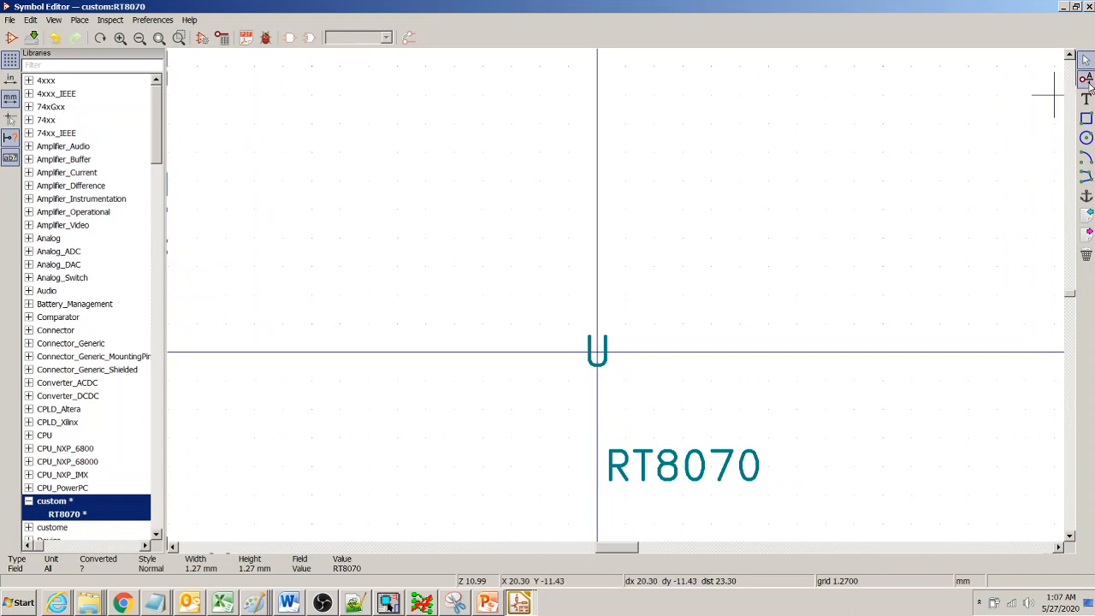
pyautogui.click(1085, 79)
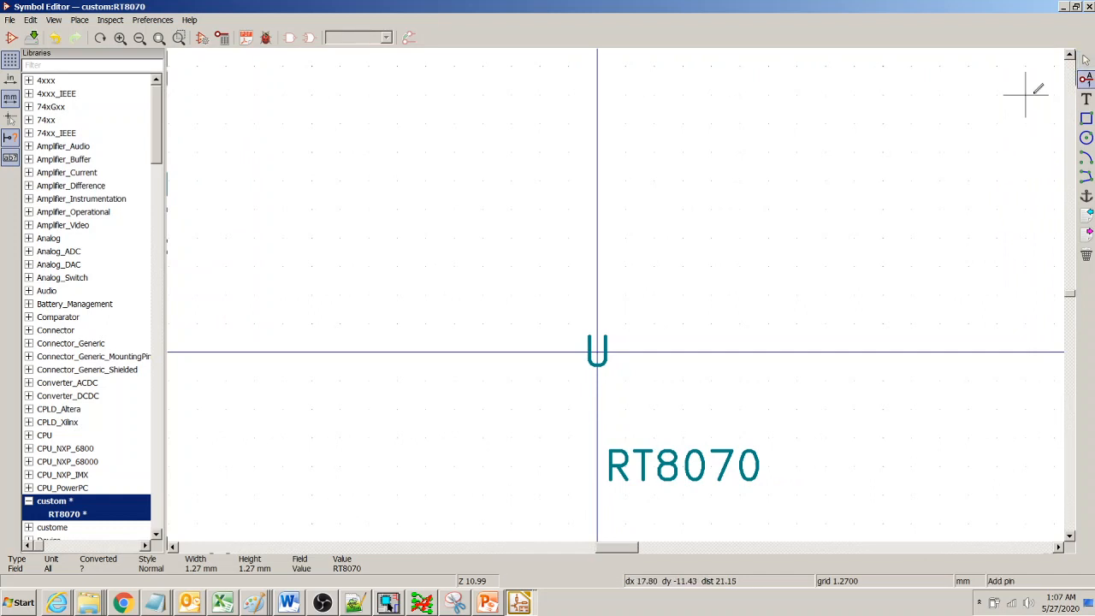
pyautogui.click(454, 294)
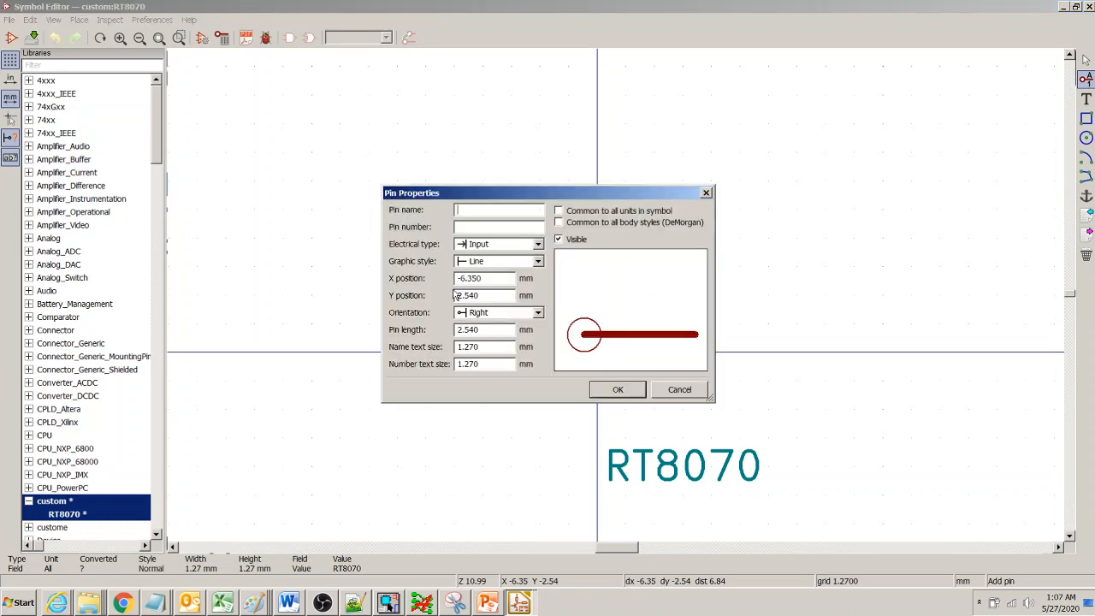
pyautogui.click(122, 603)
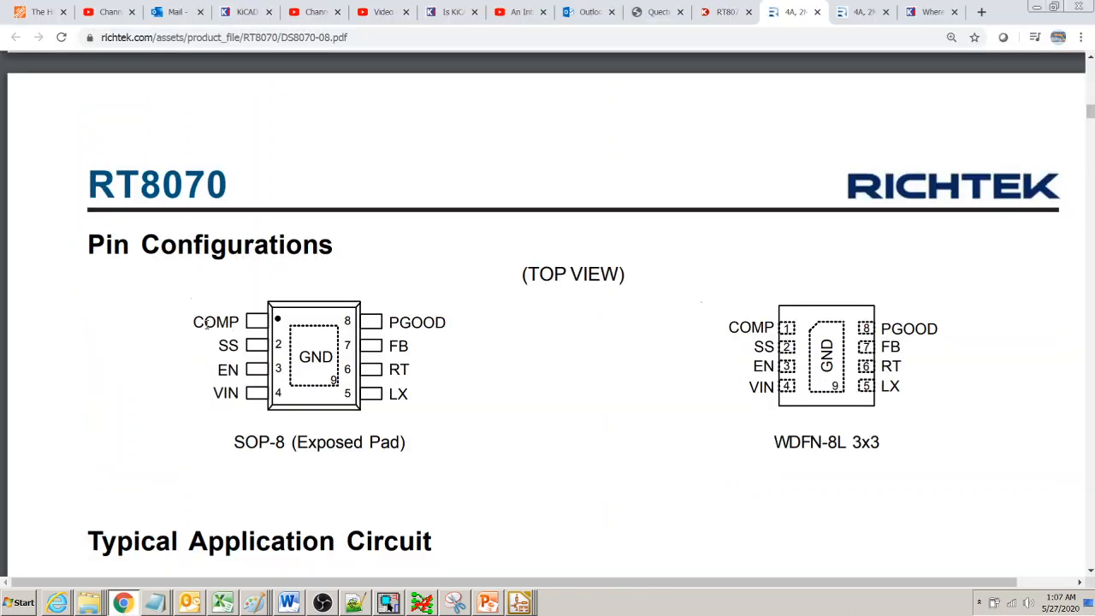
pyautogui.click(1037, 9)
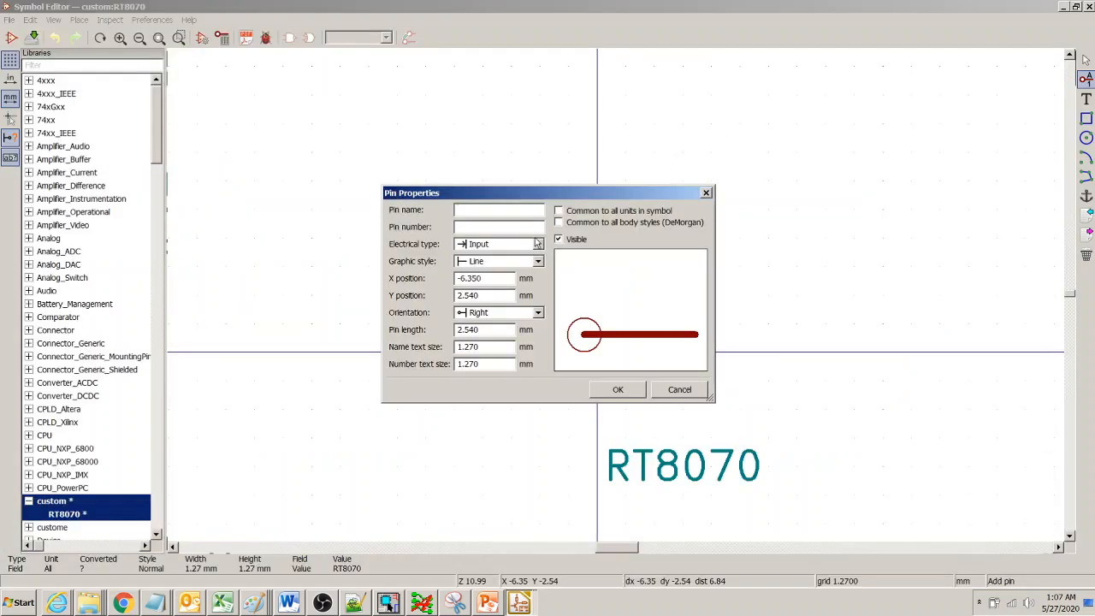
pyautogui.write('COMP')
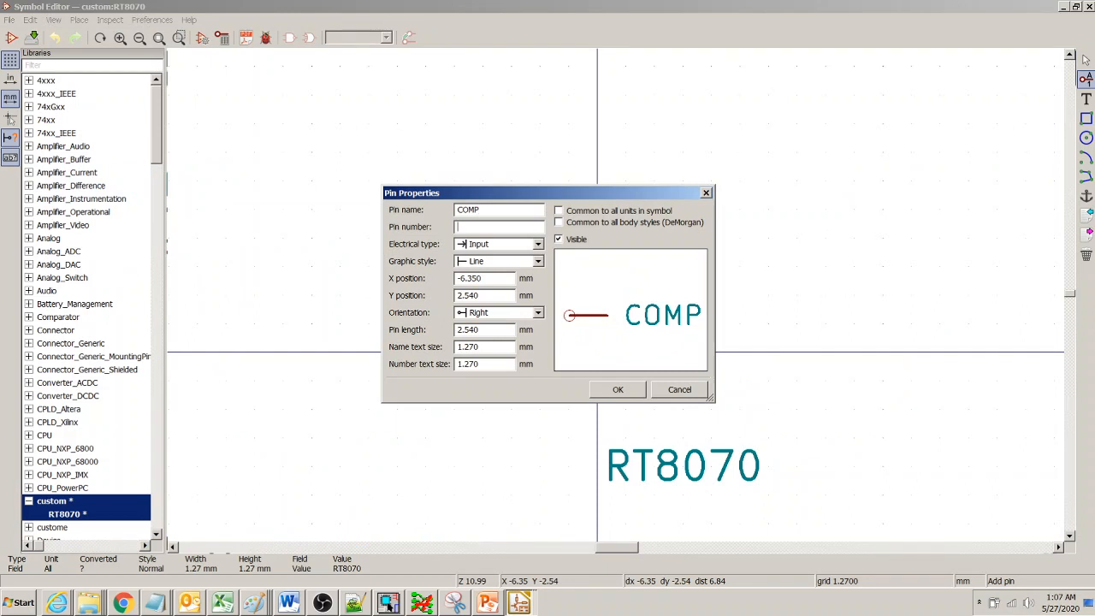
pyautogui.write('1')
pyautogui.press('Return')
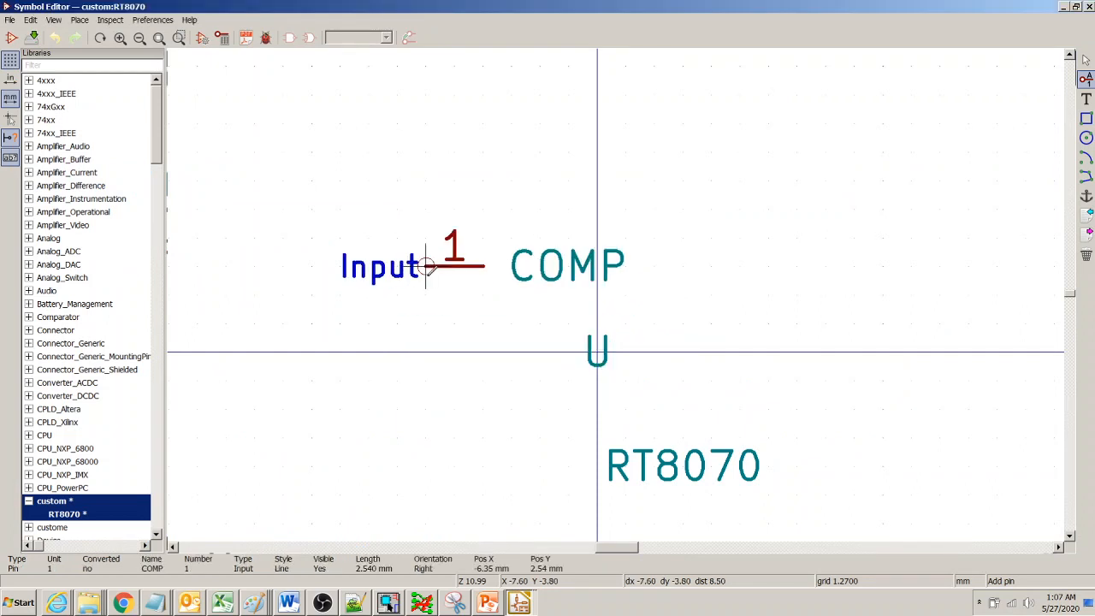
pyautogui.click(425, 266)
# - Place input pin 2 named SS directly below the COMP pin, at X -7.62, Y 1.27 mm
pyautogui.click(425, 323)
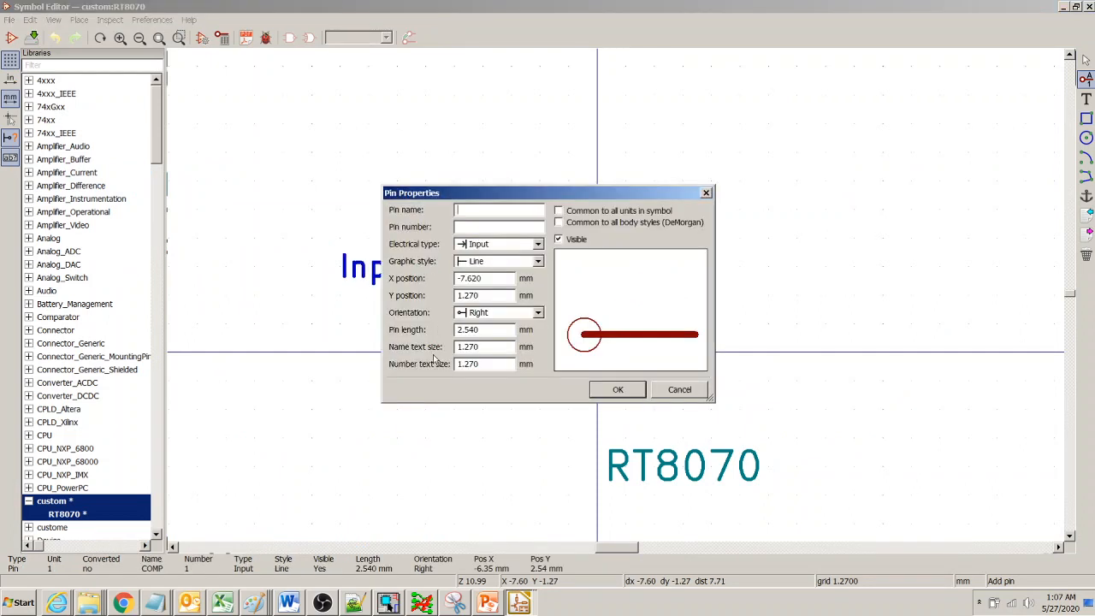
pyautogui.write('SS')
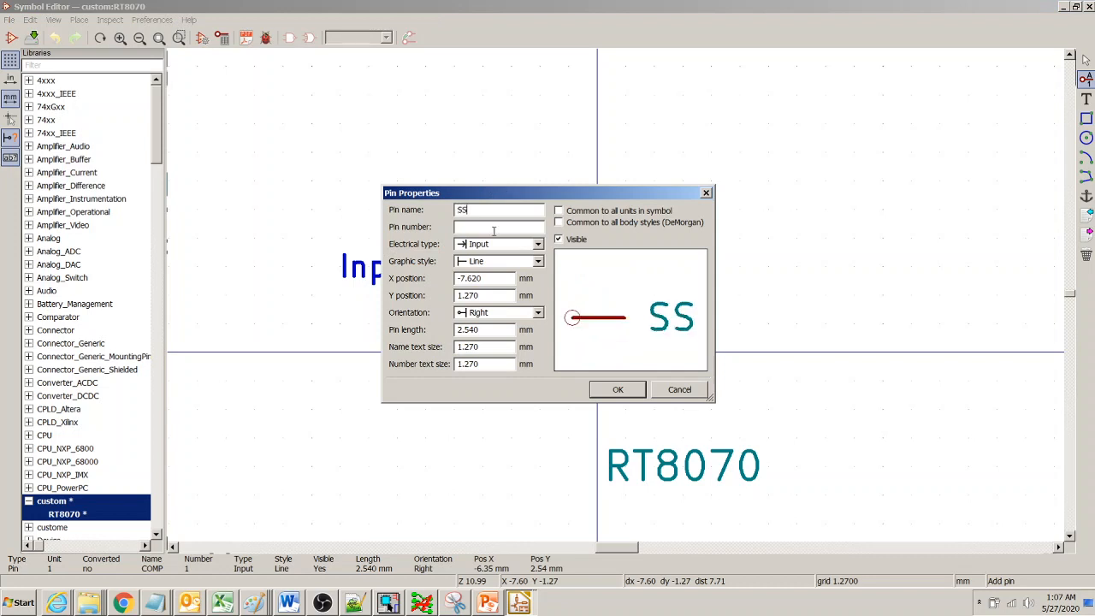
pyautogui.press('Return')
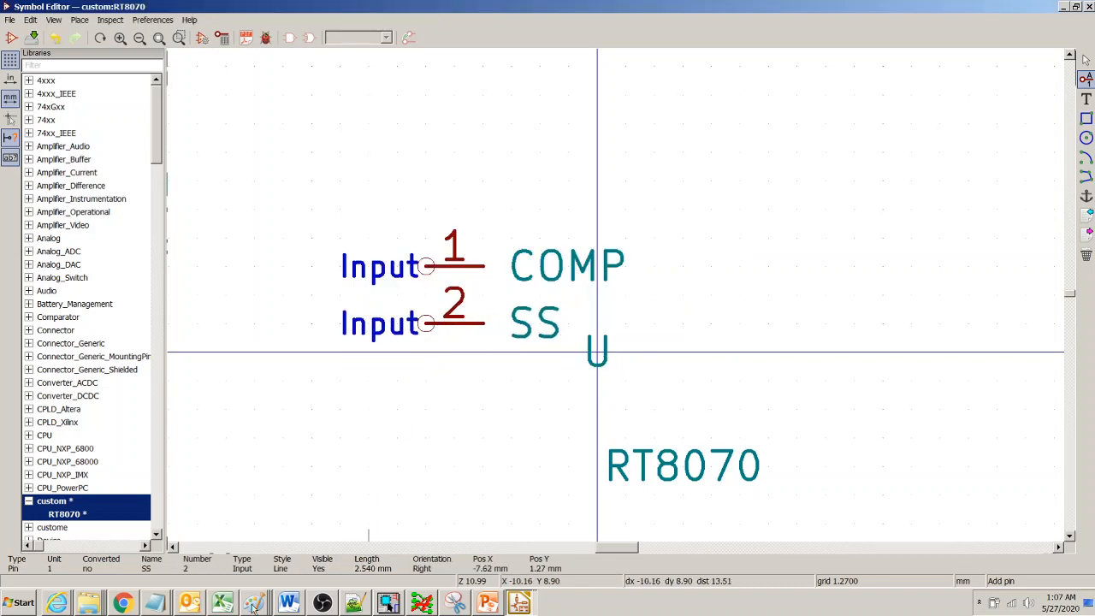
# - Consult the datasheet pinout again and place input pin 3 named EN below SS, at X -7.62, Y -1.27 mm
pyautogui.click(124, 604)
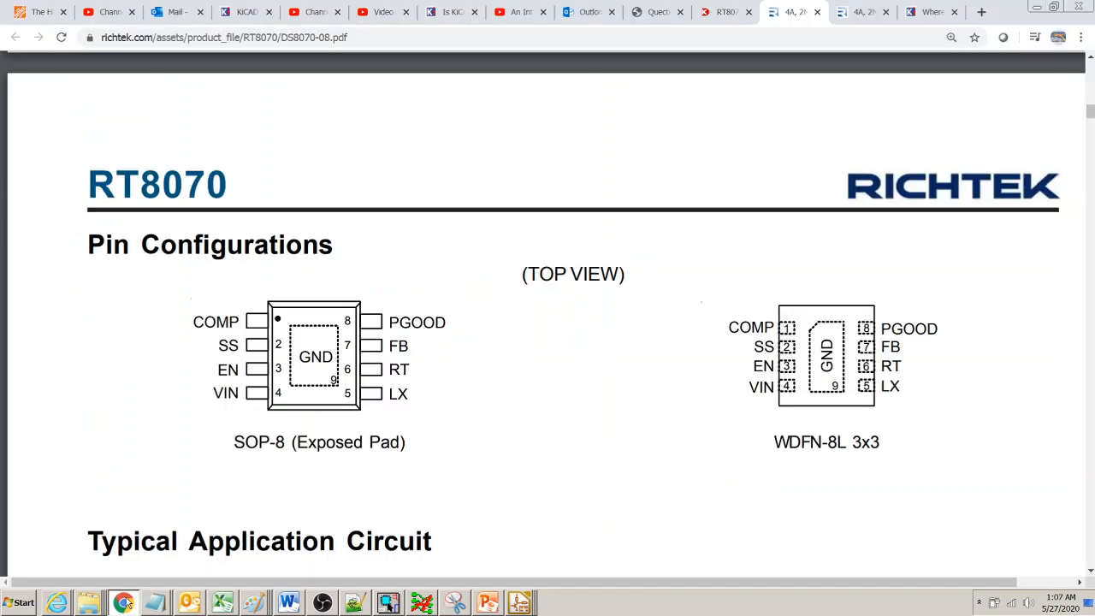
pyautogui.click(123, 604)
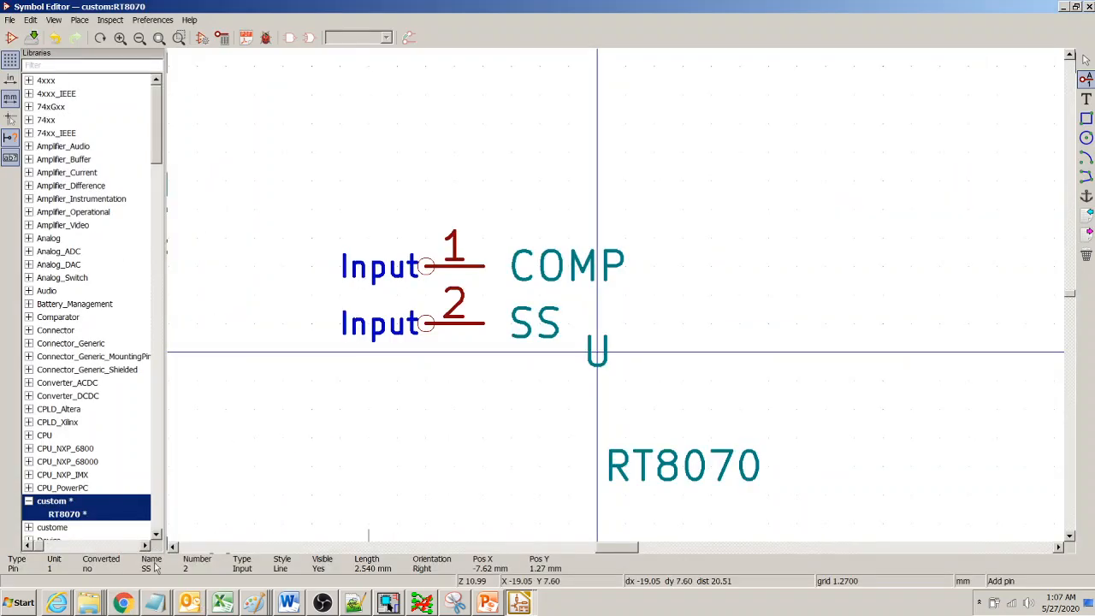
pyautogui.click(460, 398)
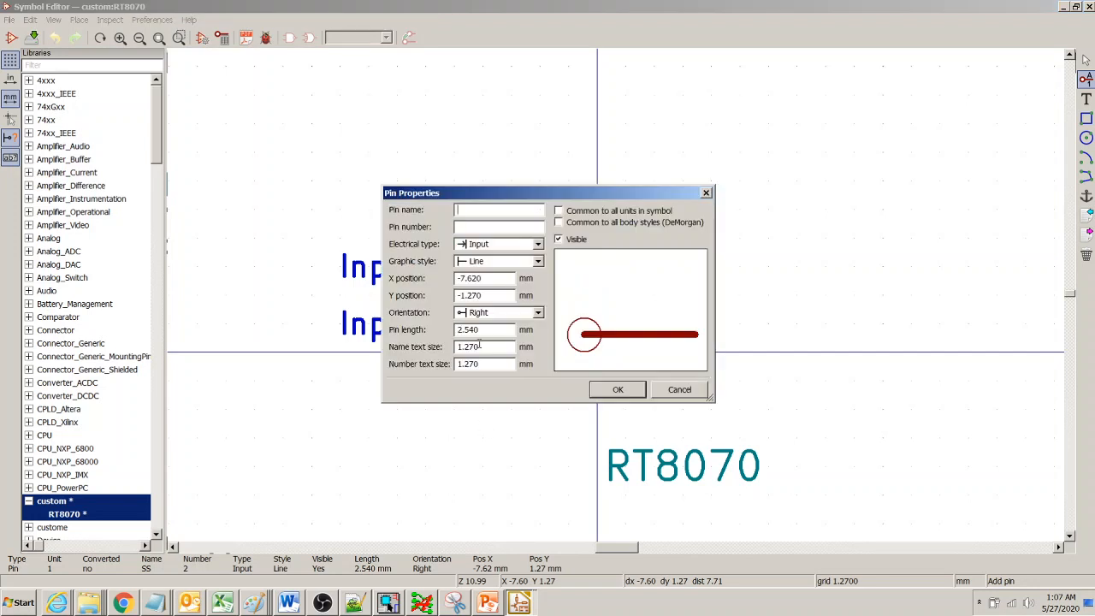
pyautogui.write('EN')
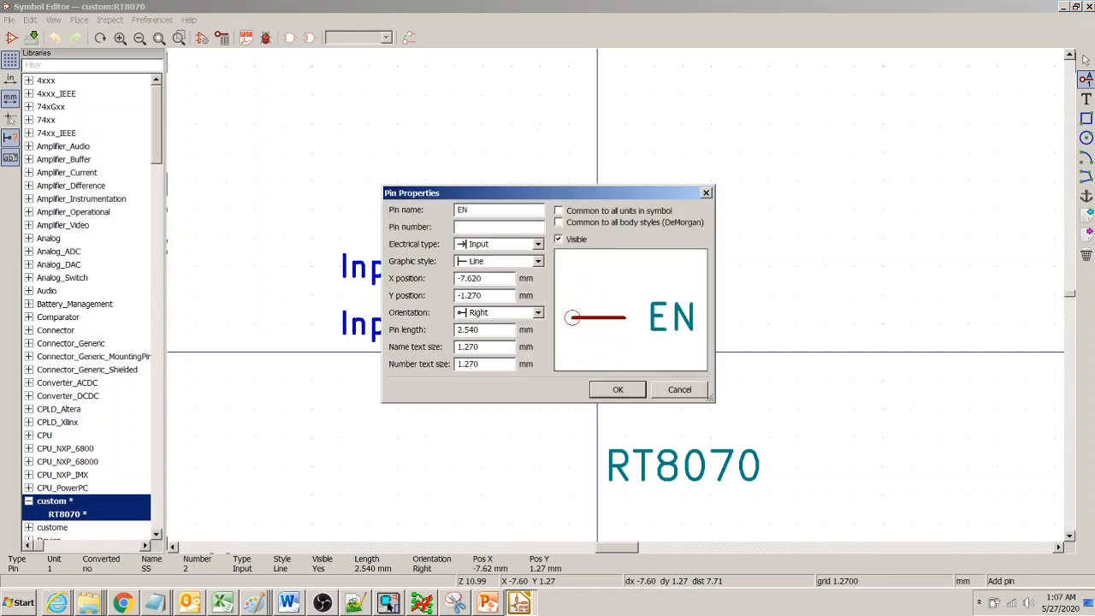
pyautogui.write('3')
pyautogui.press('Return')
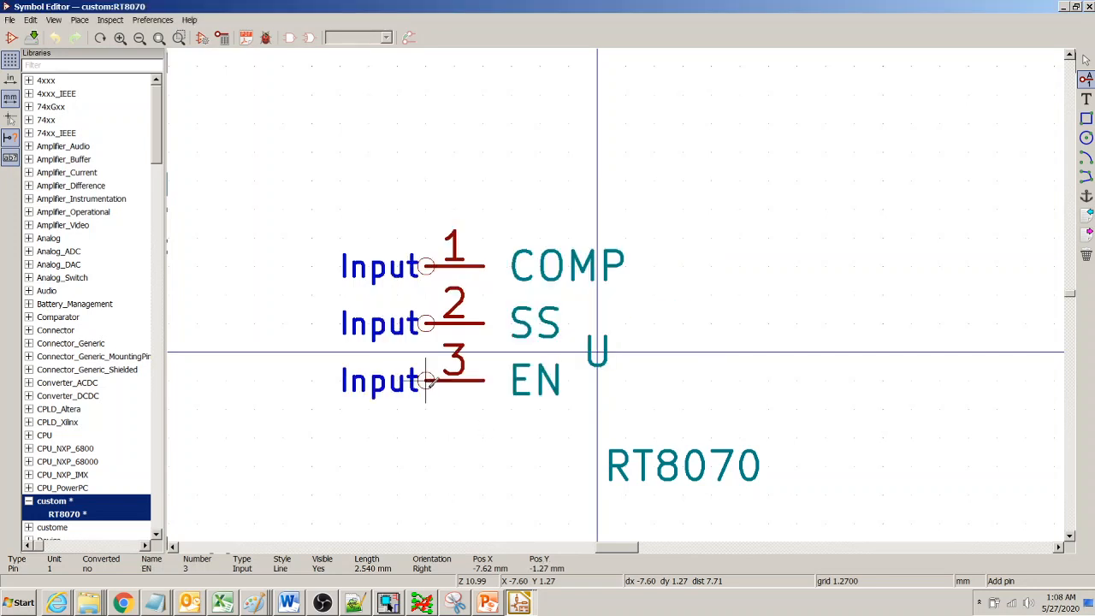
# - Place input pin 4 named VIN below the EN pin, at X -7.62, Y -3.81 mm
pyautogui.click(425, 437)
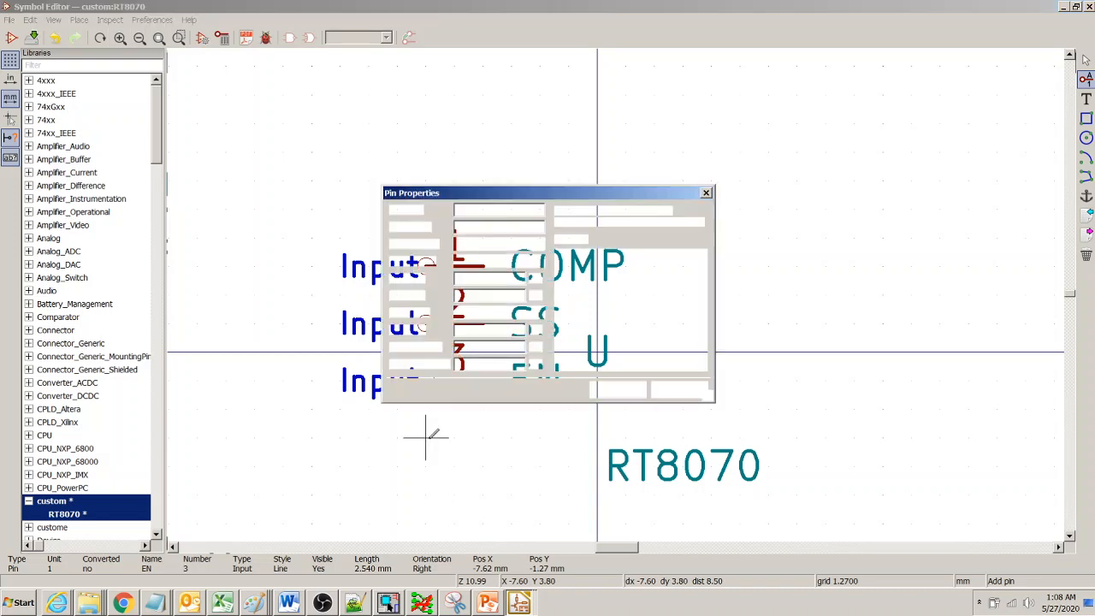
pyautogui.write('VIN')
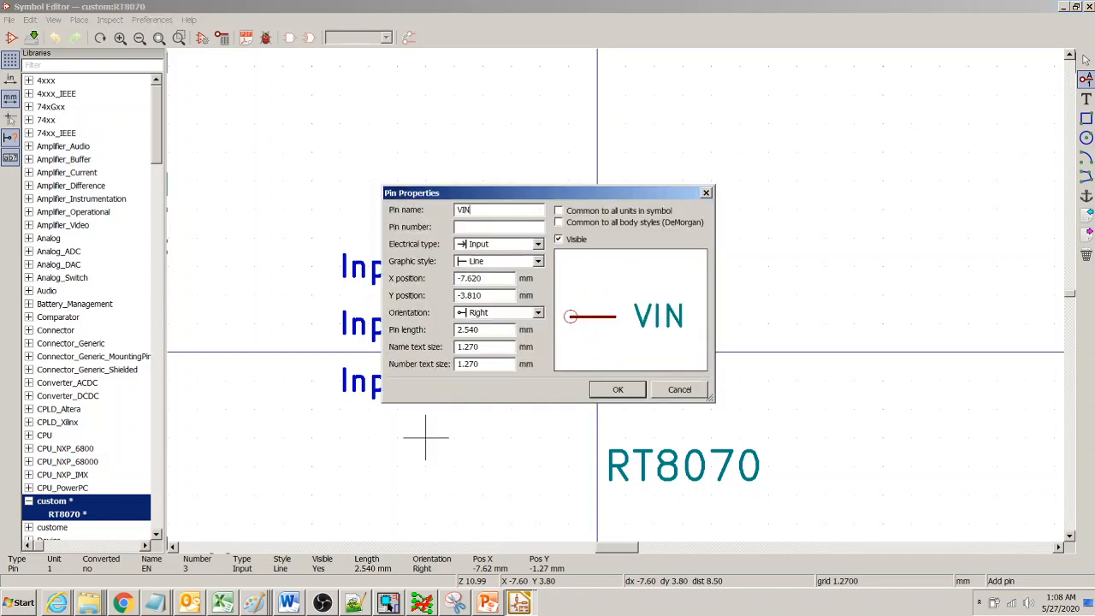
pyautogui.write('4')
pyautogui.press('Return')
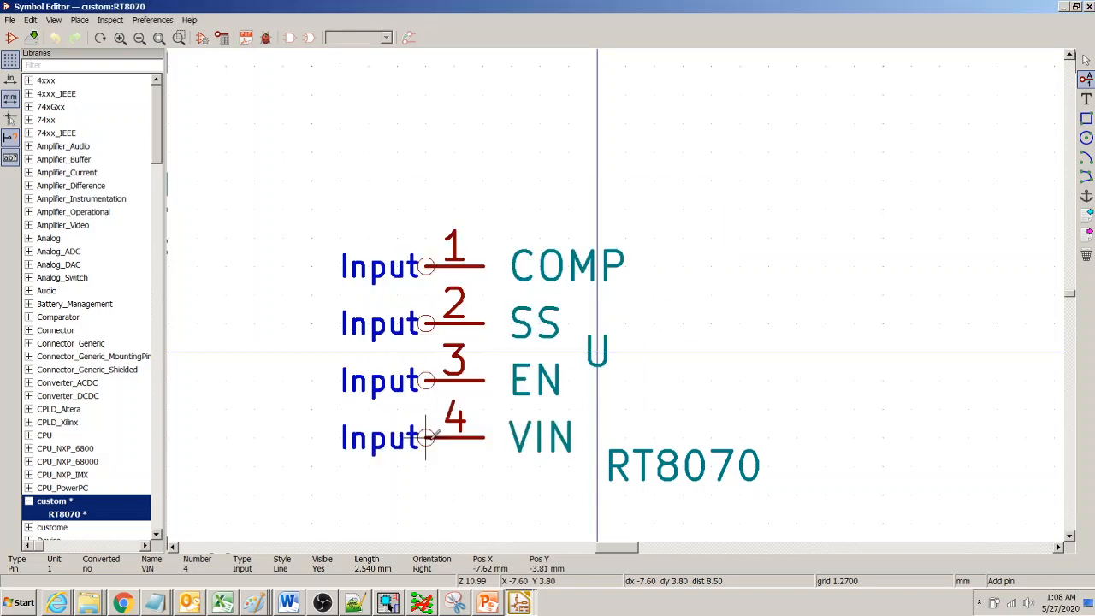
# - Check the datasheet for the opposite-side pins and place input pin 5 named LX level with VIN, at X 8.89, Y -3.81 mm
pyautogui.click(123, 603)
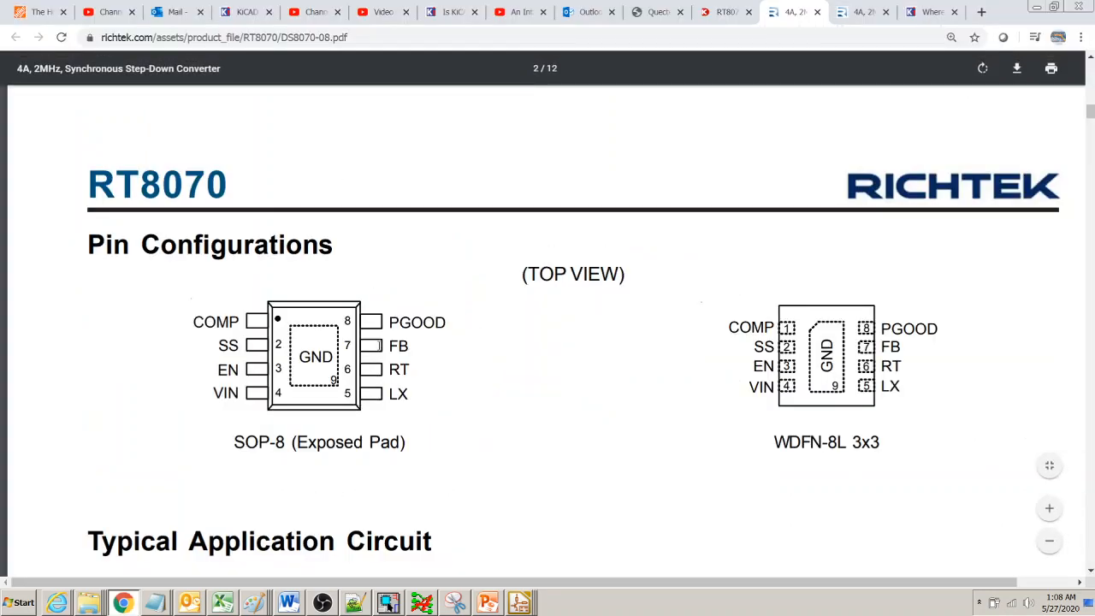
pyautogui.click(519, 603)
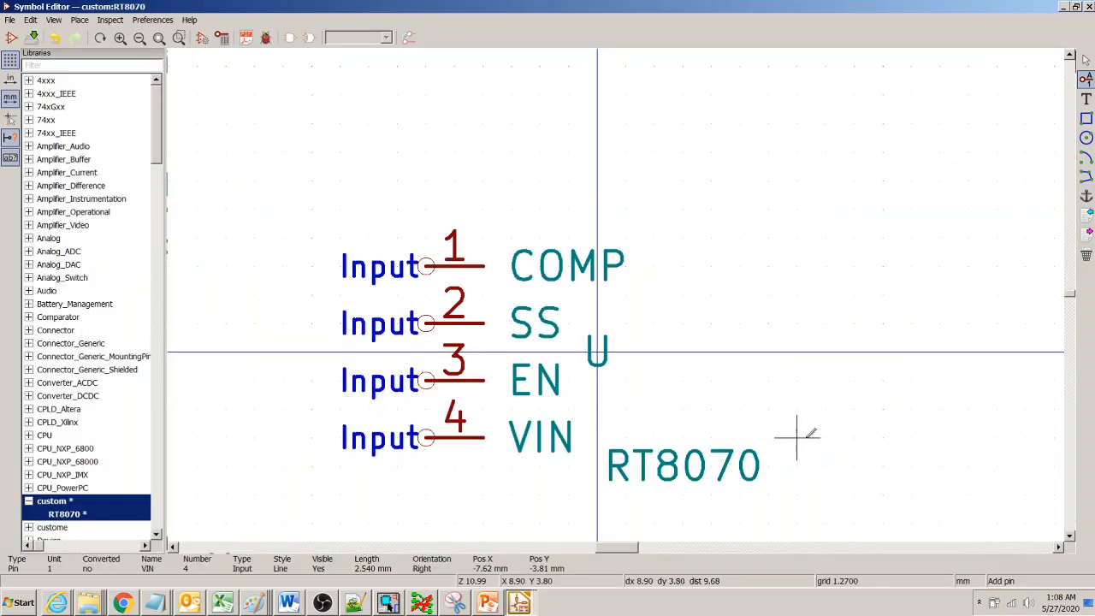
pyautogui.click(796, 438)
pyautogui.write('L')
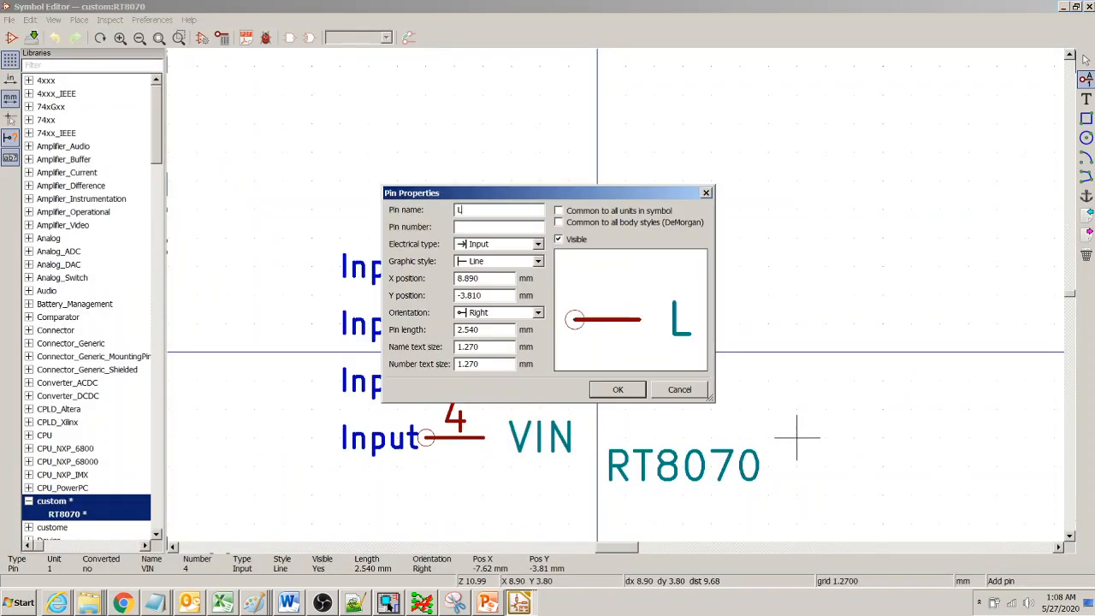
pyautogui.write('X')
pyautogui.write('5')
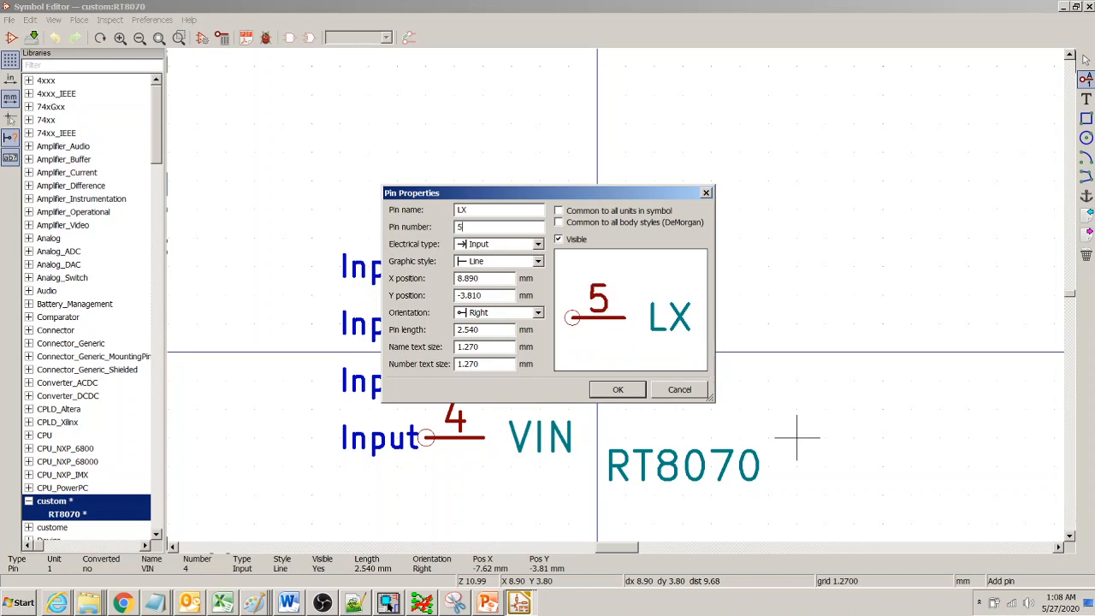
pyautogui.press('Return')
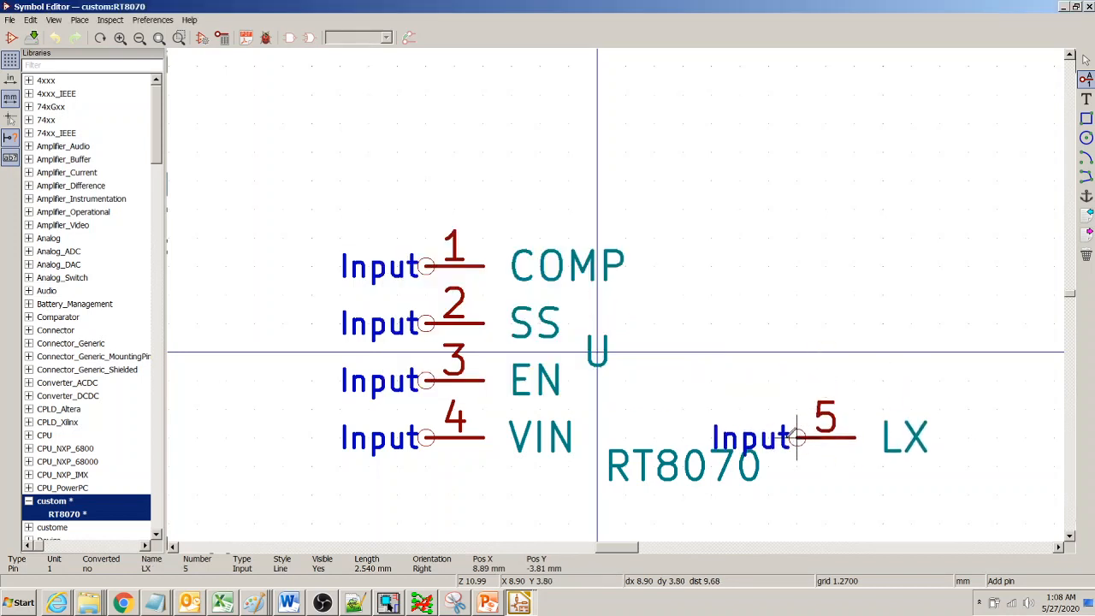
pyautogui.click(796, 438)
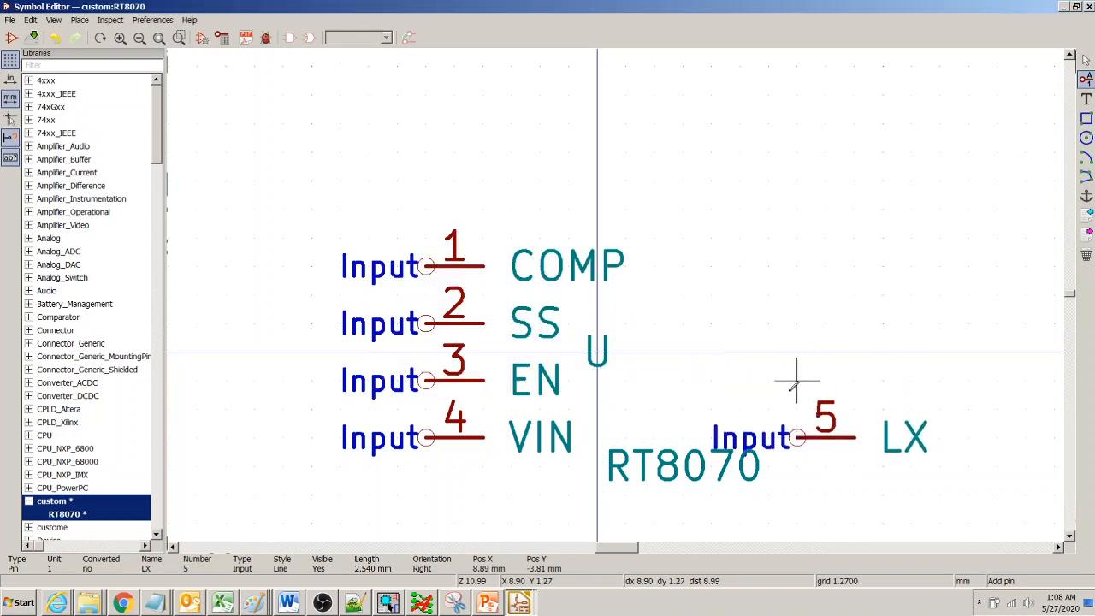
# - Place input pin 6 named RT directly above the LX pin, at X 8.89, Y -1.27 mm
pyautogui.click(794, 384)
pyautogui.write('RT')
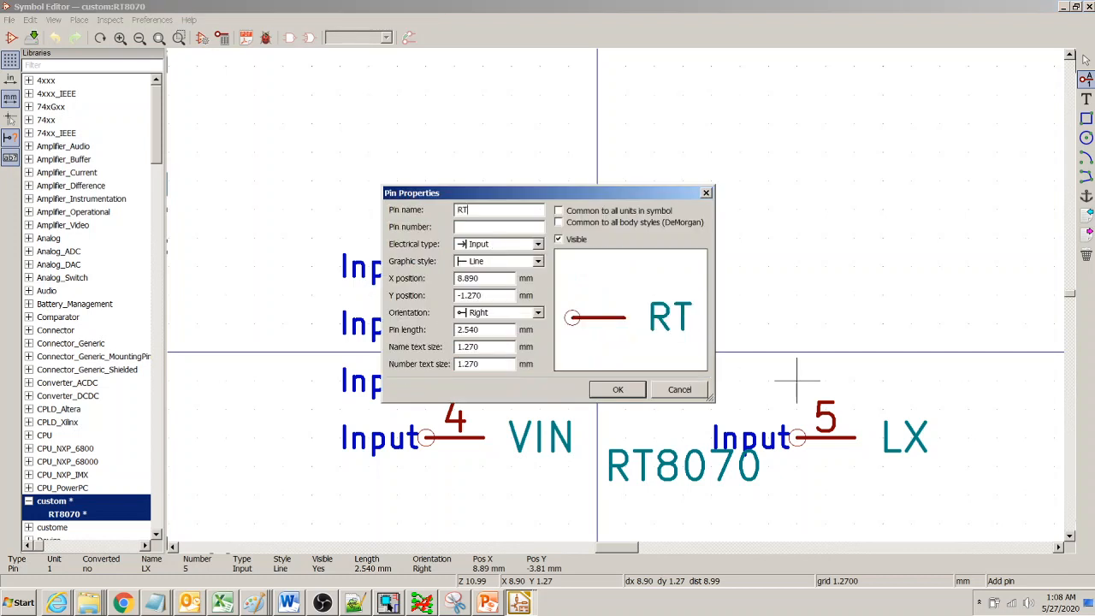
pyautogui.write('6')
pyautogui.press('Return')
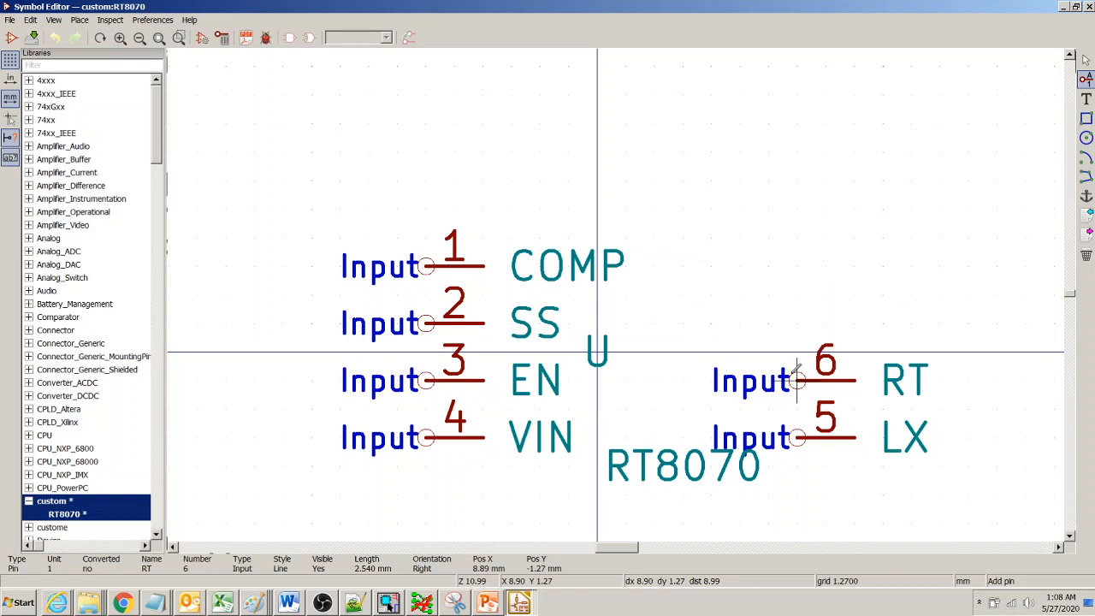
pyautogui.click(797, 380)
# - Place input pin 7 named FB above the RT pin, at X 8.89, Y 1.27 mm
pyautogui.click(795, 310)
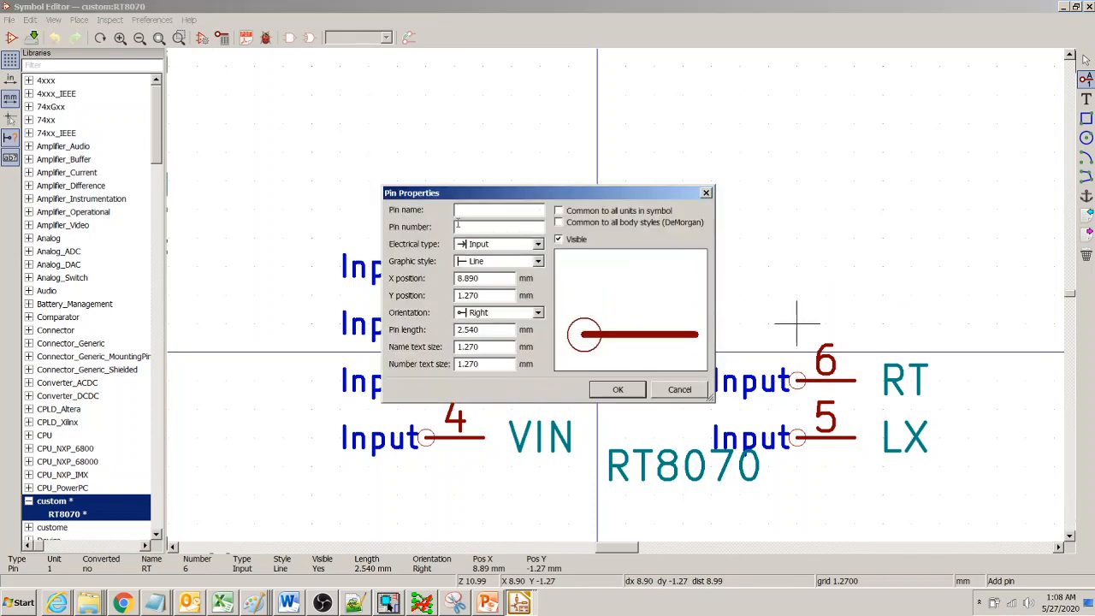
pyautogui.write('FB7')
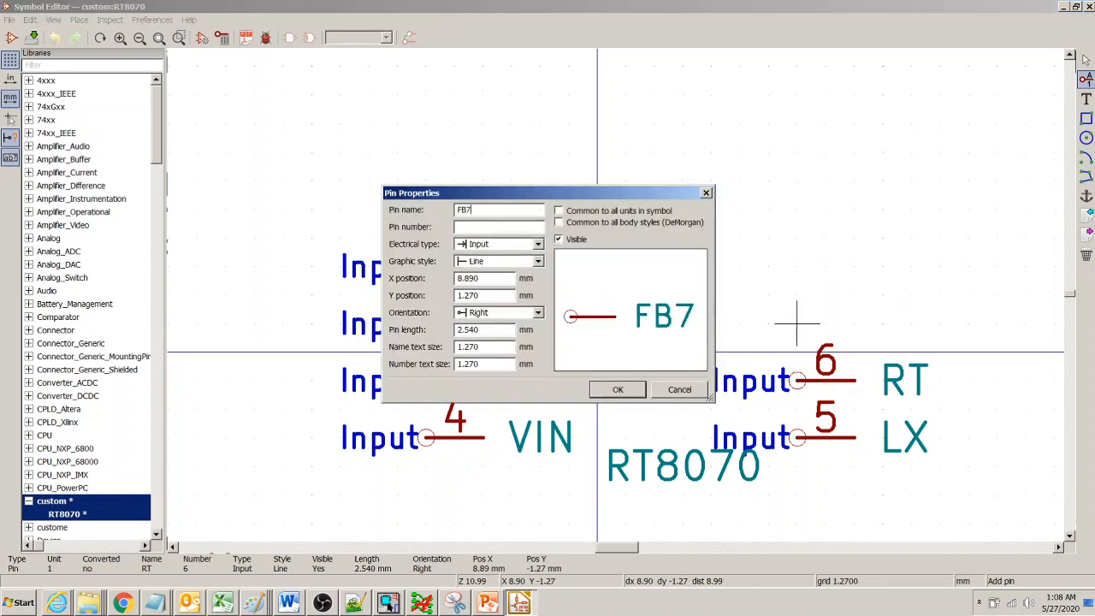
pyautogui.press('BackSpace')
pyautogui.write('7')
pyautogui.press('Return')
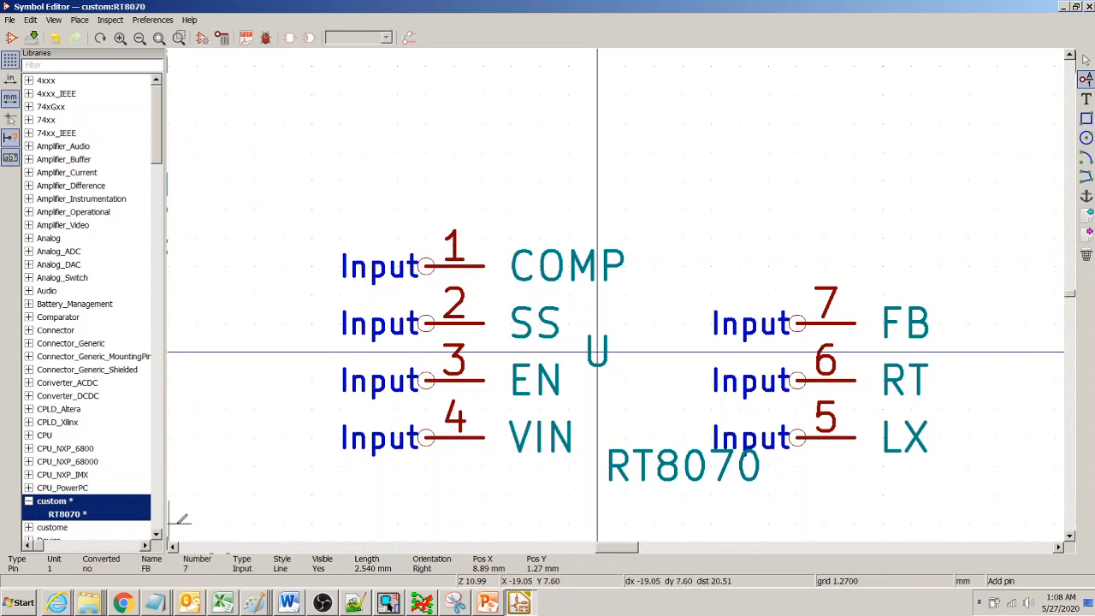
# - Recheck the datasheet and place input pin 8 above FB at X 8.89, Y 3.81 mm, naming it ~PGOOD for an overbar
pyautogui.click(124, 603)
pyautogui.click(123, 603)
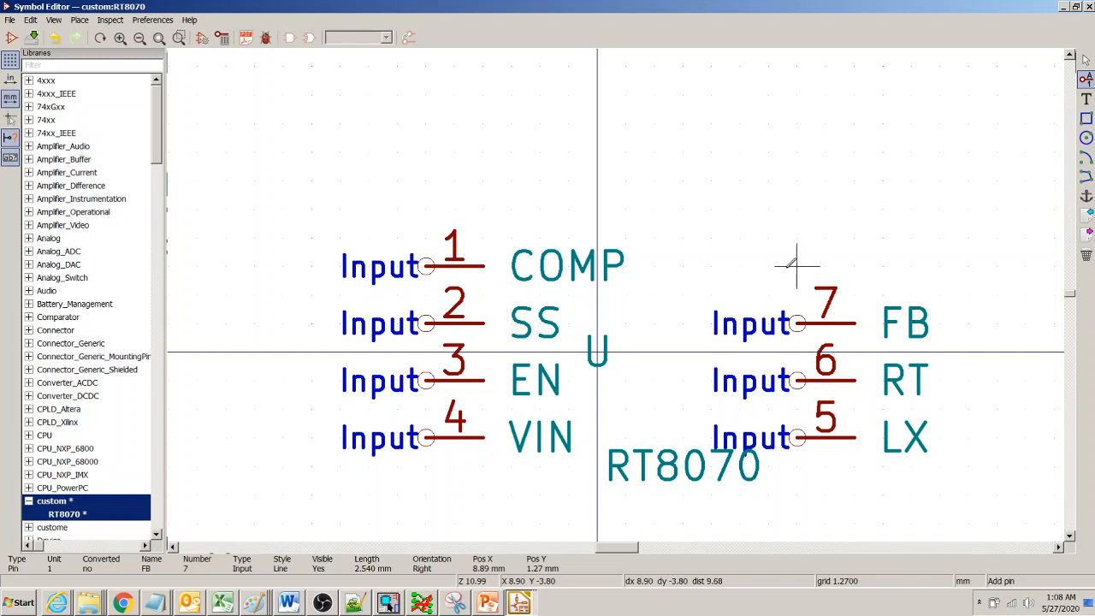
pyautogui.click(797, 265)
pyautogui.write('PGOOD')
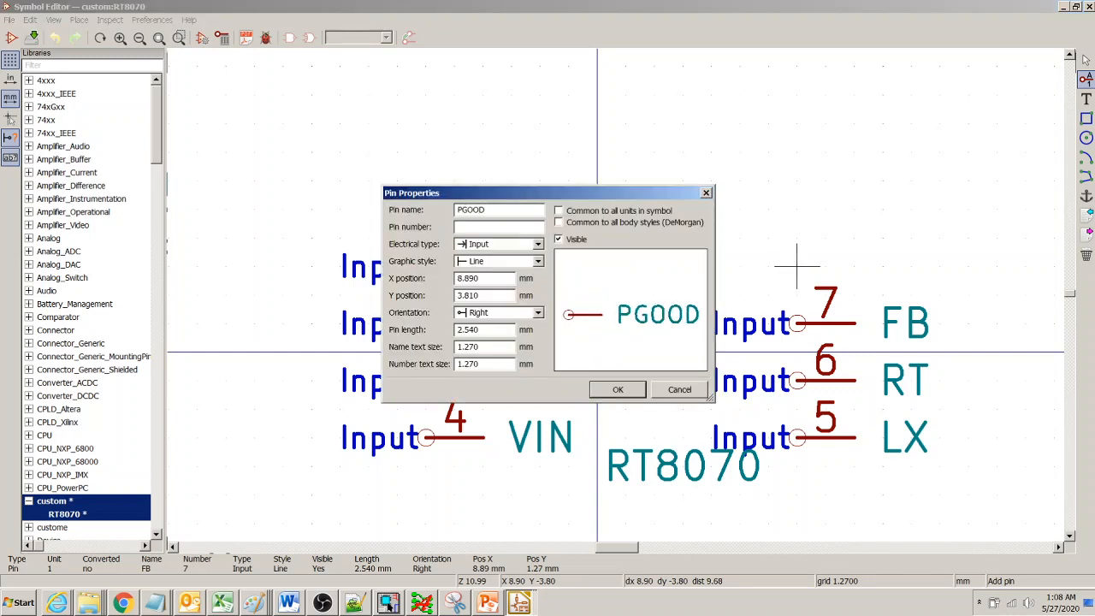
pyautogui.write('8')
pyautogui.click(458, 210)
pyautogui.write('~')
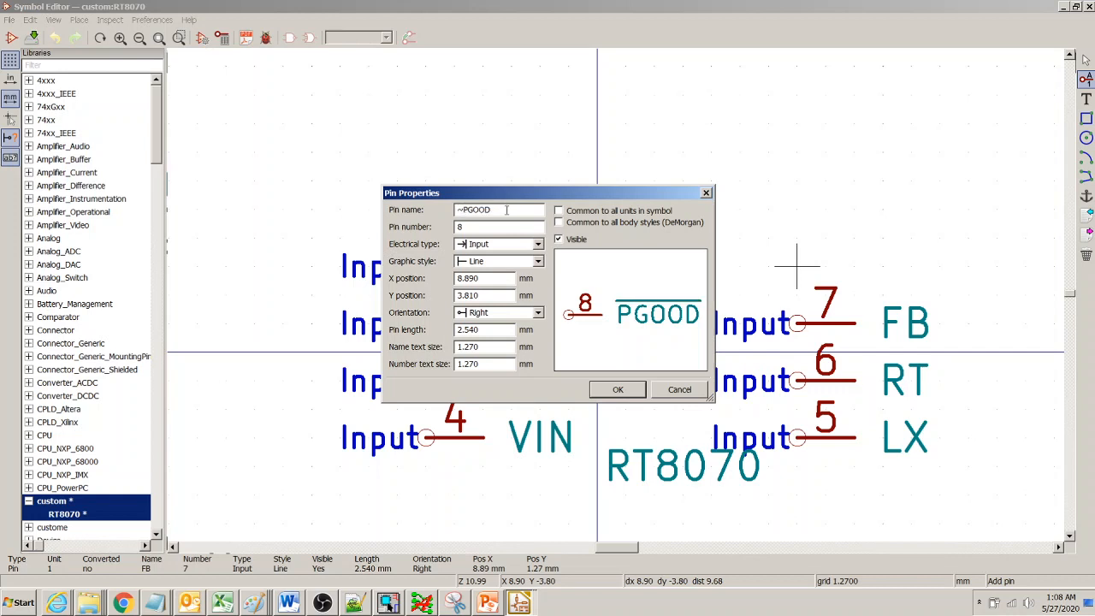
pyautogui.click(617, 389)
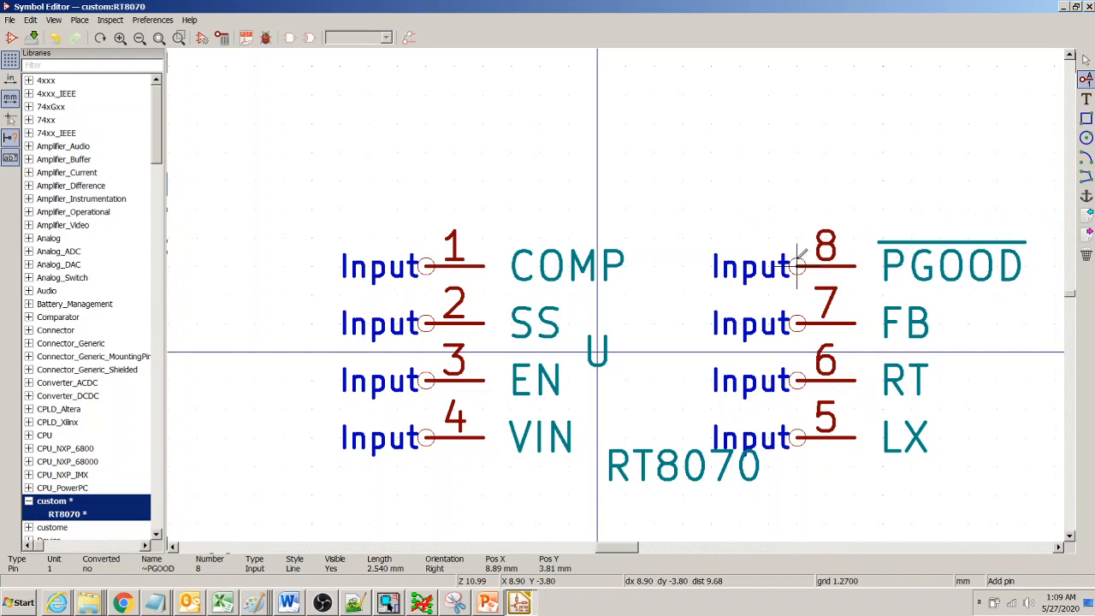
pyautogui.click(796, 266)
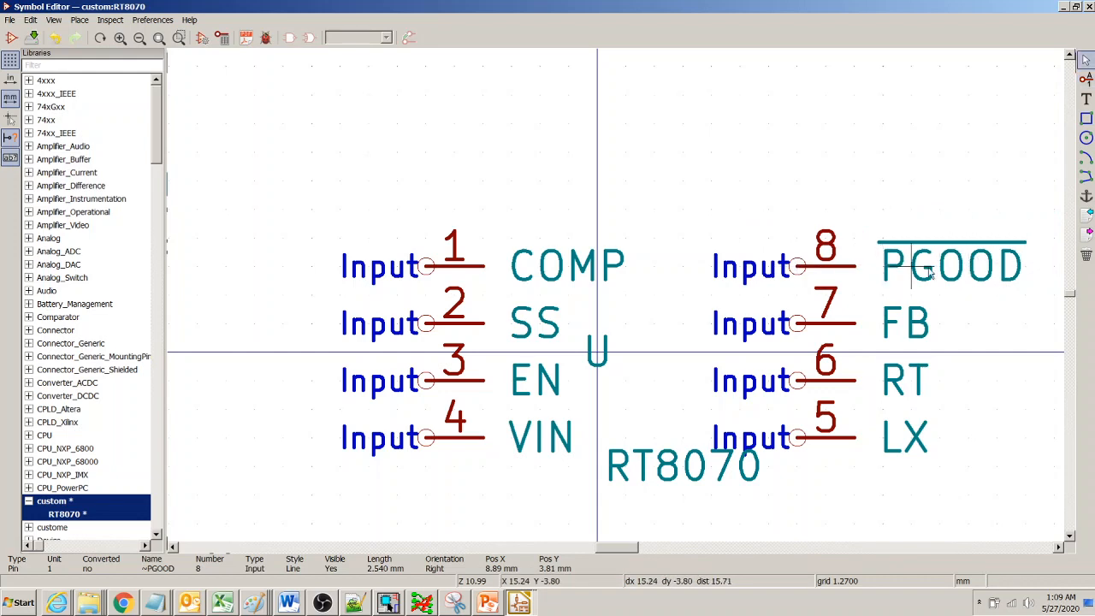
# - Rename pin 8 to PGOOD, removing the overbar from its name
pyautogui.doubleClick(801, 269)
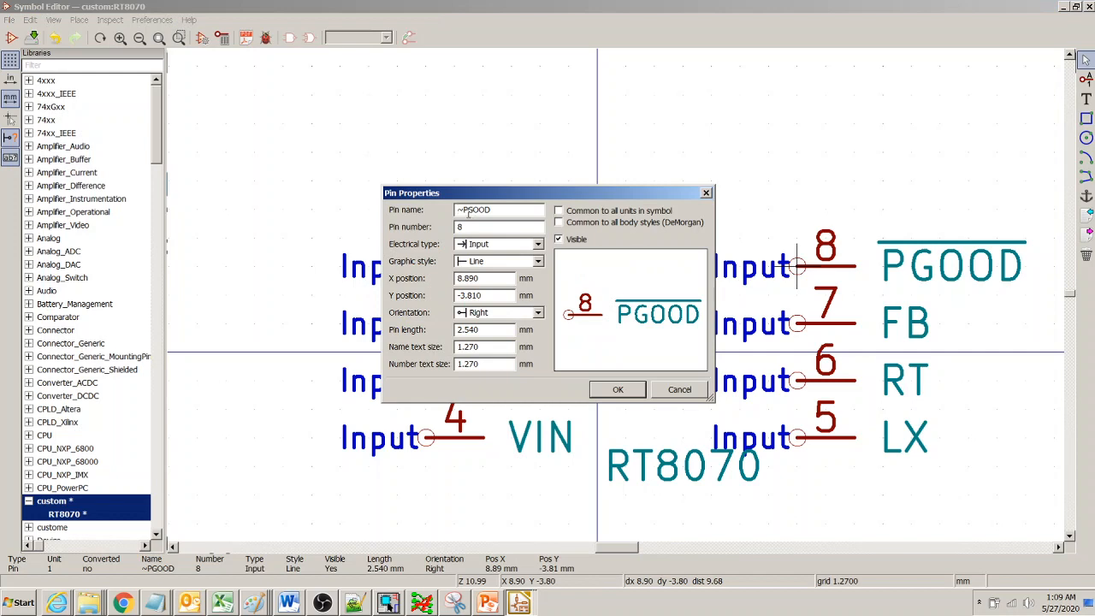
pyautogui.press('BackSpace')
pyautogui.press('Return')
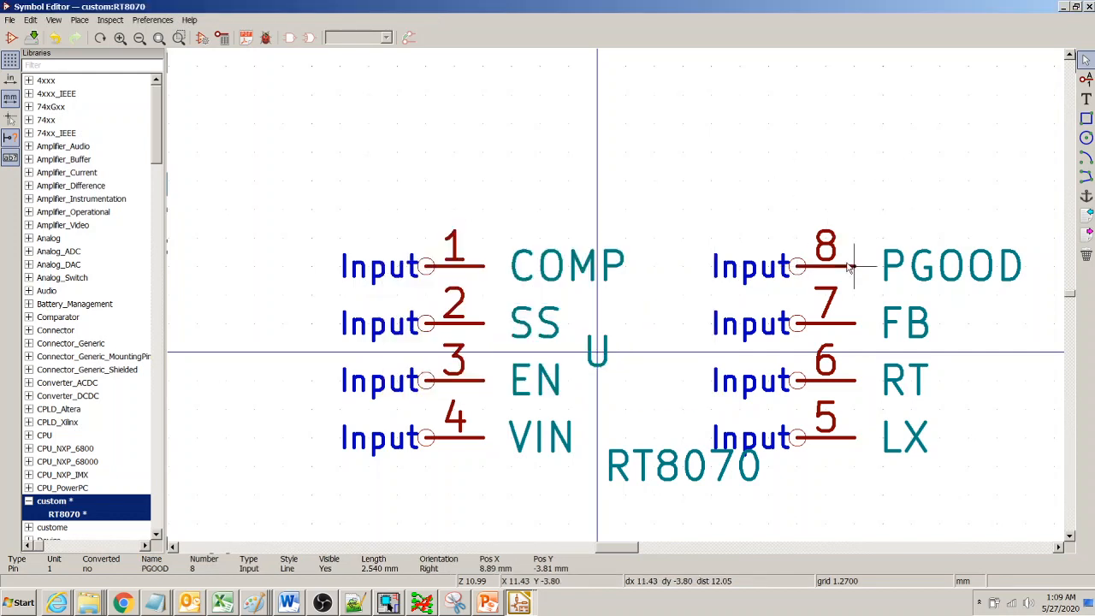
# - Rotate pins 8, 7, 6 and 5 by 180° so their names face inward toward pins 1 to 4
pyautogui.press('r')
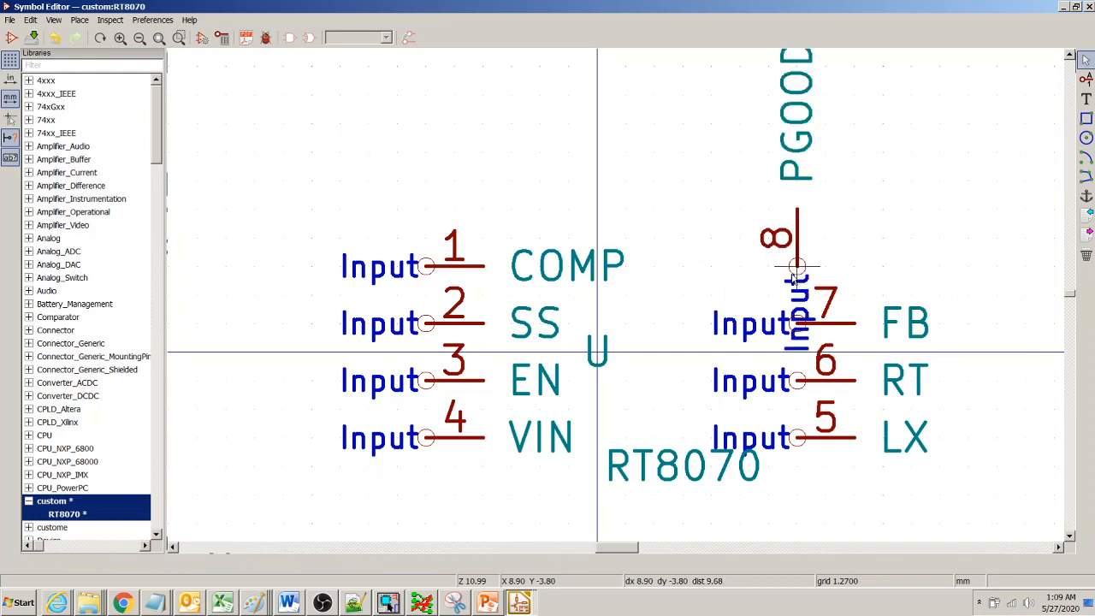
pyautogui.press('r')
pyautogui.press('r')
pyautogui.press('r')
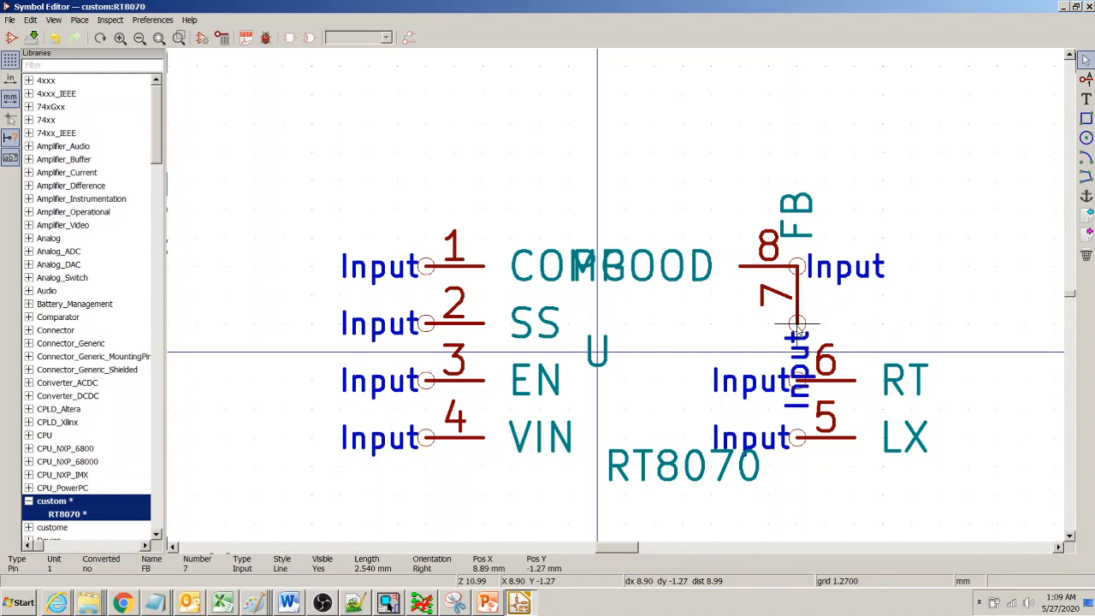
pyautogui.press('r')
pyautogui.press('r')
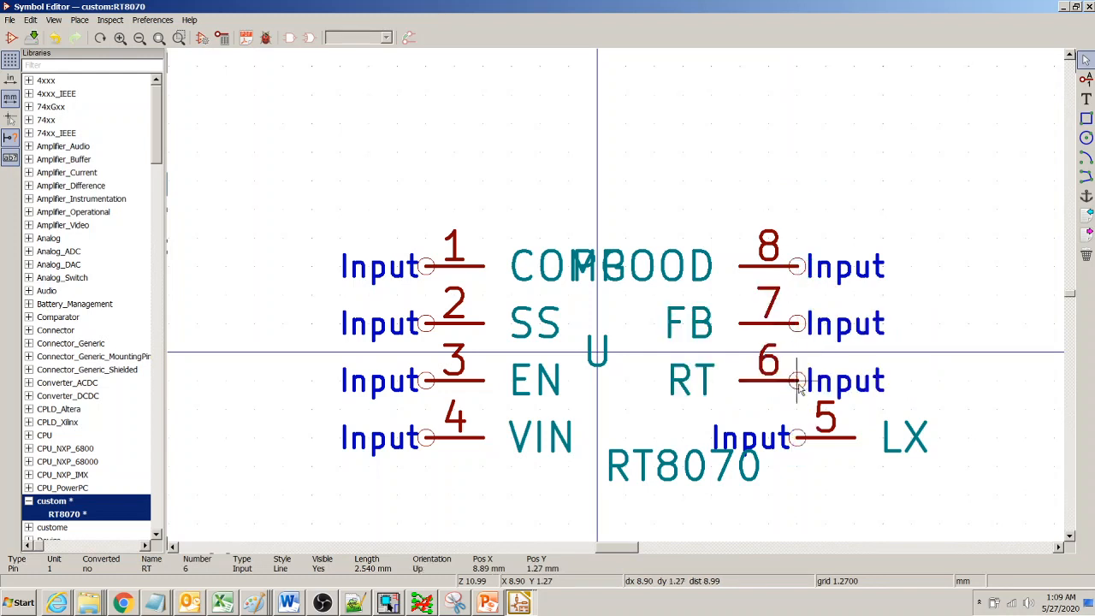
pyautogui.press('r')
pyautogui.press('r')
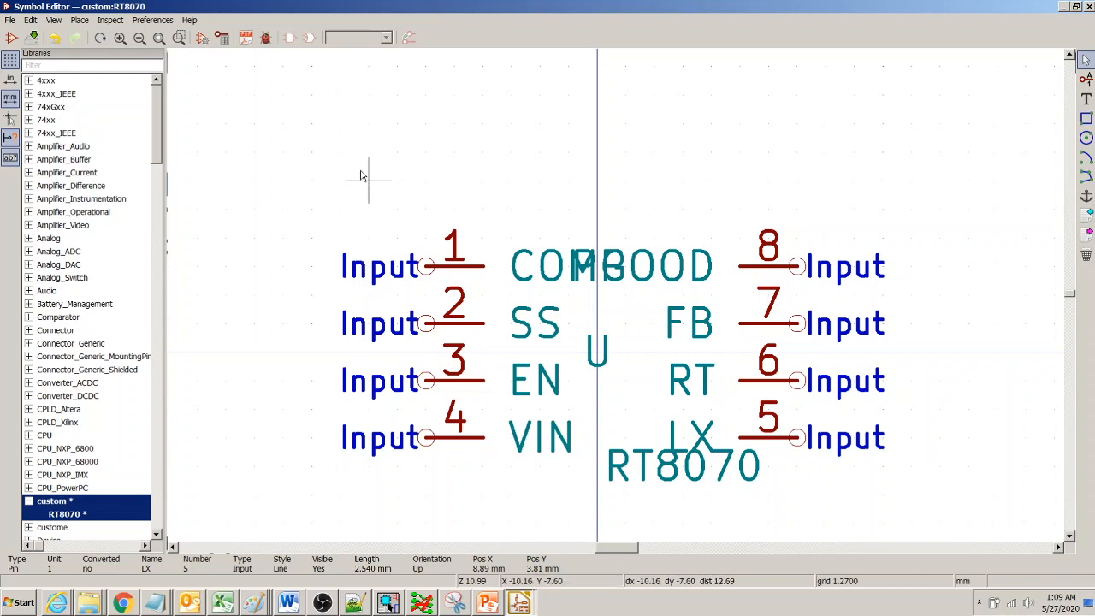
# - Move the reference field U from the symbol origin to just above pin 1
pyautogui.click(606, 368)
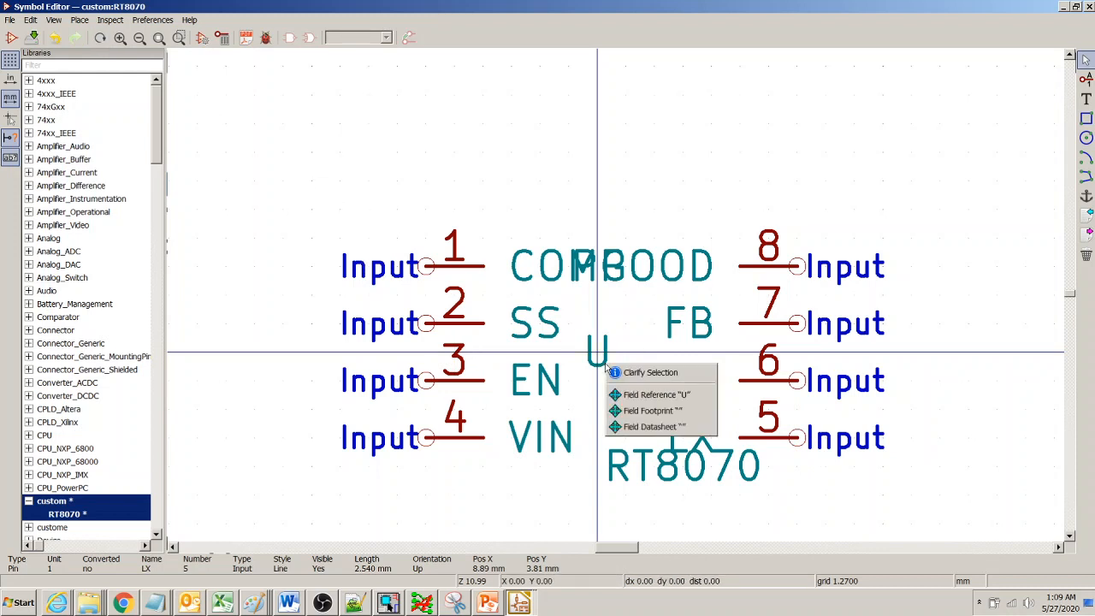
pyautogui.click(628, 394)
pyautogui.press('m')
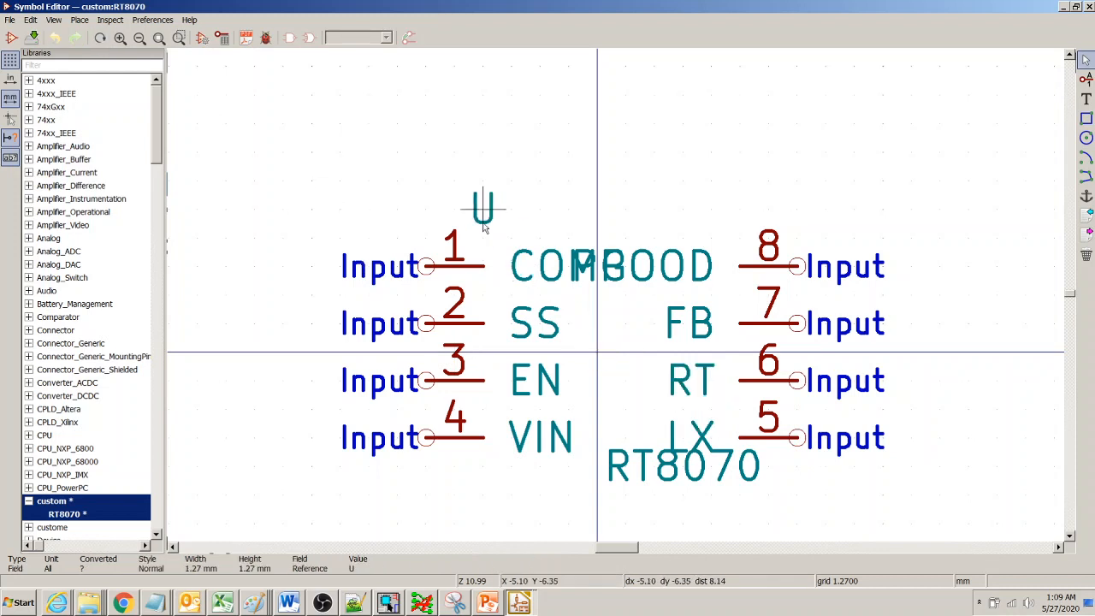
pyautogui.click(455, 184)
# - Shift pins 5 to 8 about 6.35 mm away from pins 1 to 4 and move the RT8070 value to X 8.90, Y 7.60 mm
pyautogui.moveTo(916, 501); pyautogui.dragTo(772, 216)
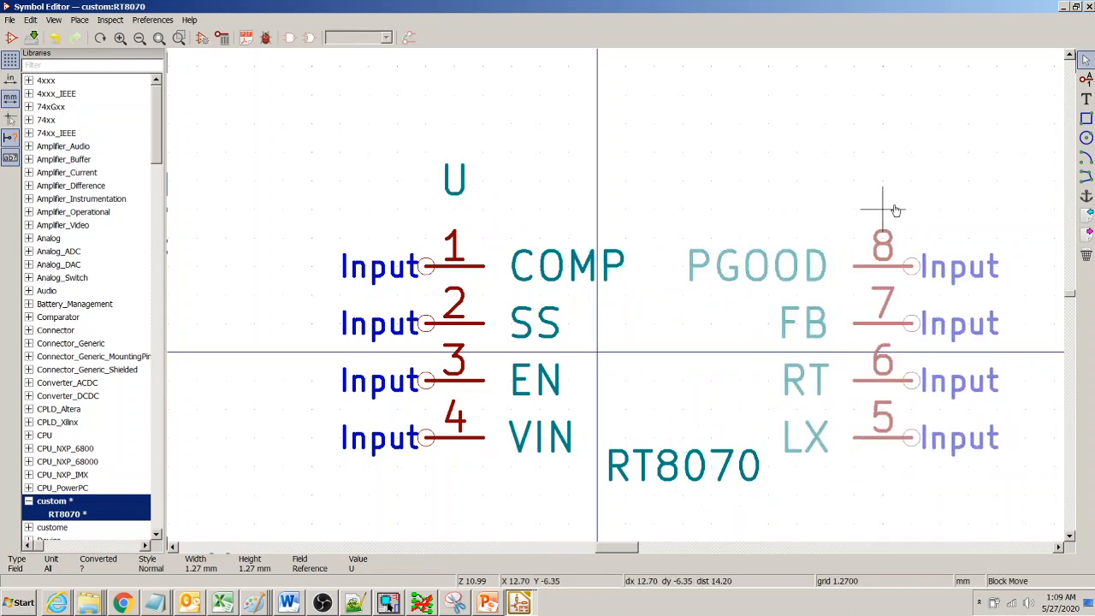
pyautogui.click(914, 203)
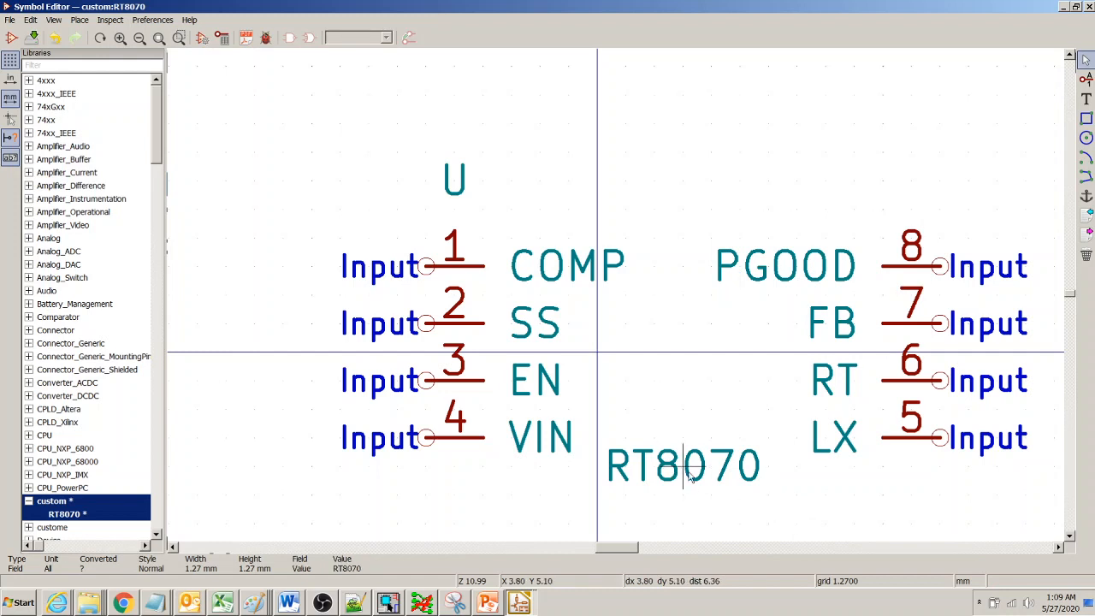
pyautogui.moveTo(688, 473); pyautogui.dragTo(797, 524)
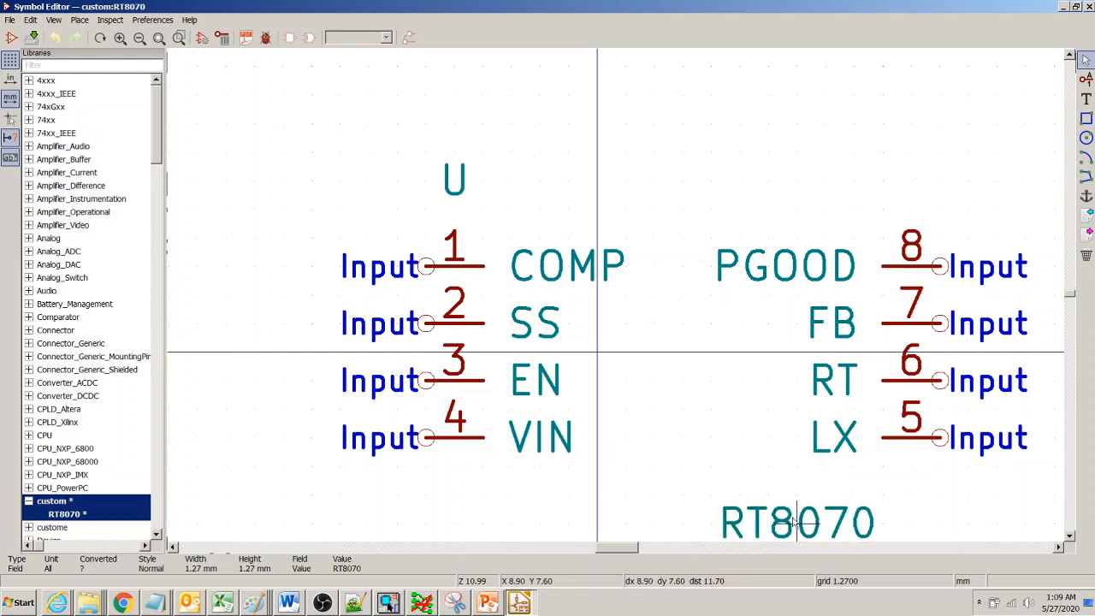
pyautogui.click(797, 524)
pyautogui.click(1070, 536)
pyautogui.click(1070, 536)
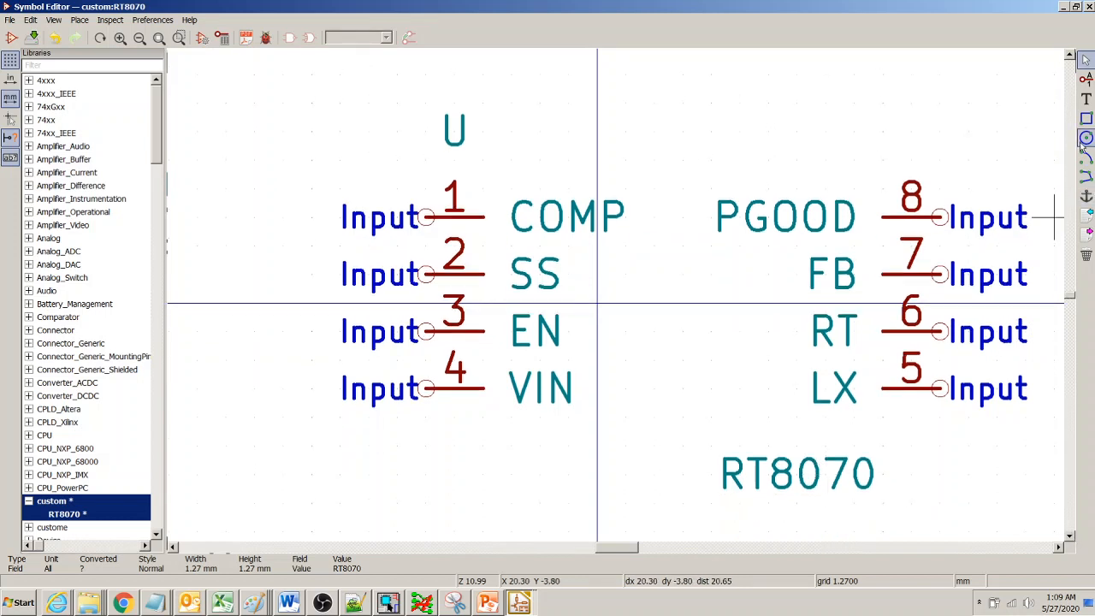
# - Draw the body rectangle between the inner ends of both pin columns, with its lower corner beside pin 5 at X 12.70, Y 5.10 mm
pyautogui.click(1086, 118)
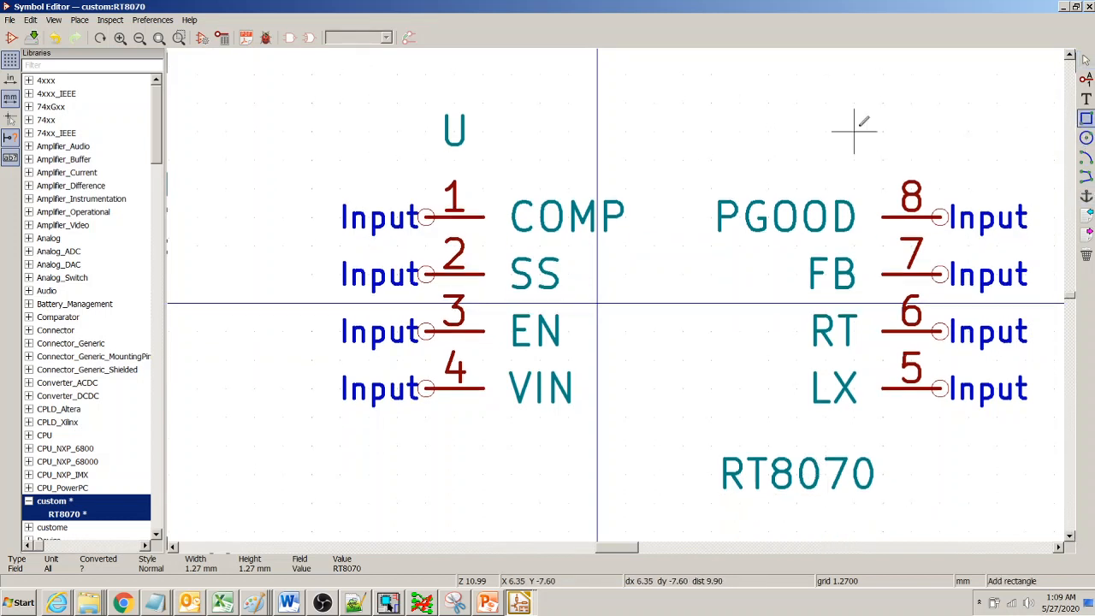
pyautogui.click(482, 160)
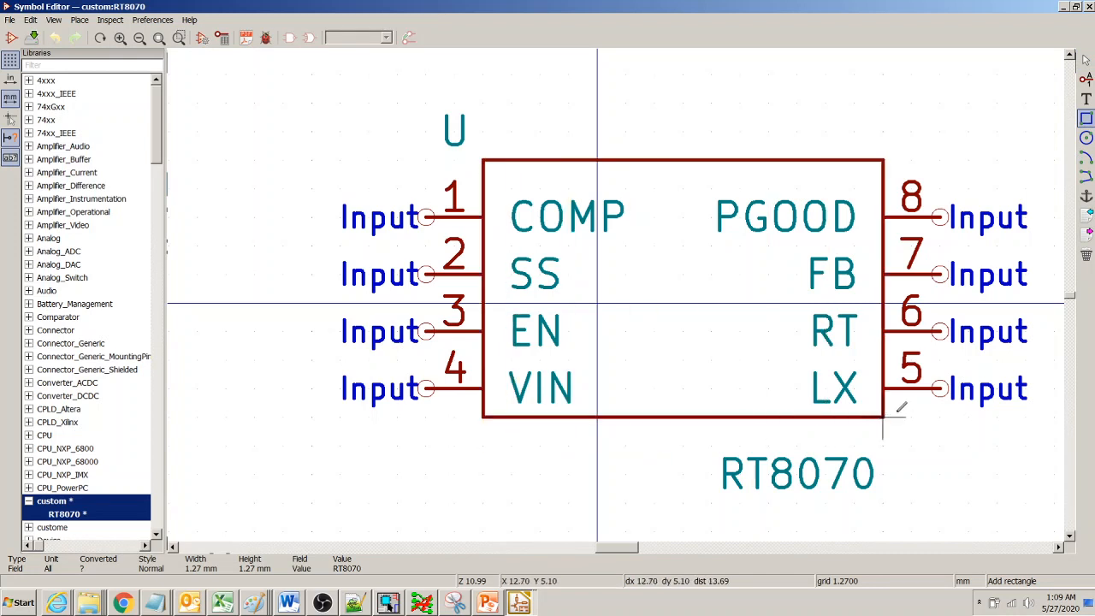
pyautogui.click(884, 417)
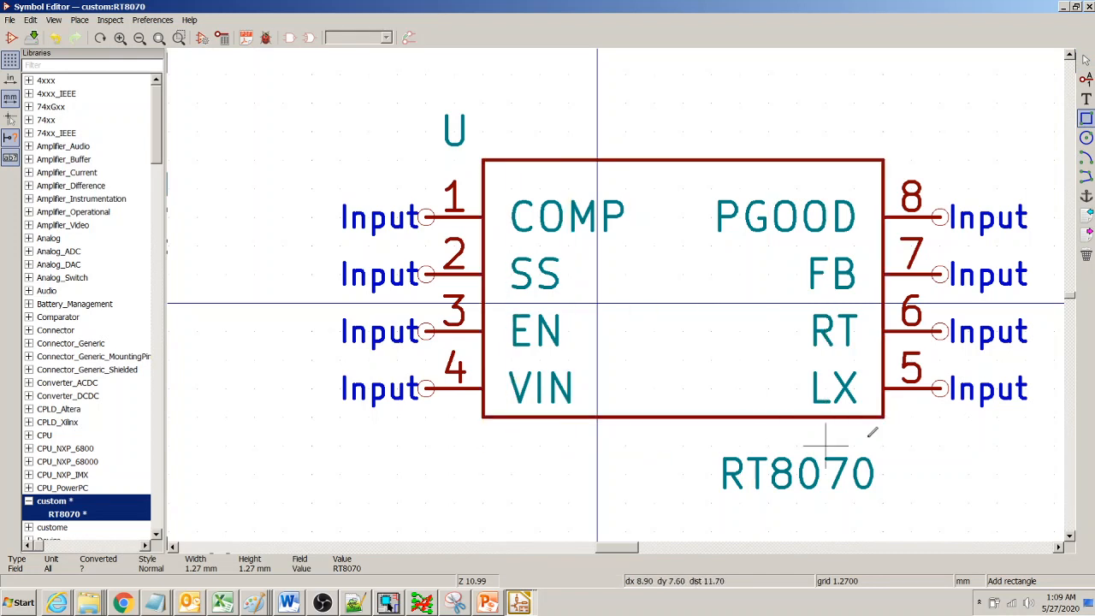
# - Save the RT8070 symbol and set its anchor at the centre of the body between the two pin columns
pyautogui.click(10, 20)
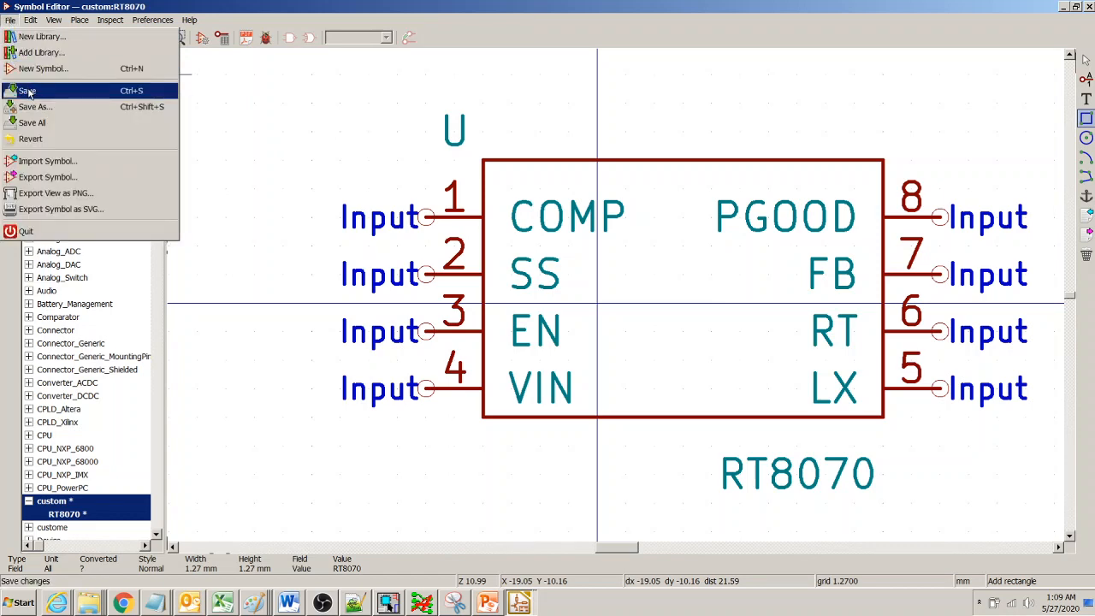
pyautogui.click(27, 90)
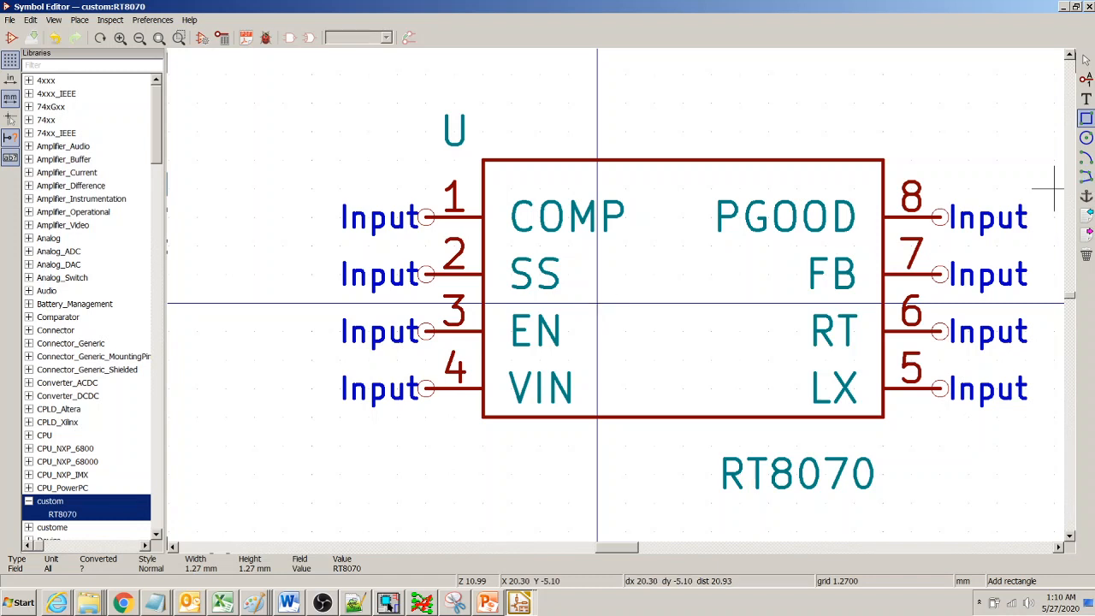
pyautogui.click(1085, 196)
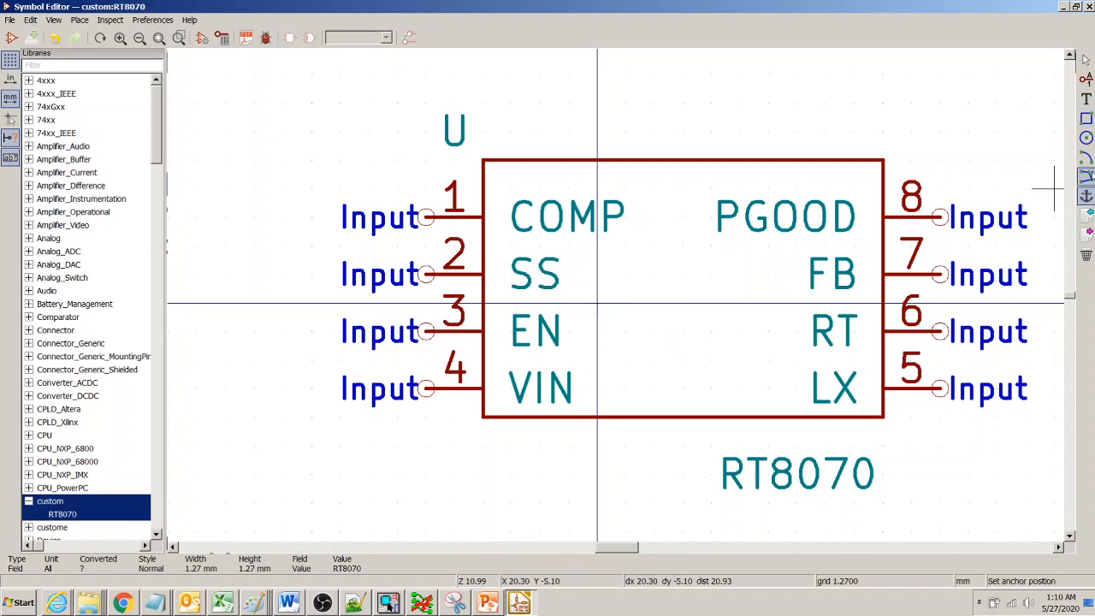
pyautogui.click(675, 310)
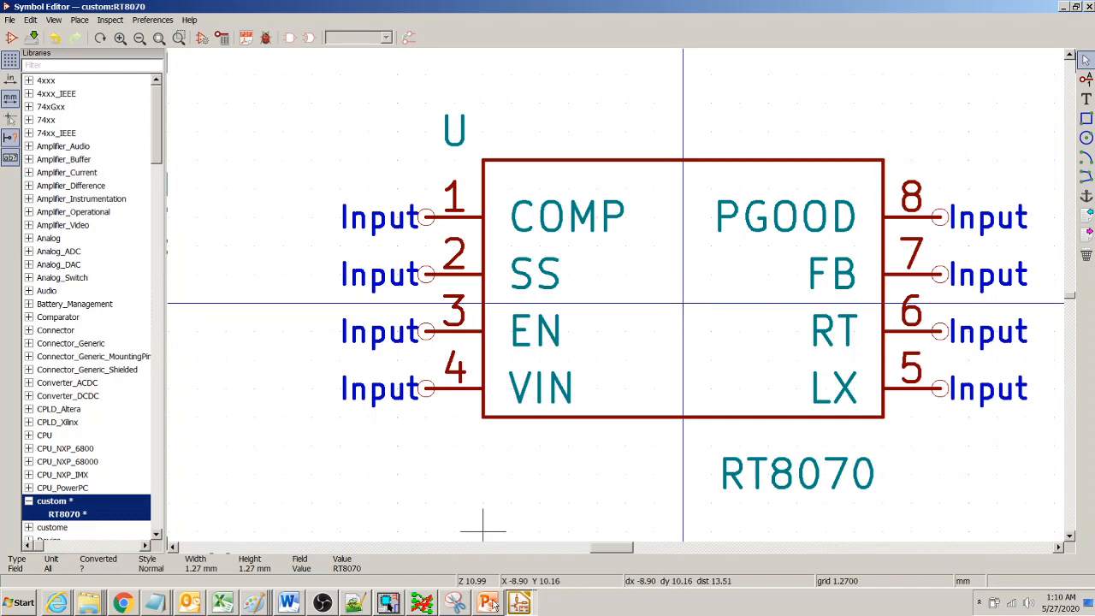
# - Switch to the LM2576.sch schematic in Eeschema and start placing a symbol in the empty area above connector HD1
pyautogui.click(1064, 8)
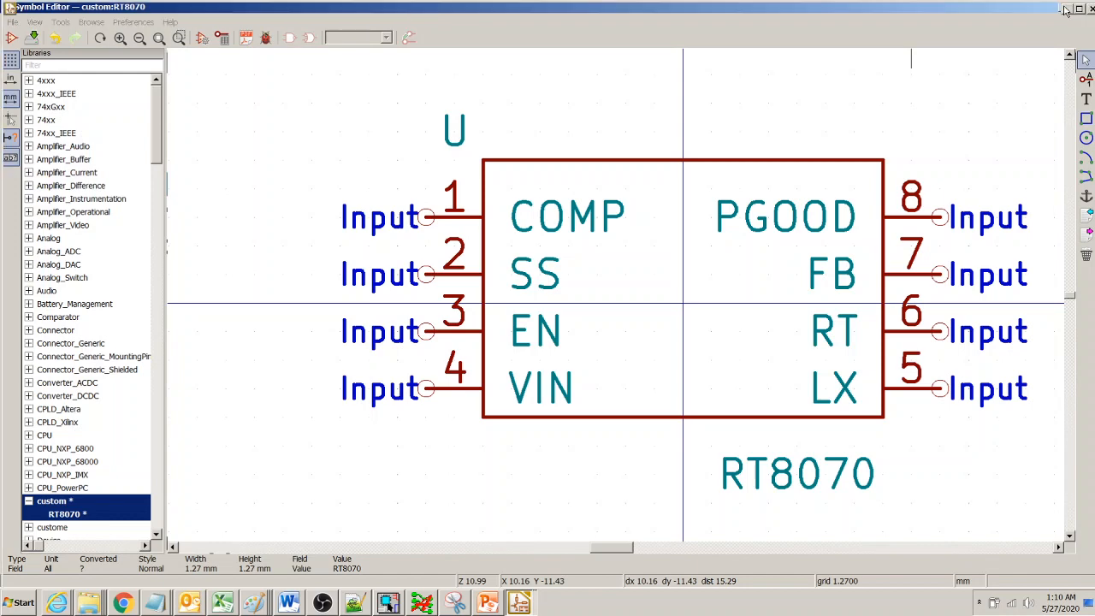
pyautogui.doubleClick(60, 104)
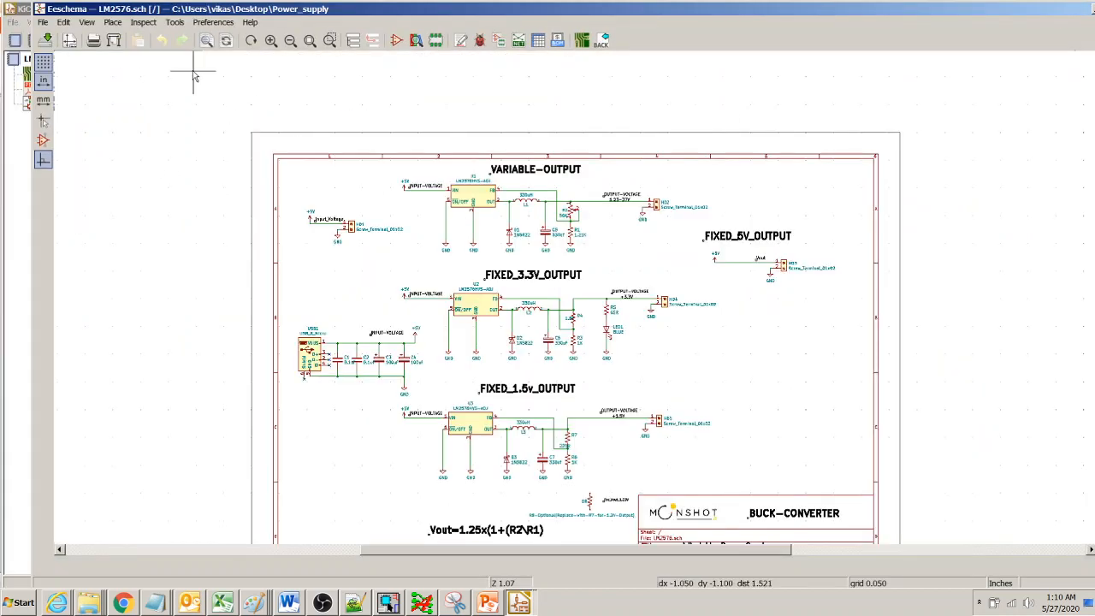
pyautogui.click(114, 23)
pyautogui.click(122, 41)
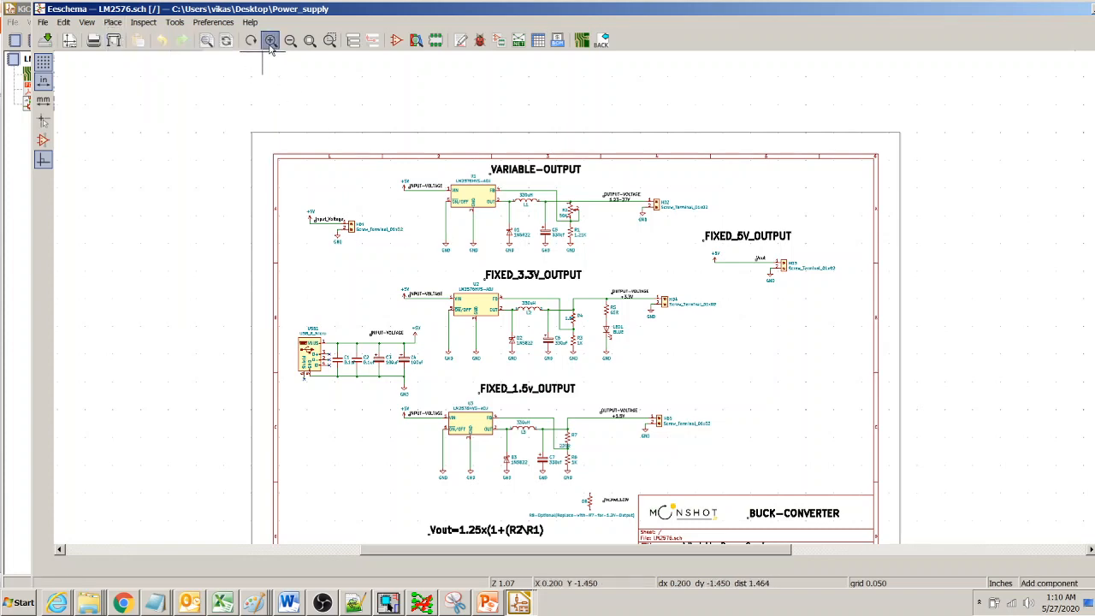
pyautogui.scroll(3, 265, 55)
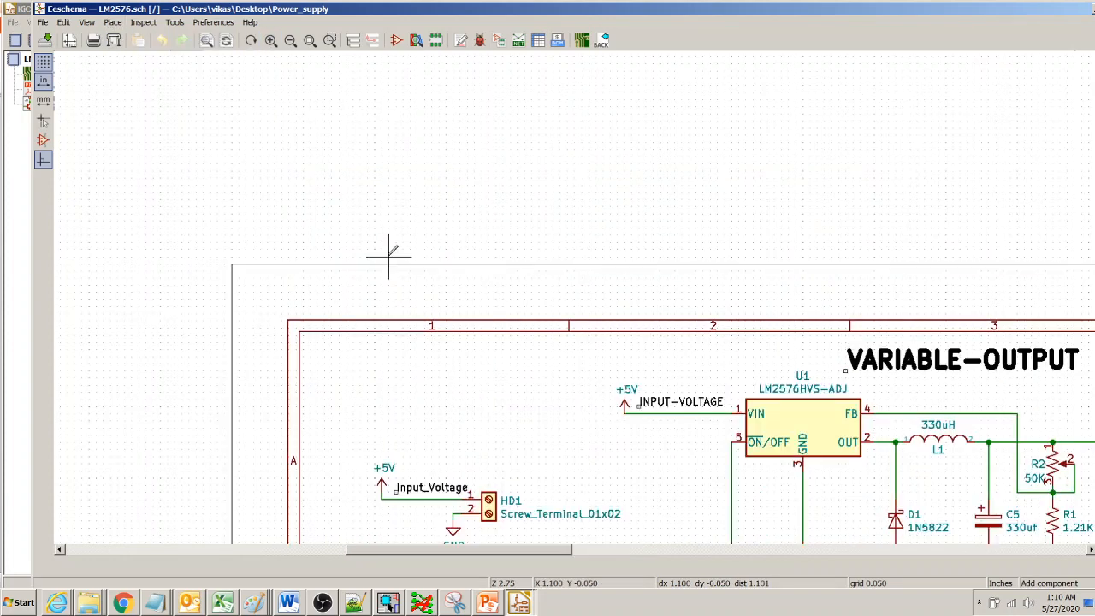
pyautogui.click(496, 402)
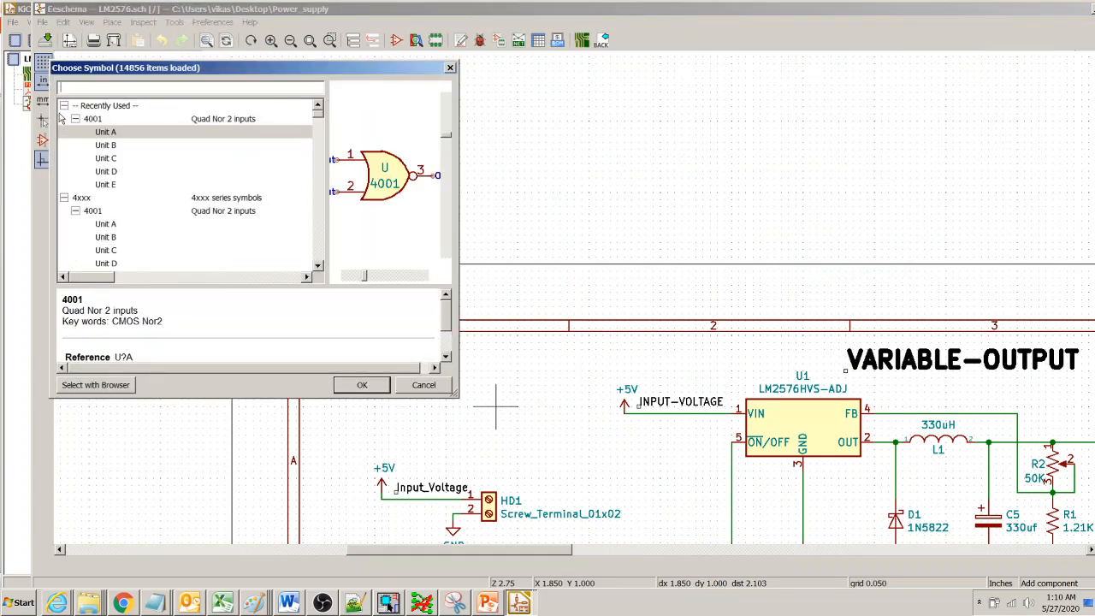
# - Choose RT8070 from the custom library and place it above HD1, beside the variable-output circuit
pyautogui.click(63, 105)
pyautogui.click(64, 119)
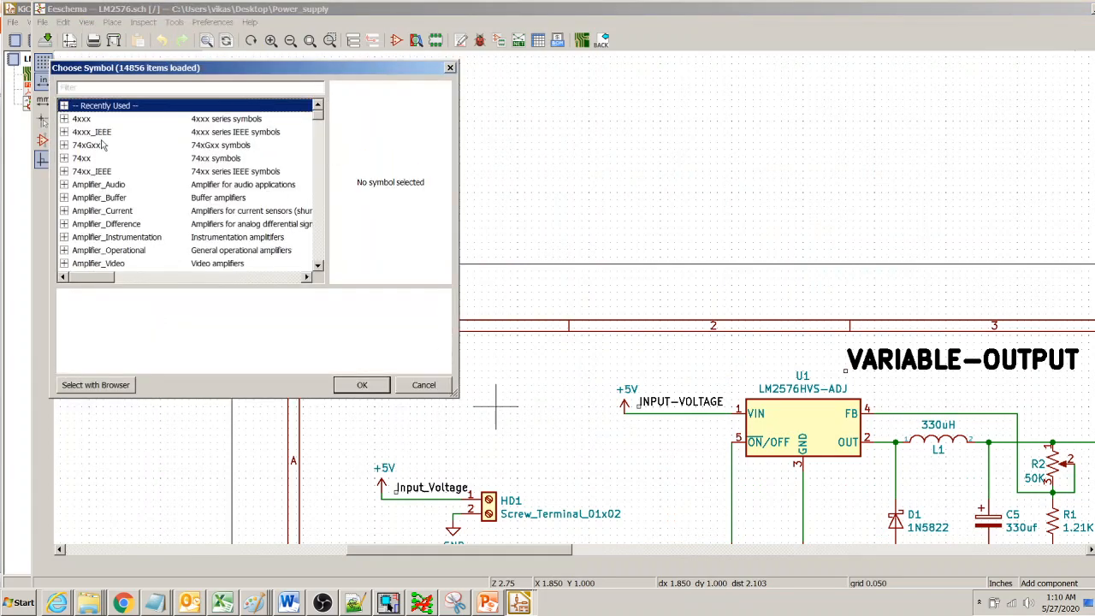
pyautogui.moveTo(317, 114); pyautogui.dragTo(318, 140)
pyautogui.click(65, 211)
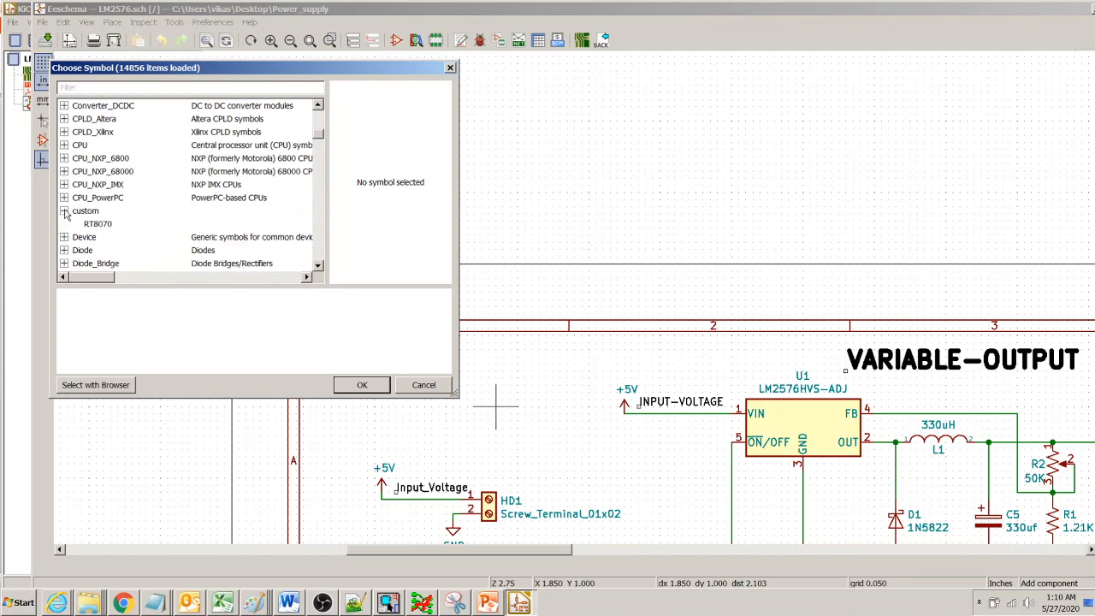
pyautogui.click(98, 223)
pyautogui.doubleClick(98, 224)
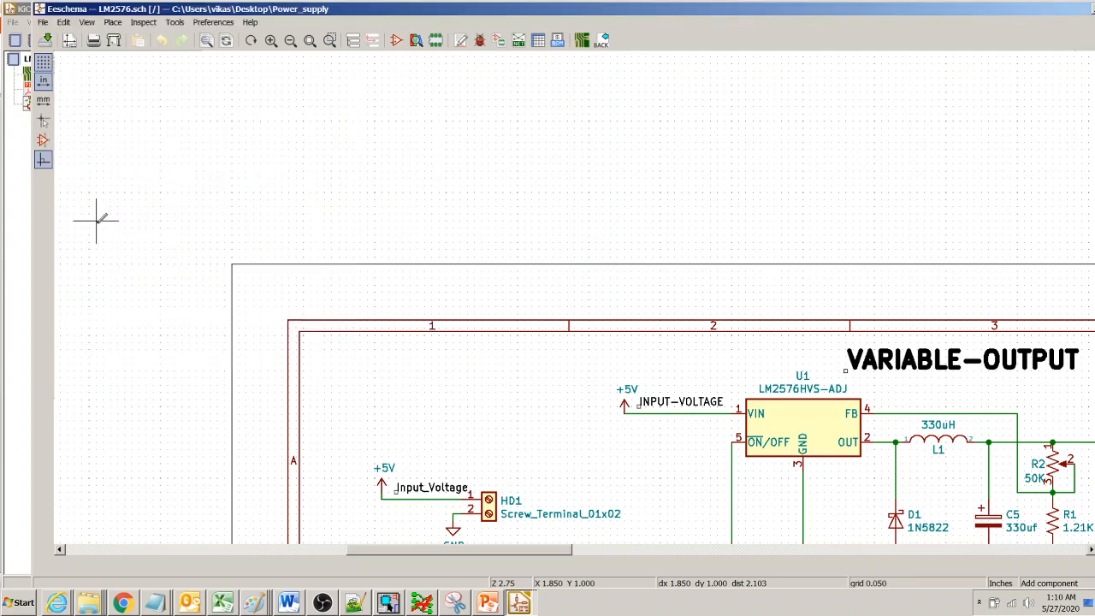
pyautogui.click(467, 405)
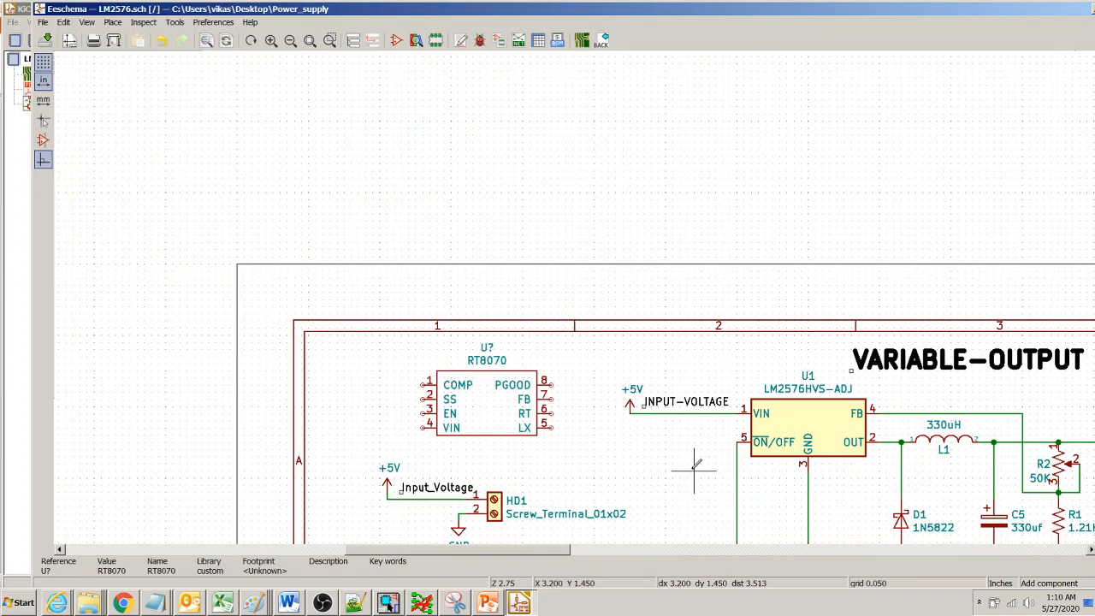
pyautogui.press('Escape')
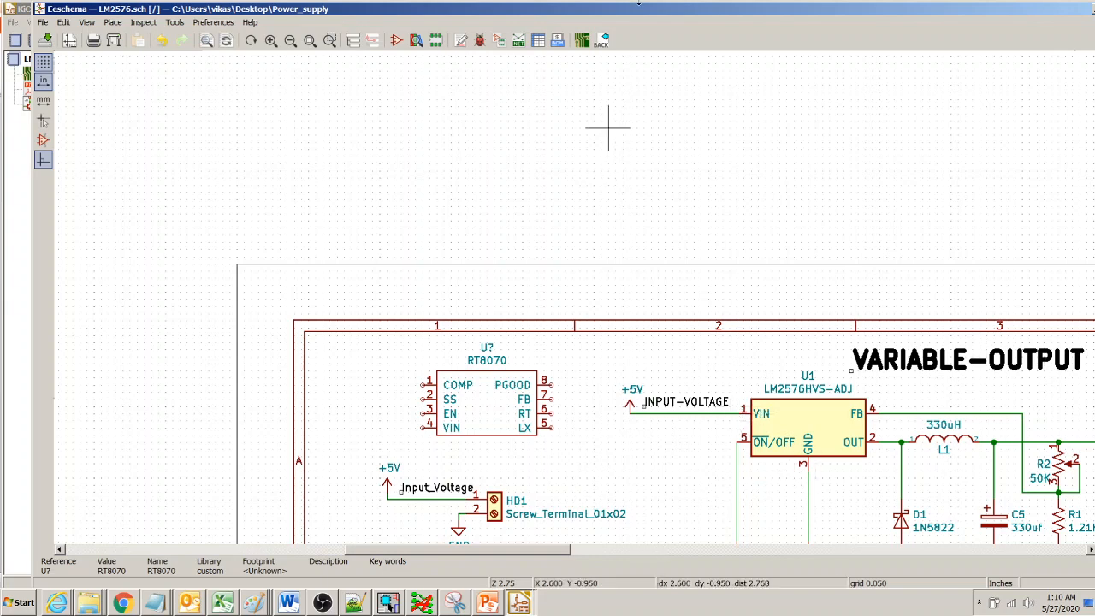
# - Maximize the schematic window and wire the EN pin of the RT8070 to its VIN pin
pyautogui.doubleClick(659, 13)
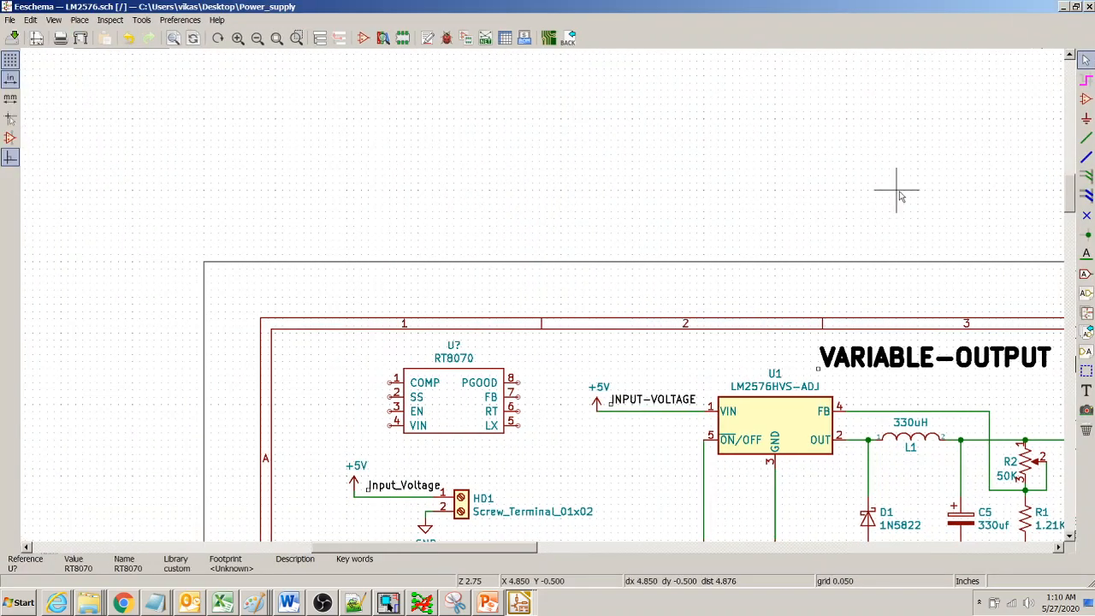
pyautogui.click(1086, 139)
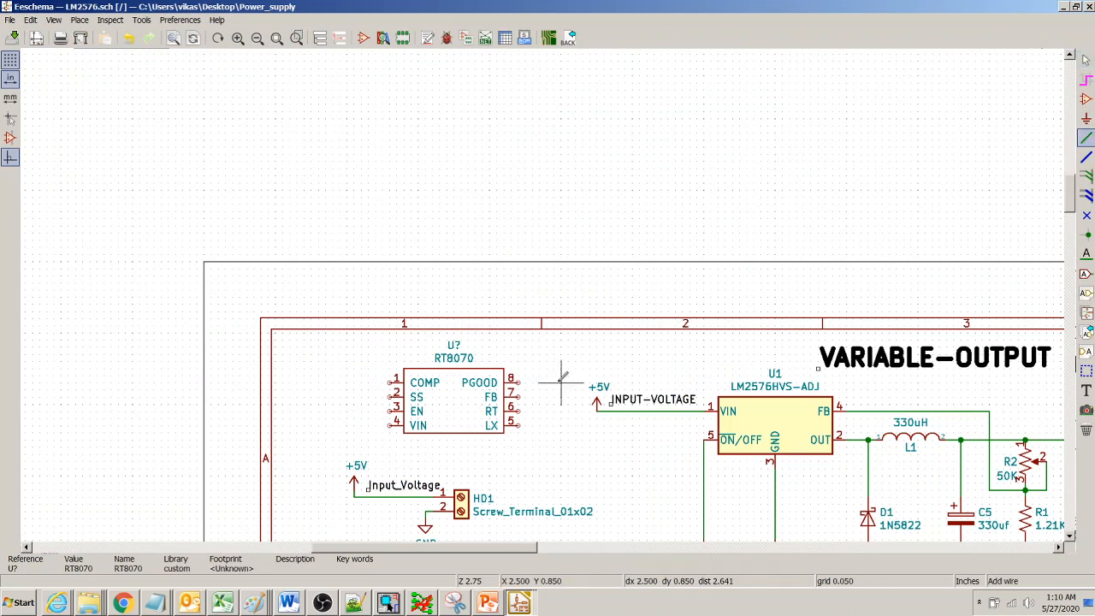
pyautogui.click(391, 411)
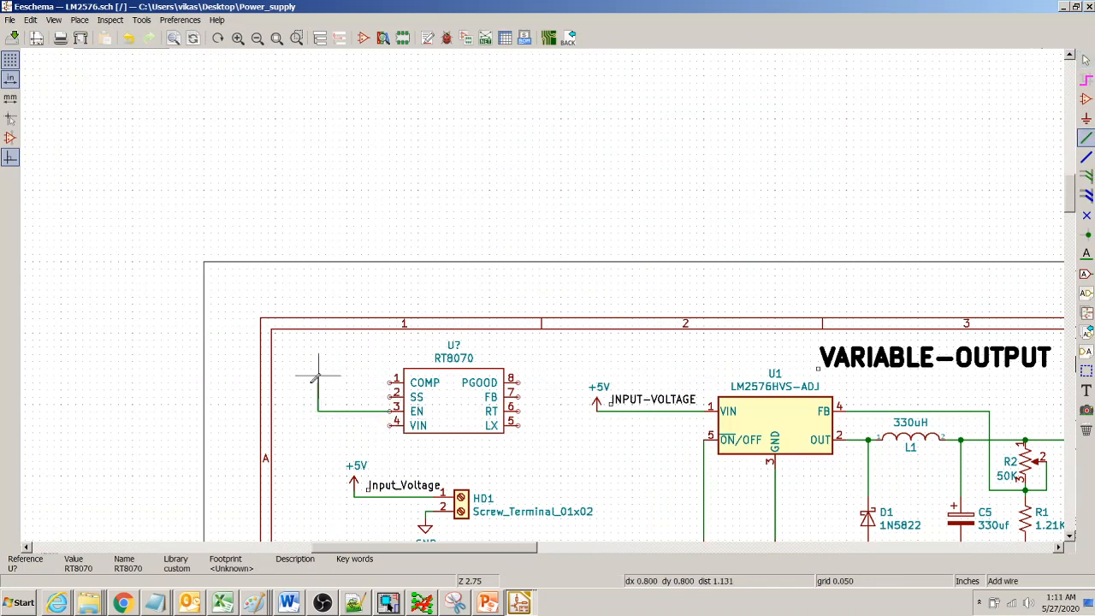
pyautogui.click(351, 425)
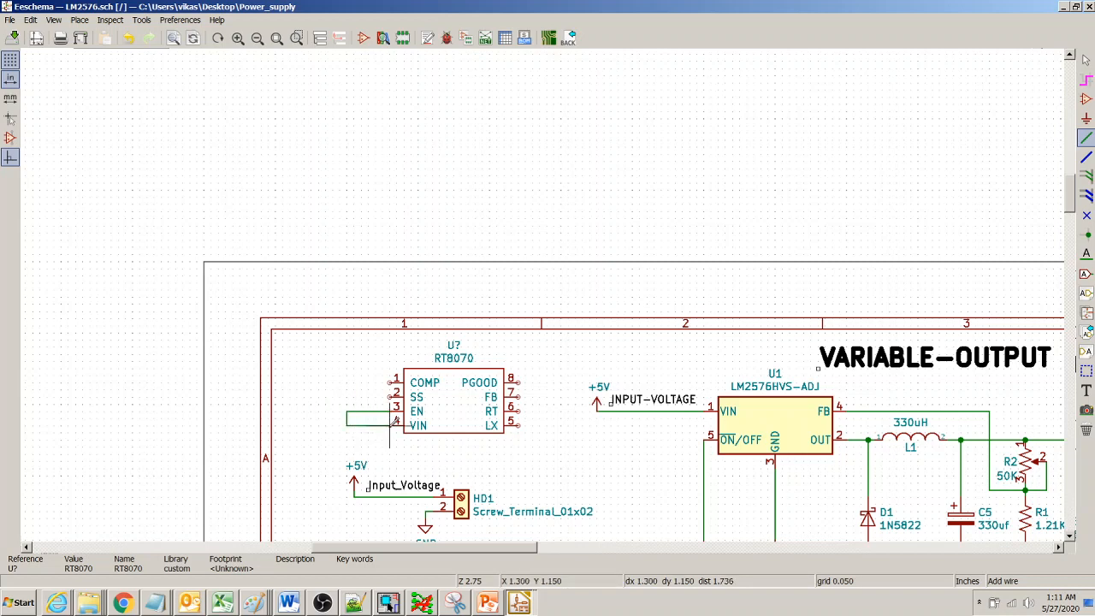
pyautogui.click(396, 425)
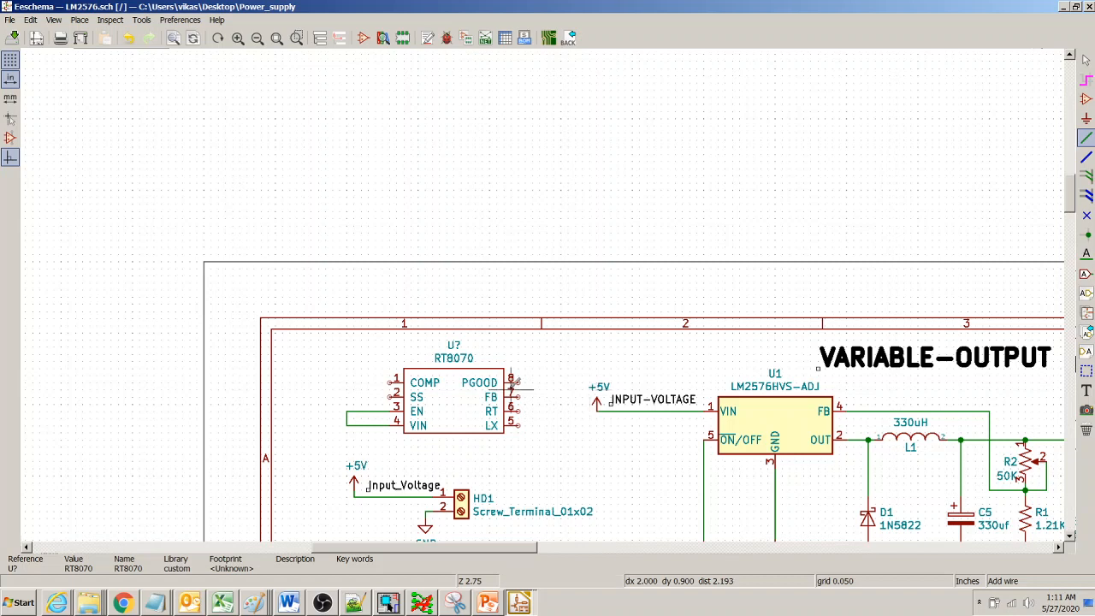
# - Open the RT8070's symbol properties, view the footprint libraries available for its Footprint field, and close both without assigning one
pyautogui.rightClick(460, 394)
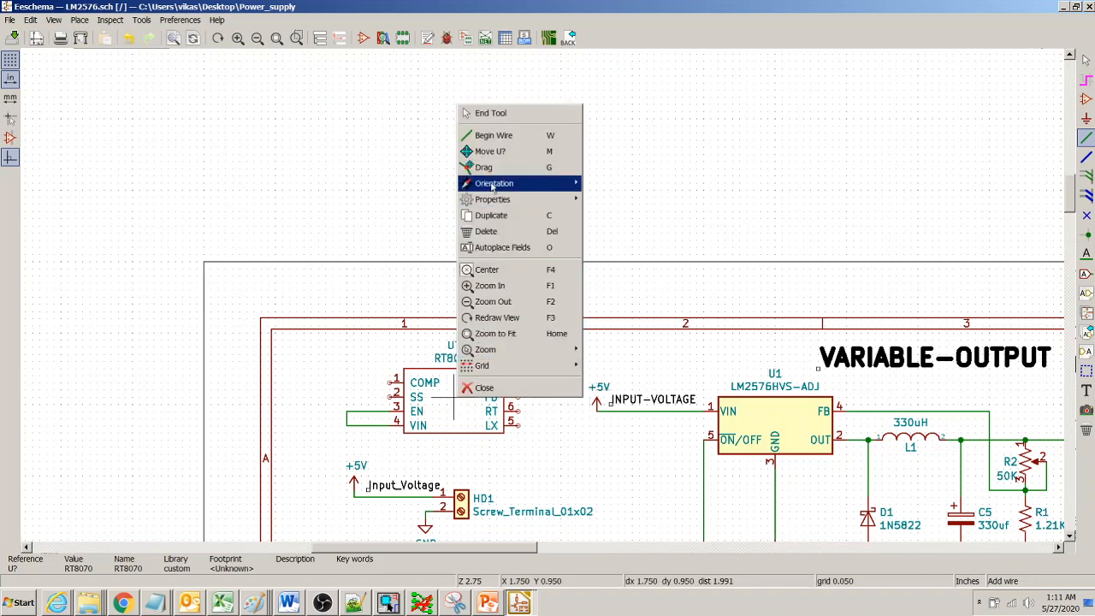
pyautogui.moveTo(501, 201)
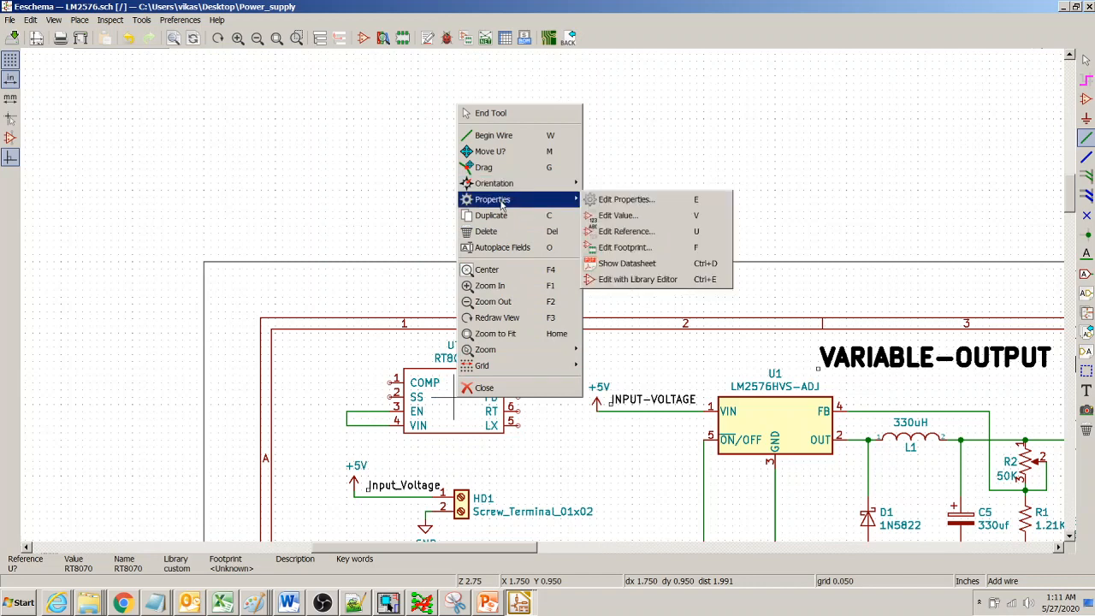
pyautogui.click(618, 199)
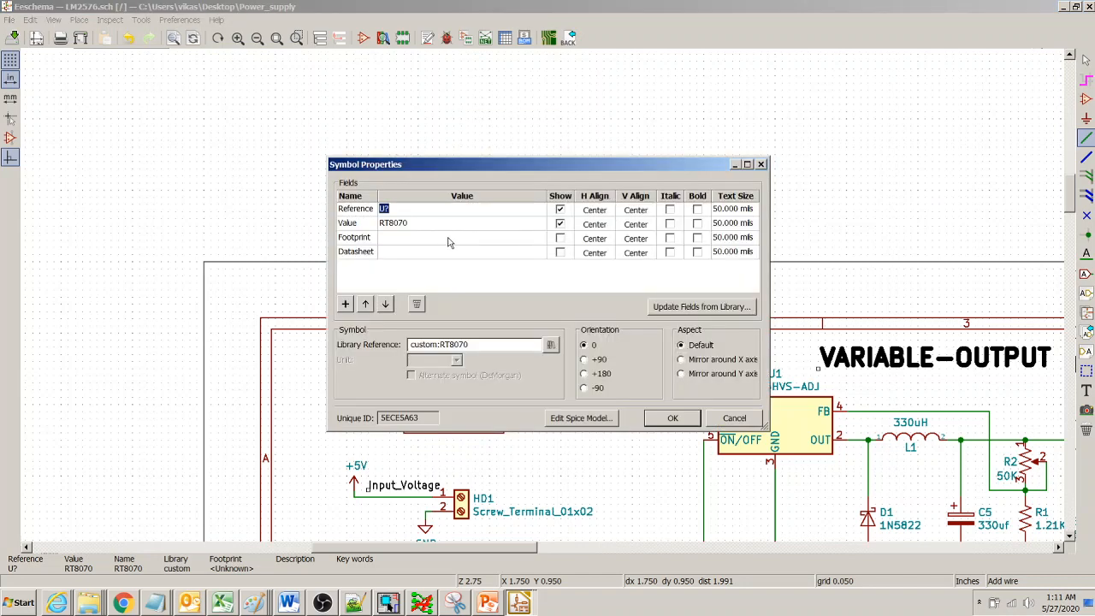
pyautogui.click(526, 236)
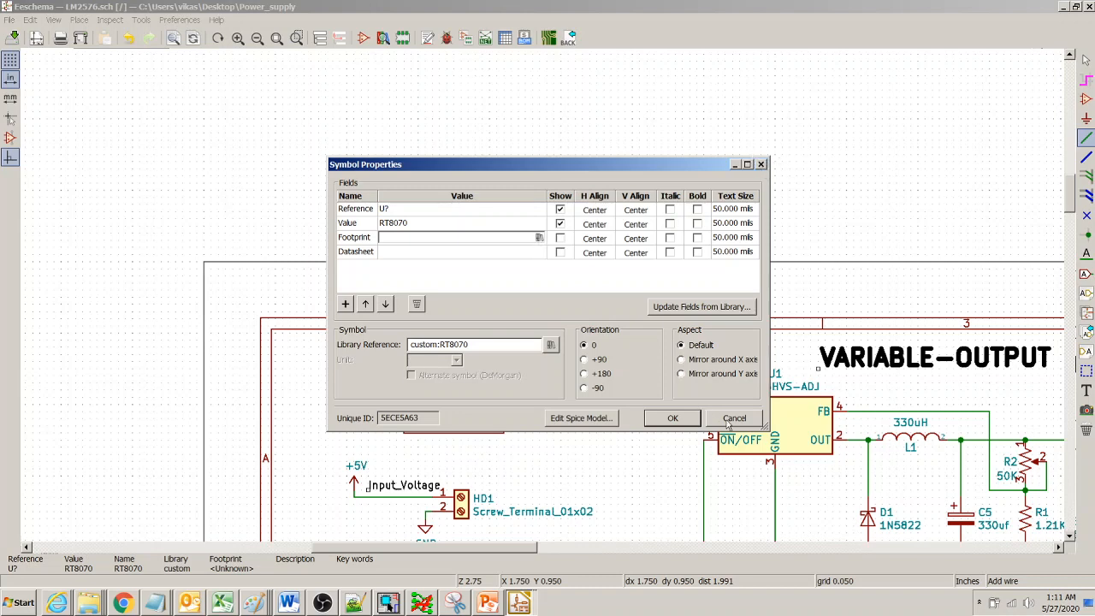
pyautogui.click(538, 237)
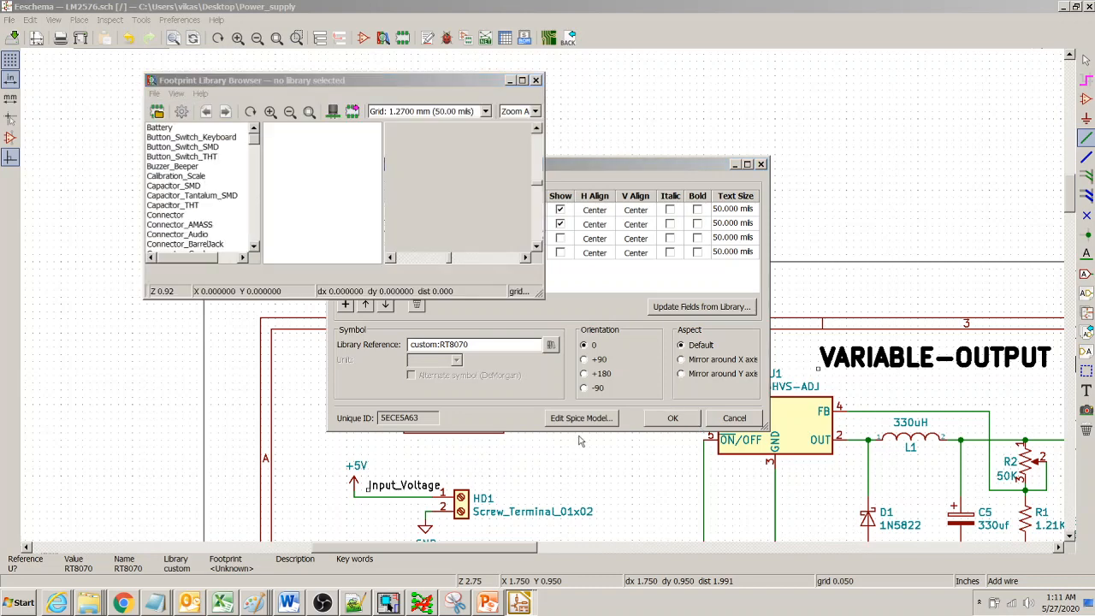
pyautogui.click(536, 81)
pyautogui.click(761, 165)
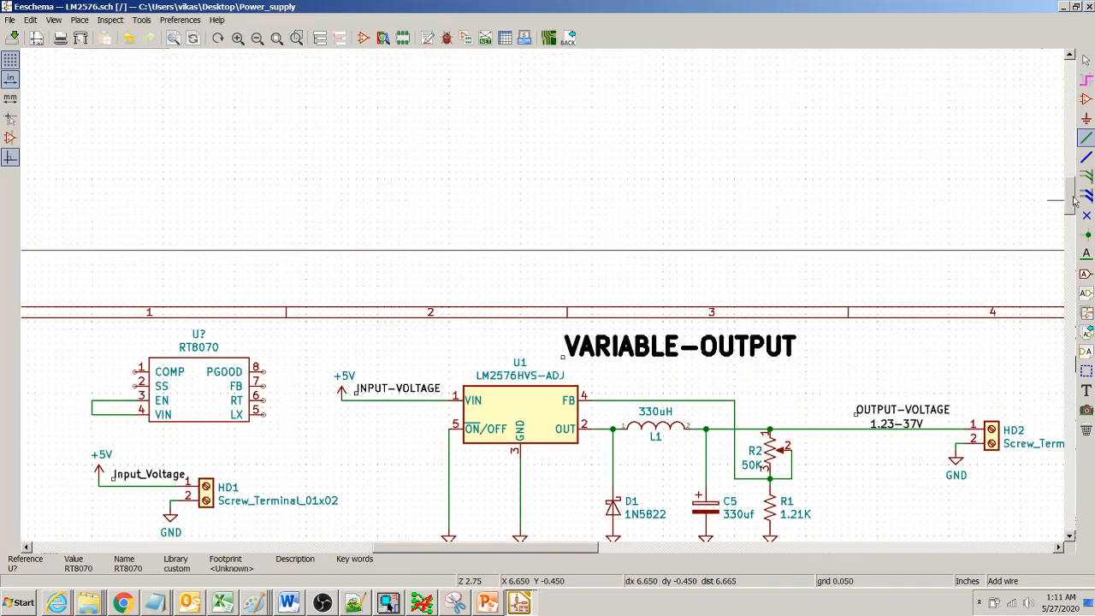
pyautogui.moveTo(490, 551); pyautogui.dragTo(399, 552)
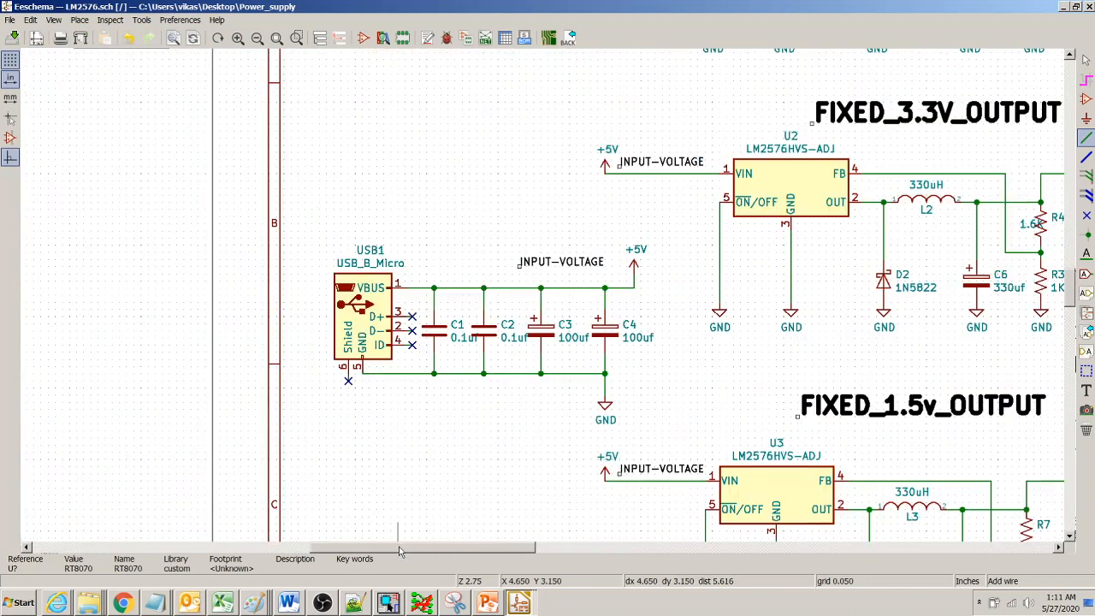